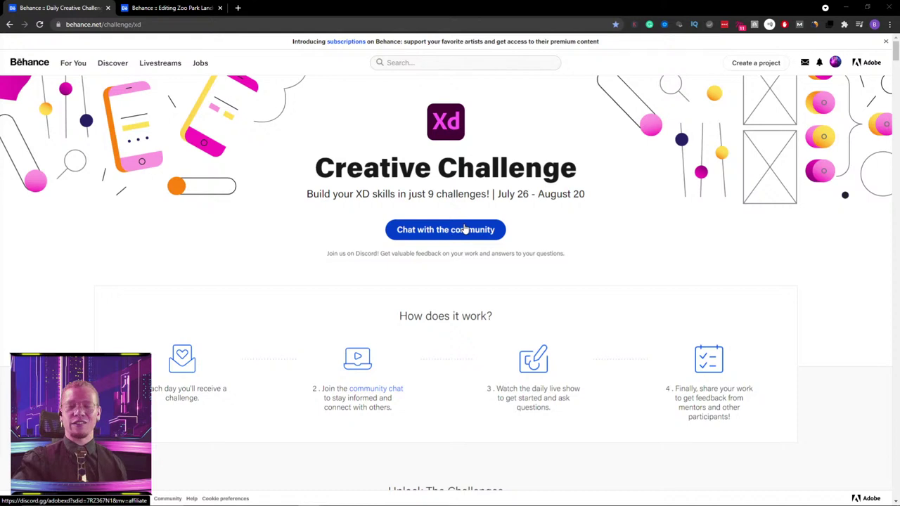
- Review how the XD Creative Challenge works and examine the Photo Carousel challenge on its Behance page
scroll(457, 243, down, 1)
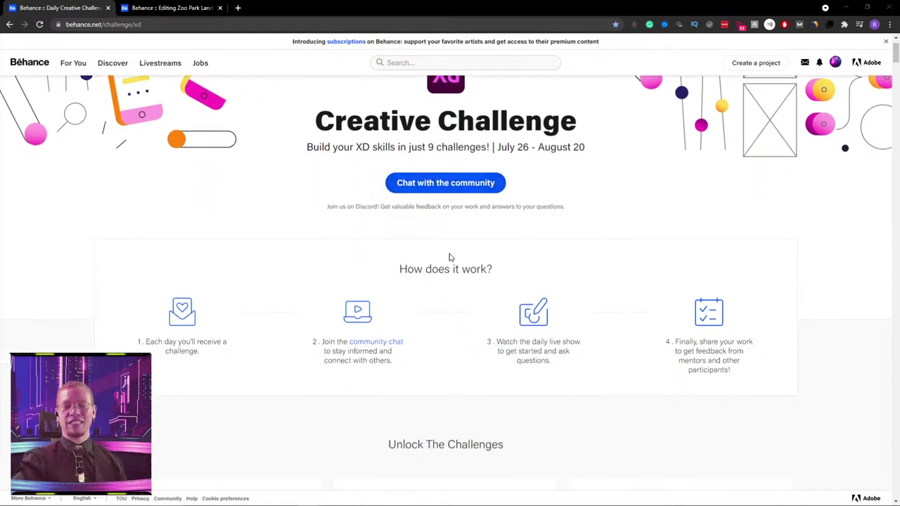
drag(147, 342, 767, 376)
click(625, 413)
scroll(590, 401, down, 5)
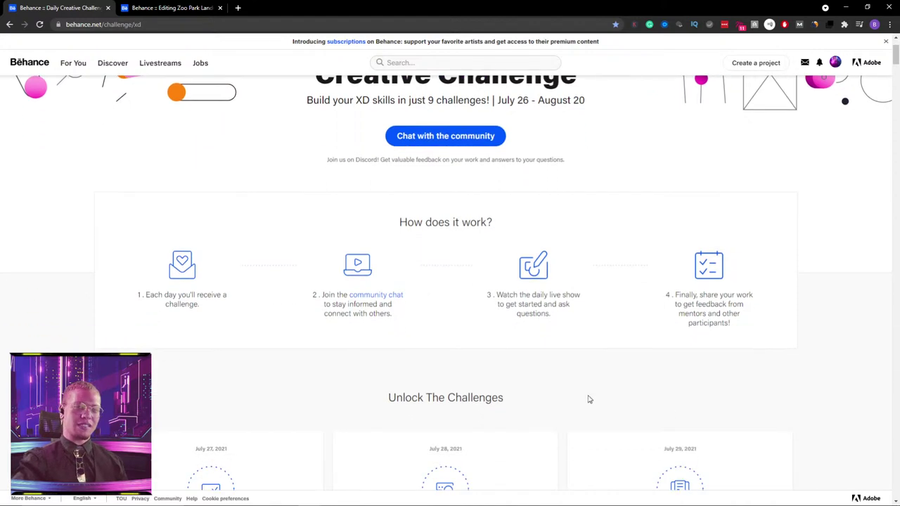
drag(641, 347, 733, 348)
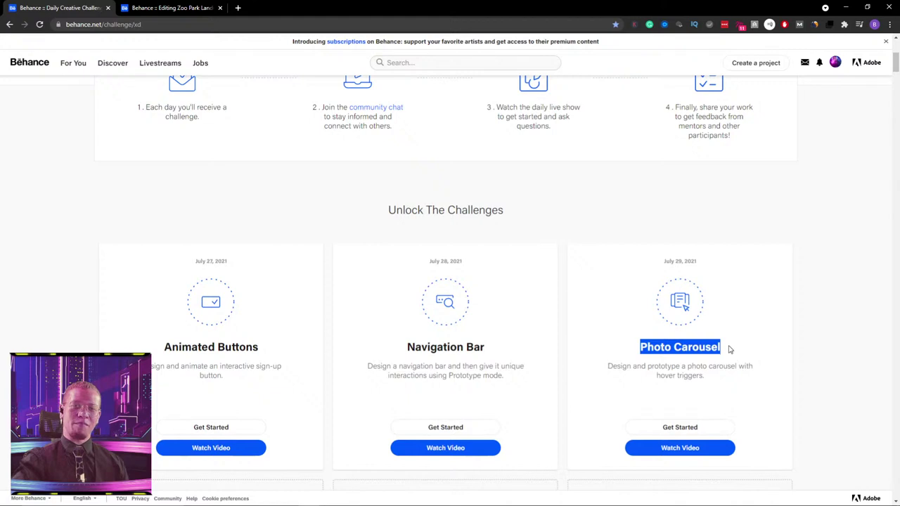
scroll(633, 312, down, 2)
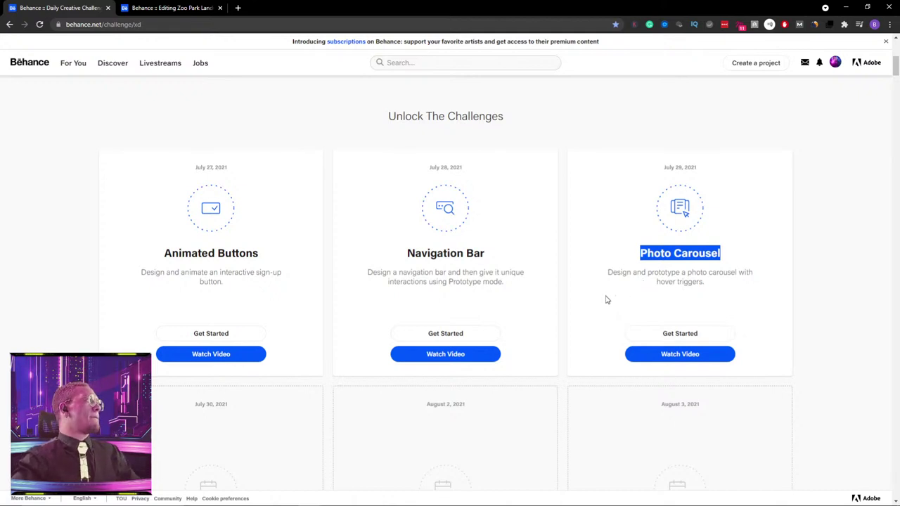
- Switch to Discord and look through the navigation bar submissions in the Adobe XD server's challenge channel
mouse_move(515, 503)
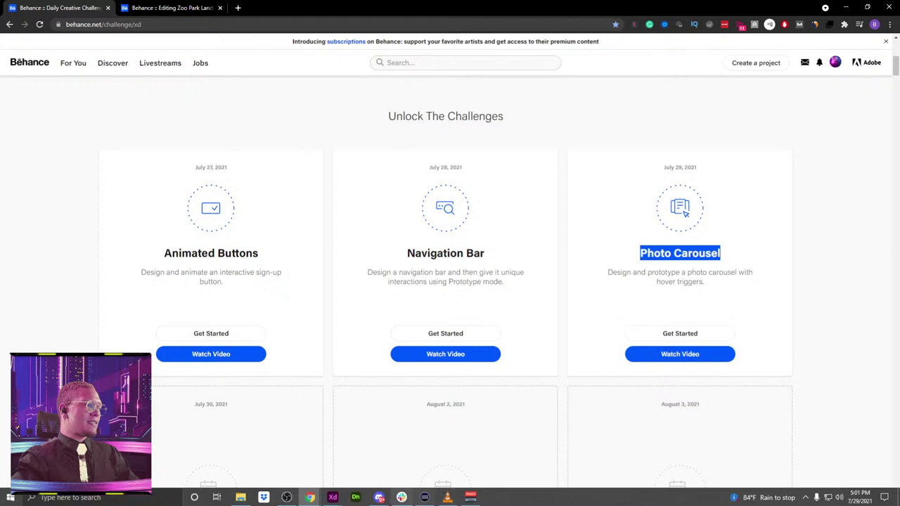
click(379, 498)
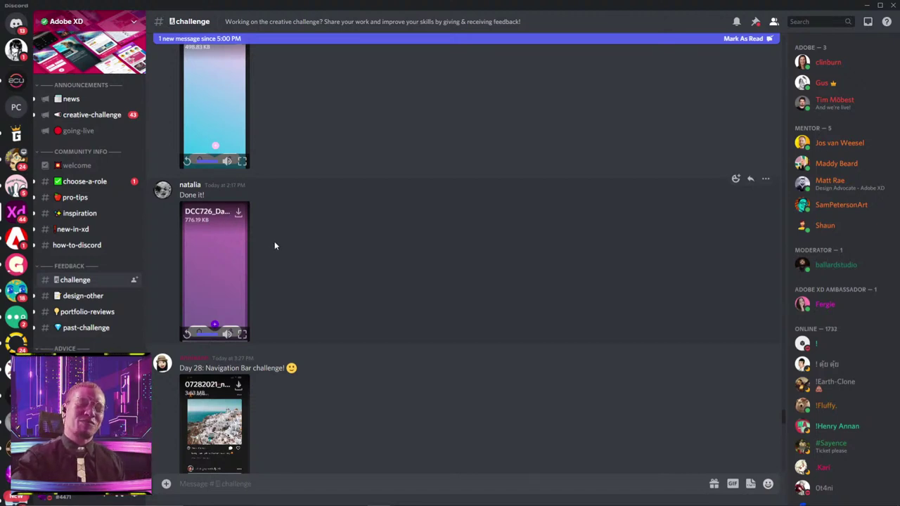
scroll(277, 254, up, 3)
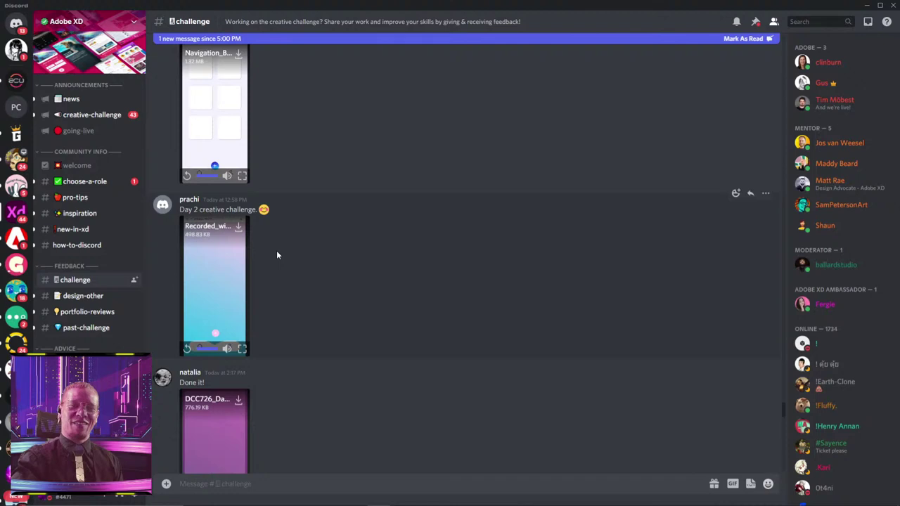
scroll(277, 259, up, 2)
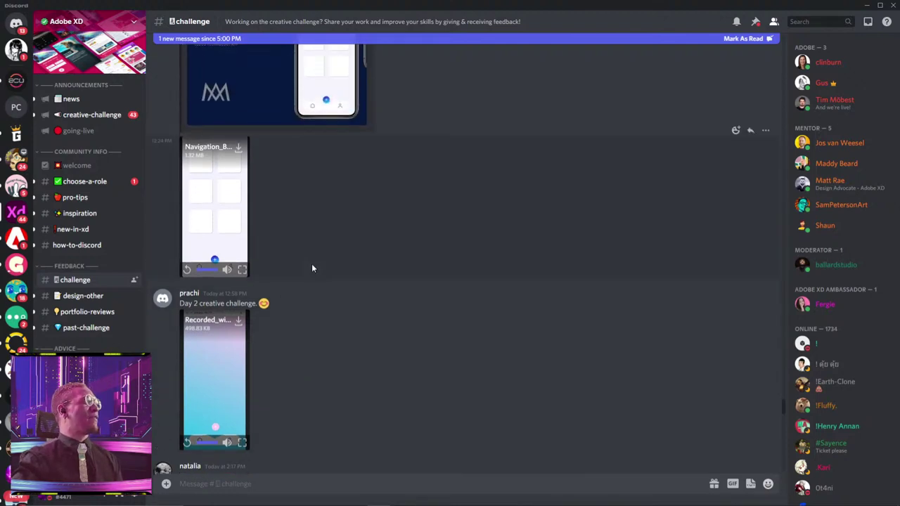
scroll(315, 268, up, 5)
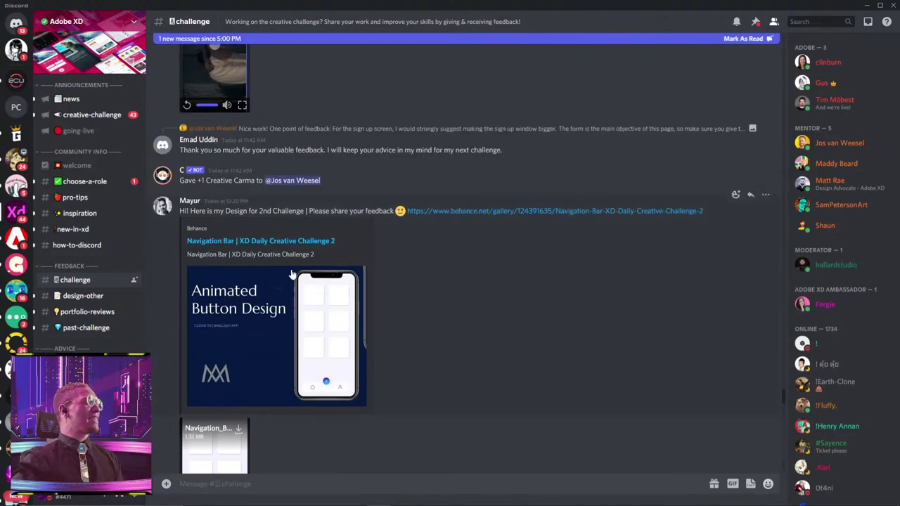
scroll(293, 268, down, 3)
scroll(293, 266, down, 3)
scroll(291, 266, down, 6)
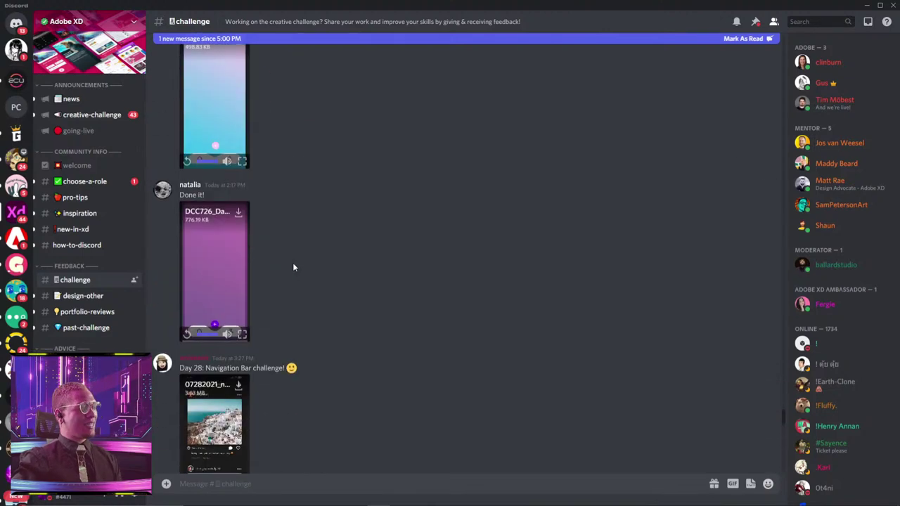
scroll(294, 260, down, 1)
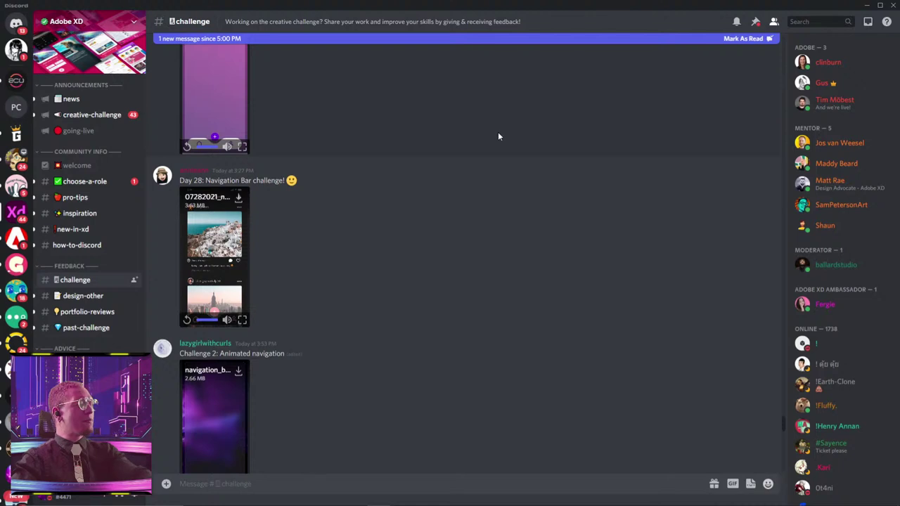
- Switch to the Adobe XD document with the finished Instagram feed and preview its animated prototype
key(alt+Tab)
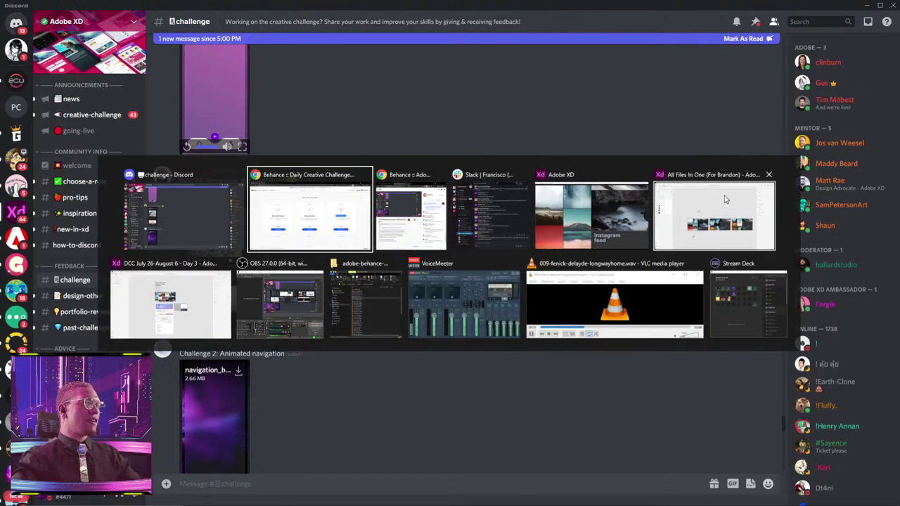
click(743, 202)
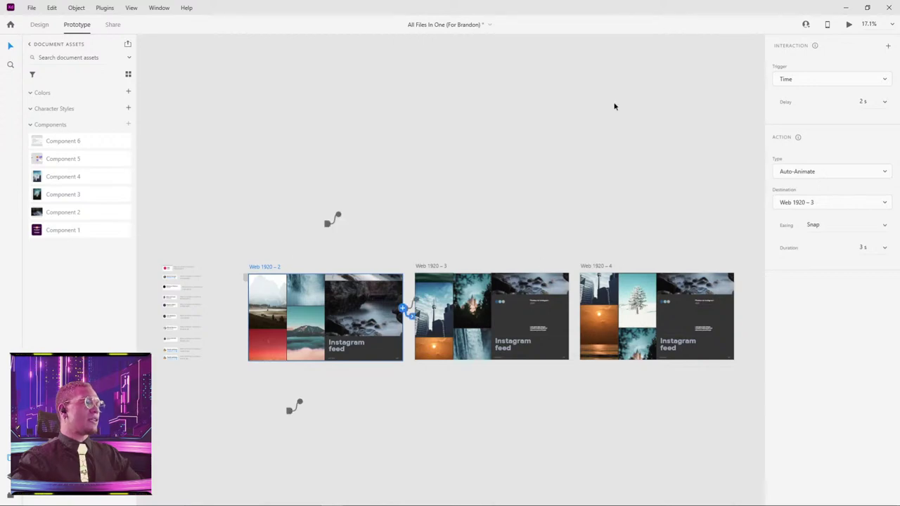
click(849, 25)
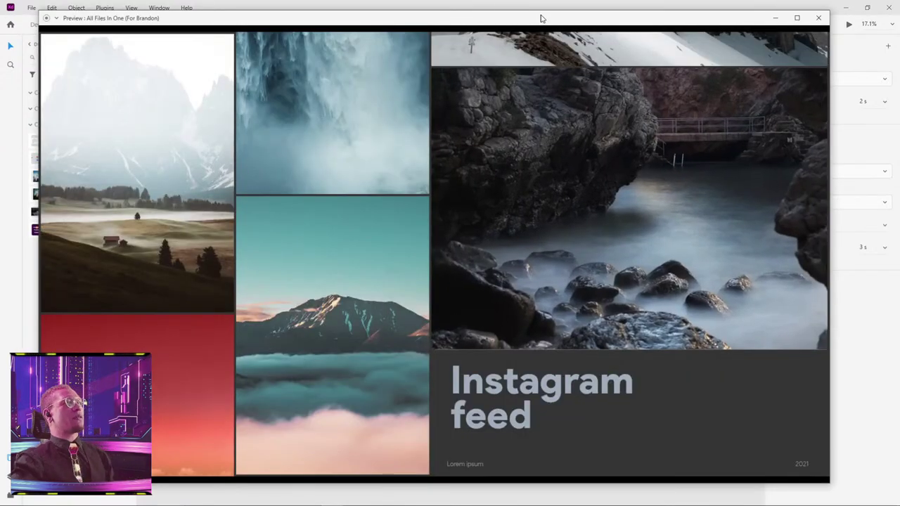
drag(540, 16, 561, 16)
click(837, 16)
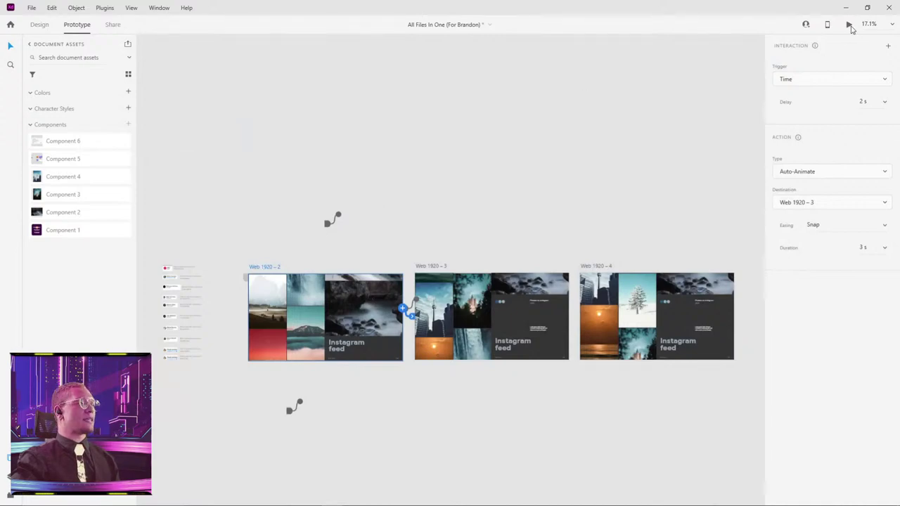
click(850, 25)
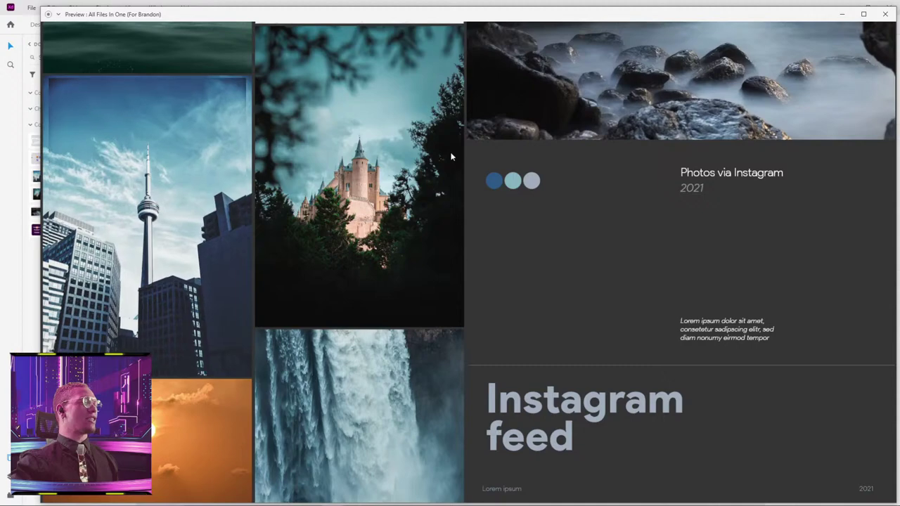
click(872, 31)
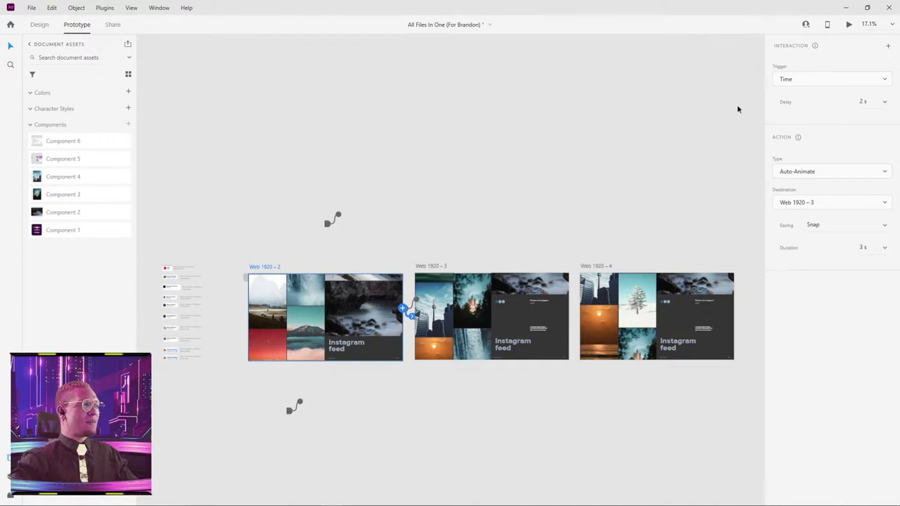
- Switch to the DCC July 26-August 6 - Day 3 document and inspect the placeholder rectangles of the Web 1920 – 2 artboard
key(alt+Tab)
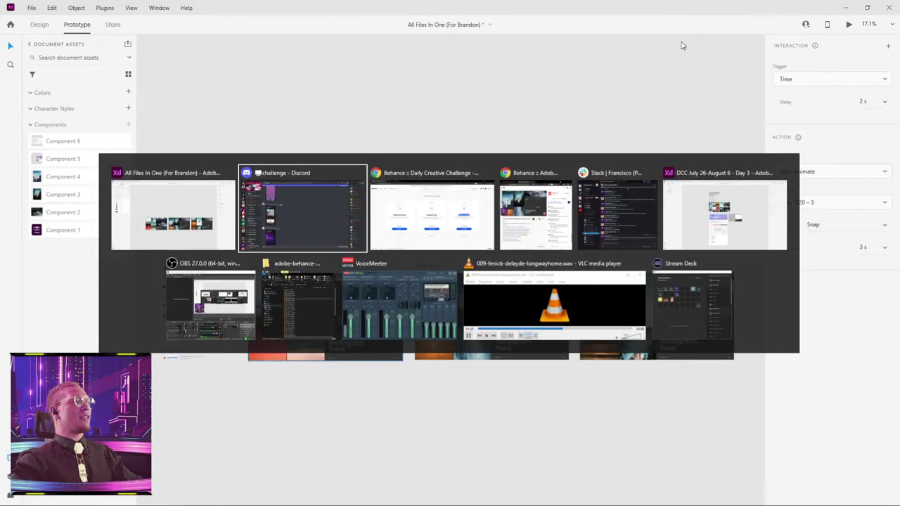
click(760, 202)
drag(557, 197, 433, 165)
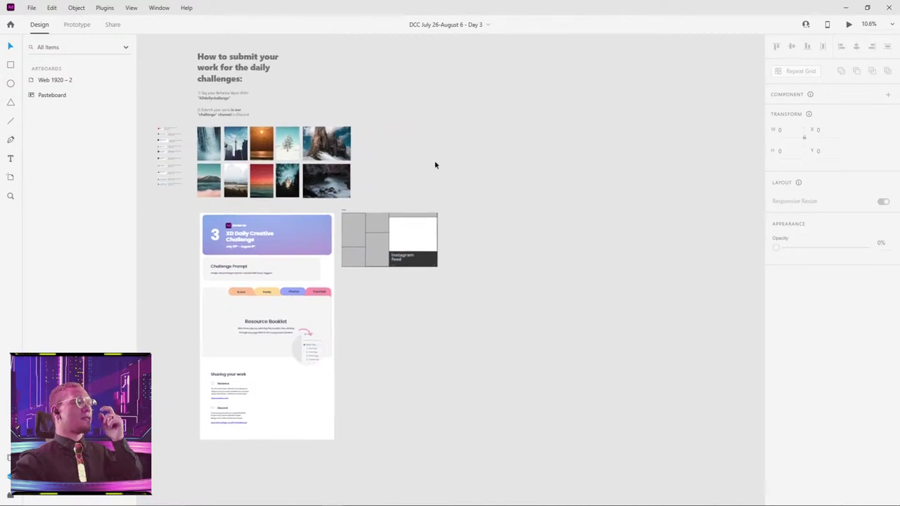
scroll(341, 251, up, 5)
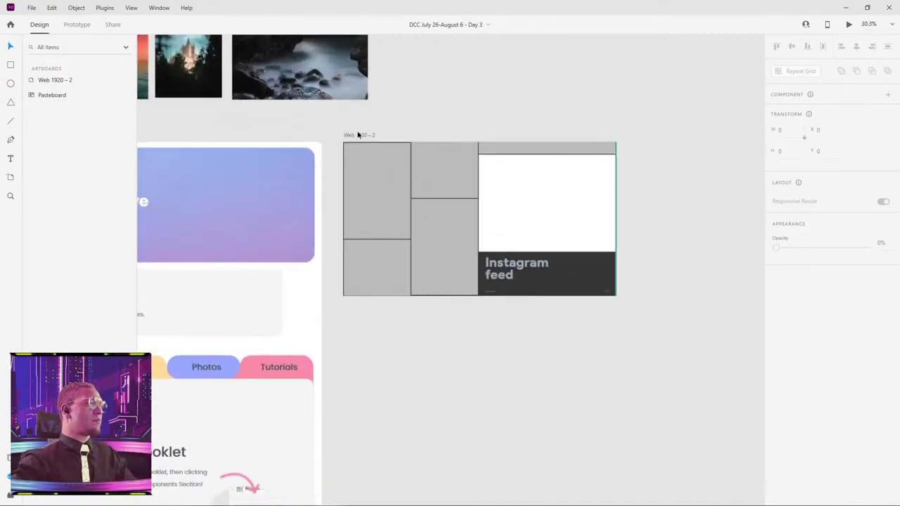
click(359, 135)
double_click(374, 194)
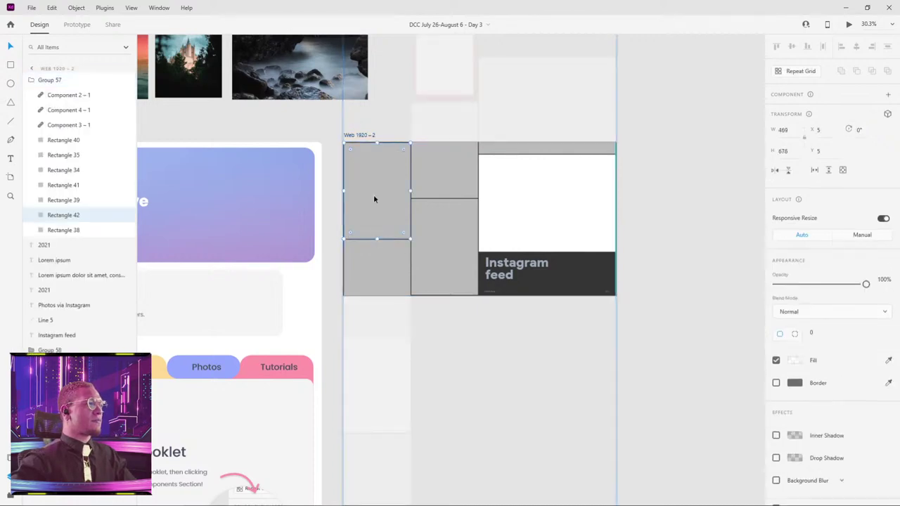
click(452, 221)
click(455, 161)
click(456, 70)
click(561, 93)
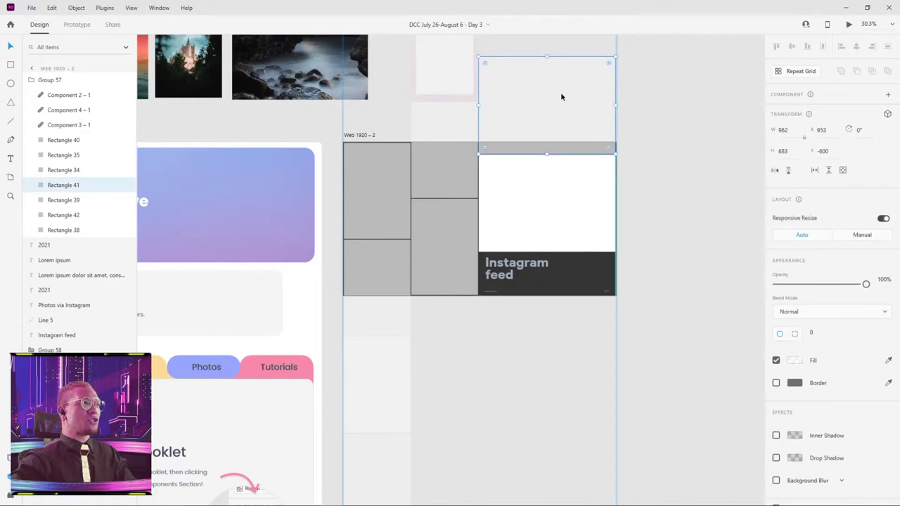
click(561, 92)
click(699, 166)
- Inspect the individual photos in the collection on the pasteboard above the challenge sheet
scroll(700, 166, up, 5)
scroll(700, 166, left, 5)
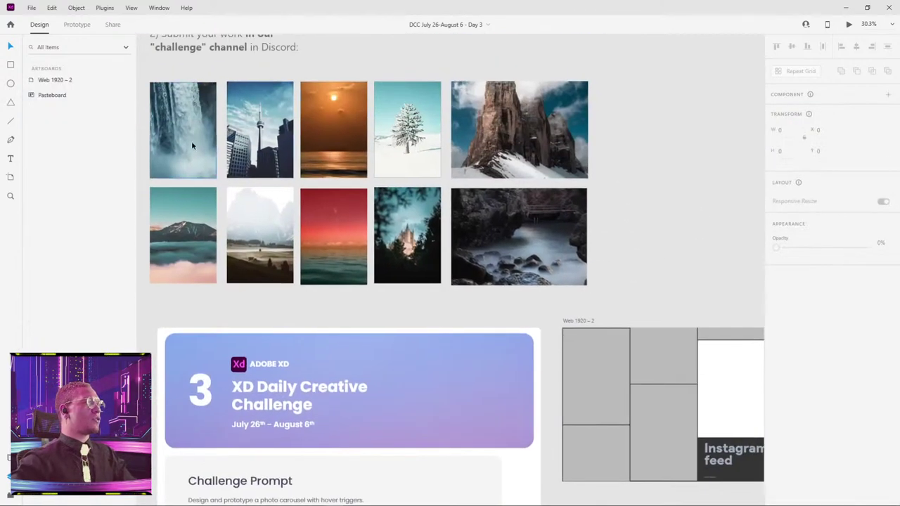
click(345, 127)
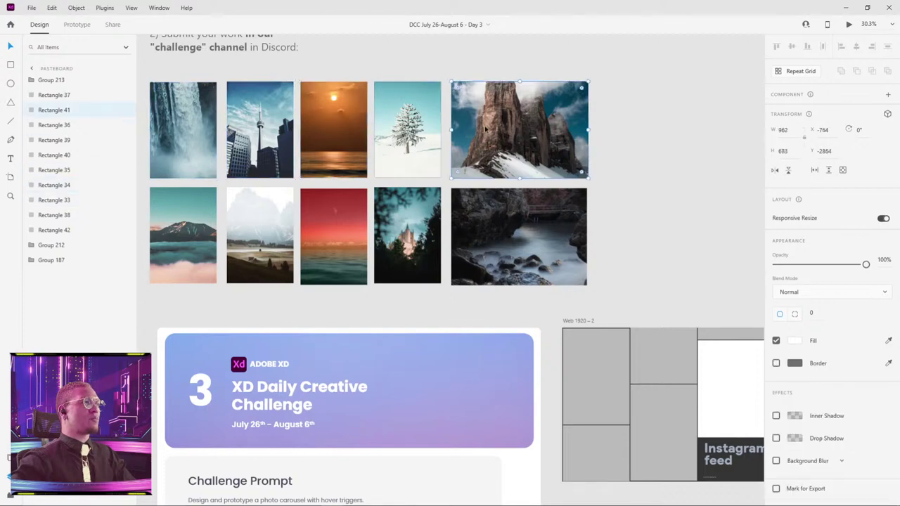
key(shift+Tab)
key(shift+Tab)
scroll(522, 260, down, 3)
scroll(522, 260, right, 3)
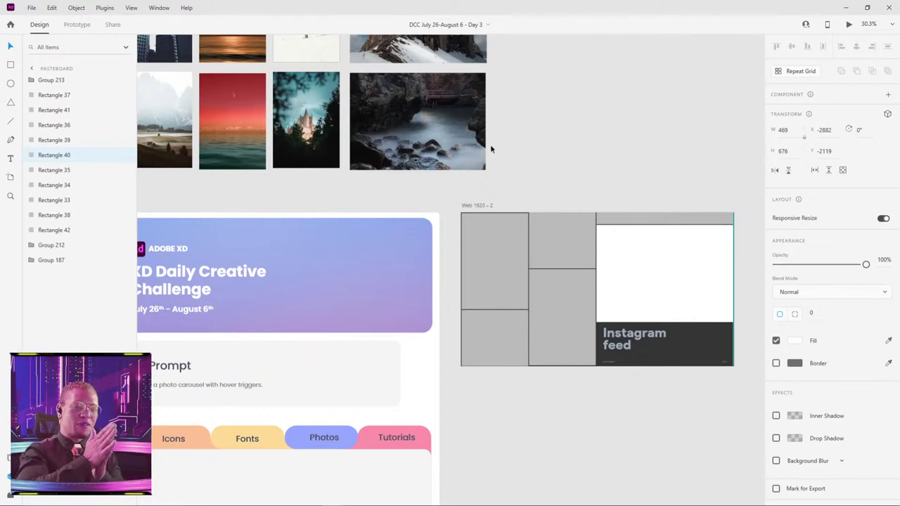
click(630, 137)
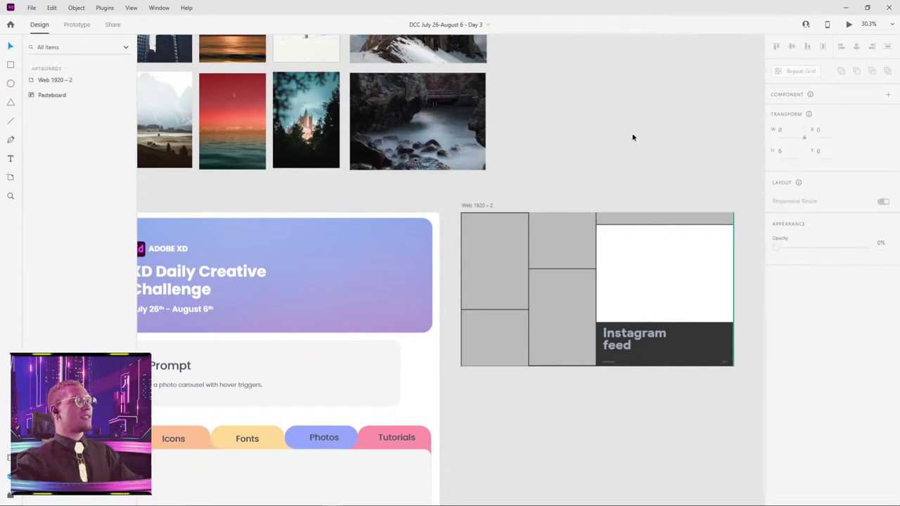
- Compare the pasteboard's photo collection with the placeholder layout of the Web 1920 – 2 artboard
scroll(452, 133, right, 3)
scroll(468, 133, down, 2)
scroll(484, 152, right, 1)
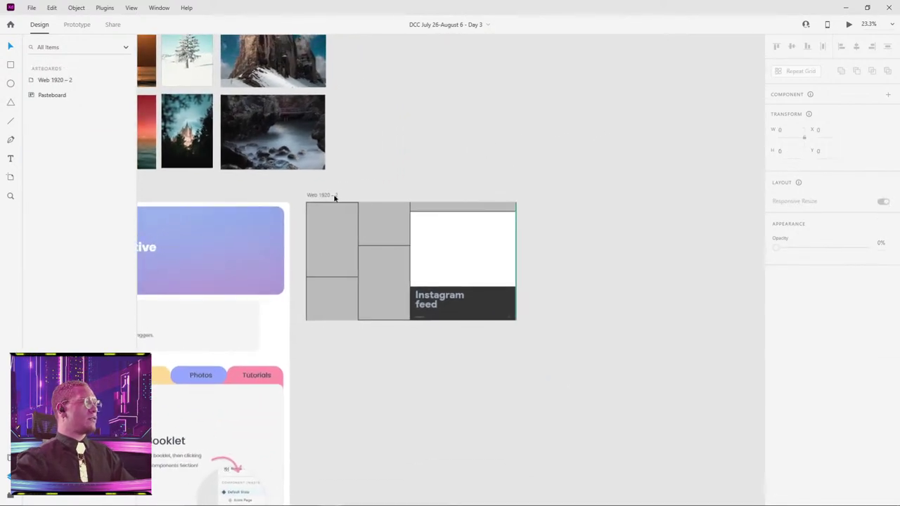
scroll(393, 177, left, 1)
drag(393, 176, 588, 261)
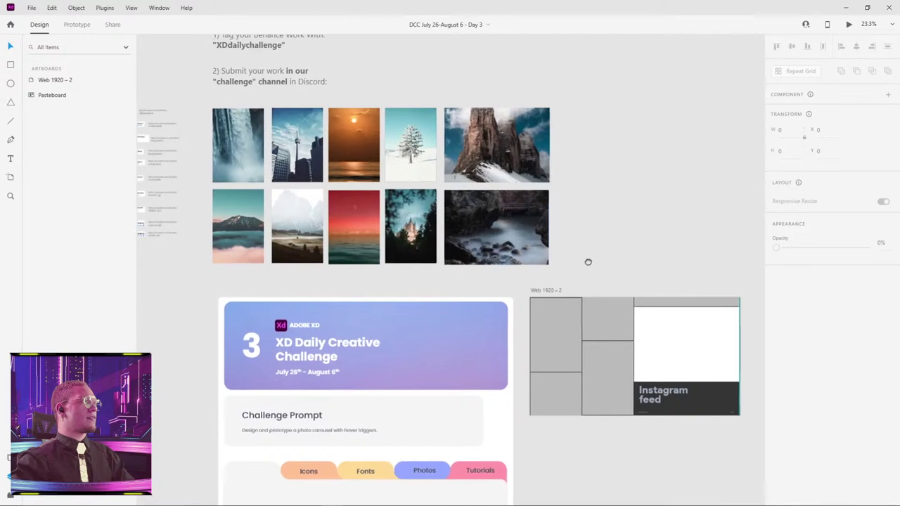
click(225, 122)
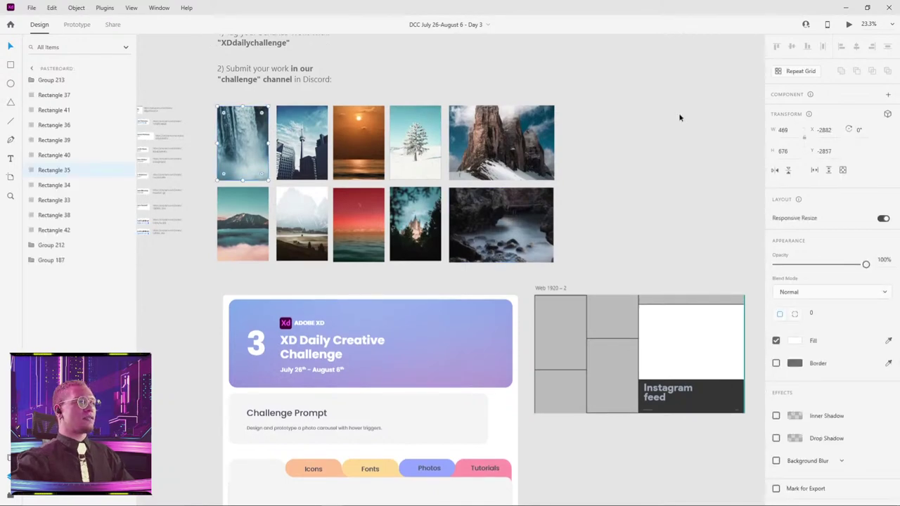
drag(676, 162, 661, 122)
mouse_move(230, 99)
mouse_down()
mouse_move(255, 100)
mouse_move(182, 99)
mouse_move(230, 99)
mouse_up()
drag(200, 56, 583, 229)
key(Escape)
- Examine the photographer credits and Unsplash links beside the photo collection
scroll(351, 202, left, 5)
scroll(432, 171, up, 6)
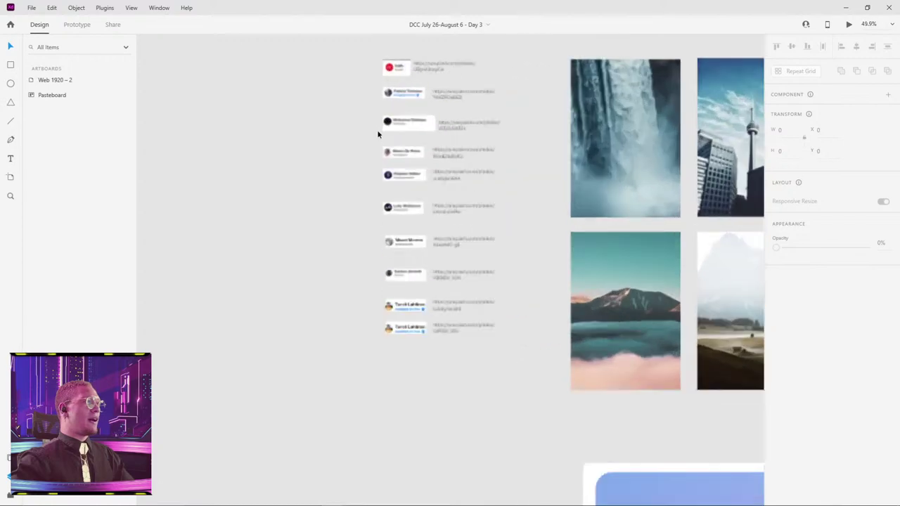
scroll(413, 202, down, 6)
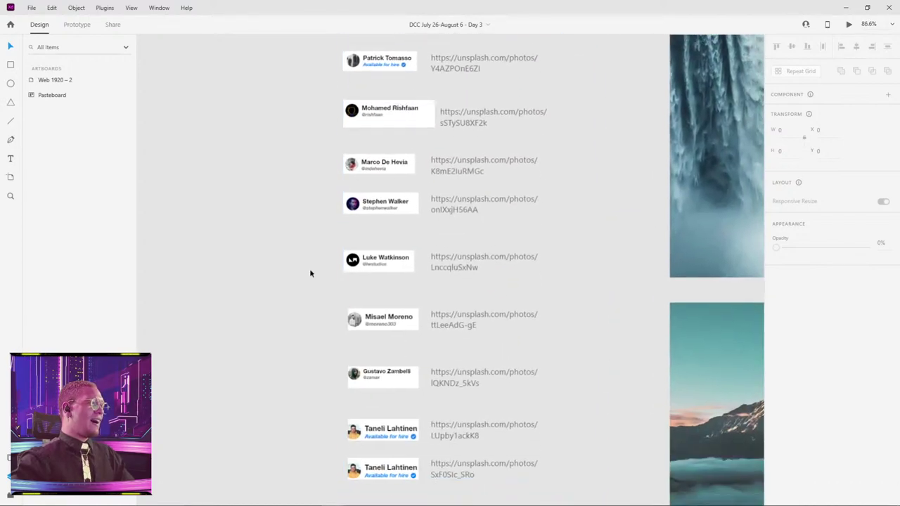
scroll(235, 217, up, 1)
scroll(535, 181, up, 2)
scroll(535, 180, right, 4)
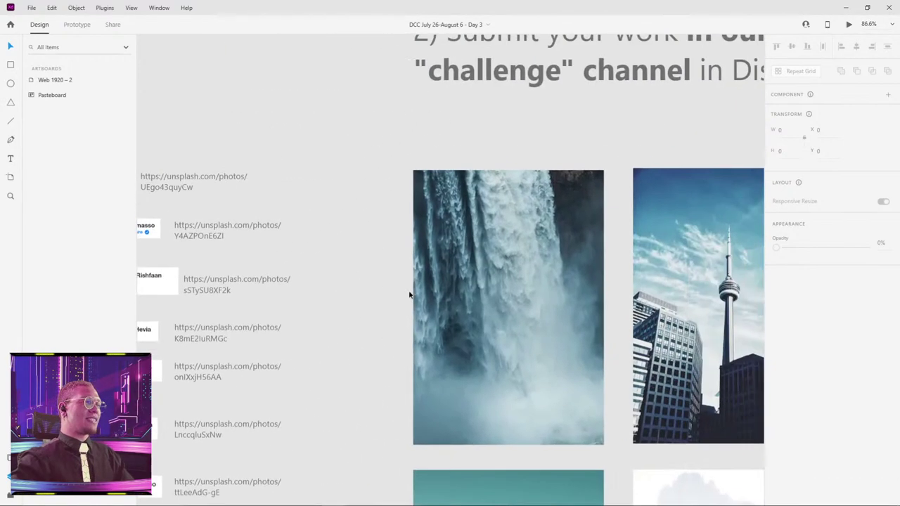
- Fill the first-column placeholder at the top of the Web 1920 – 2 artboard with the waterfall photo from the pasteboard
scroll(338, 154, down, 2)
scroll(518, 184, down, 4)
scroll(518, 184, right, 3)
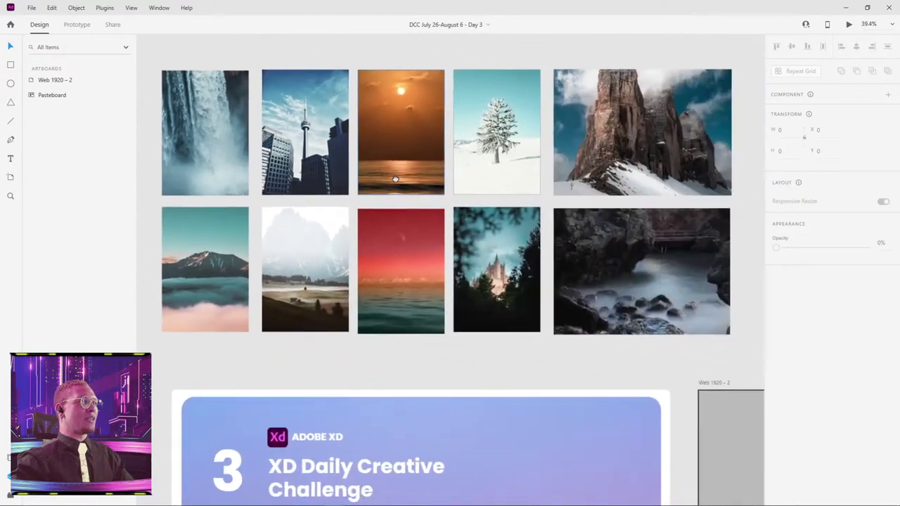
scroll(531, 189, down, 2)
scroll(422, 168, right, 1)
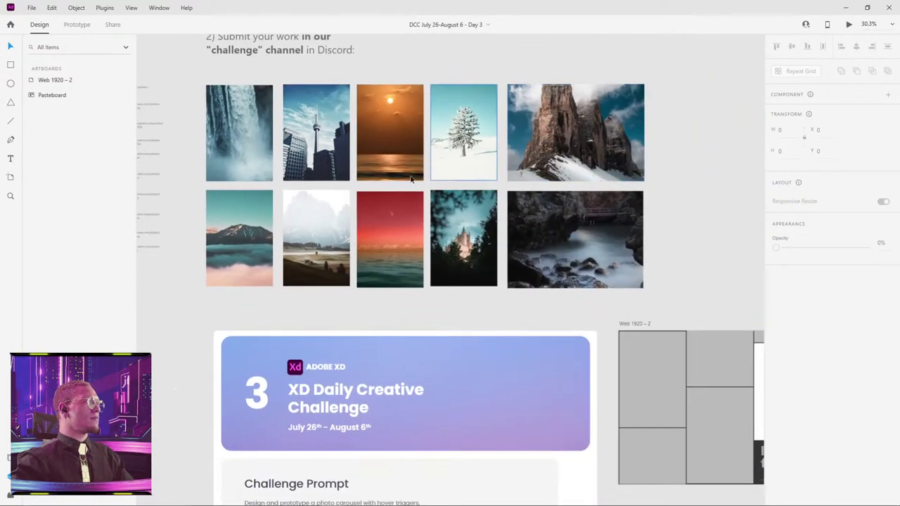
click(243, 138)
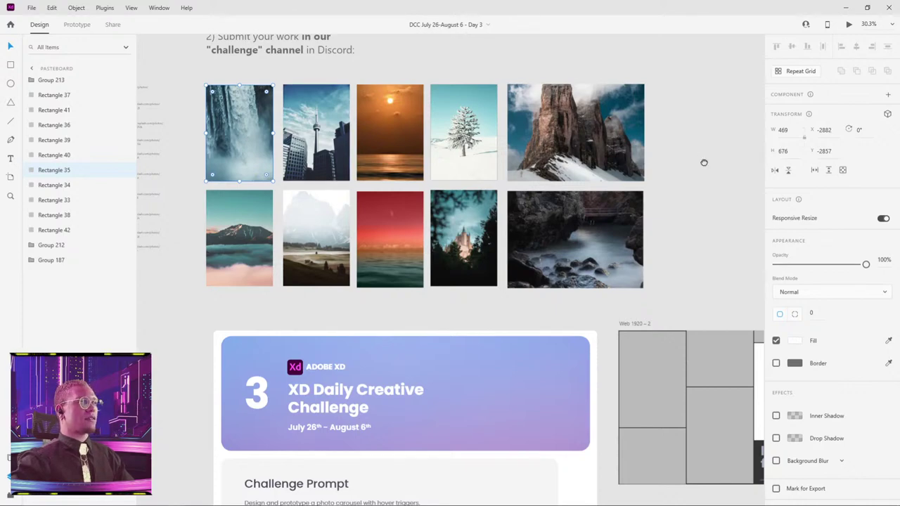
scroll(633, 164, down, 3)
scroll(633, 163, right, 4)
double_click(481, 260)
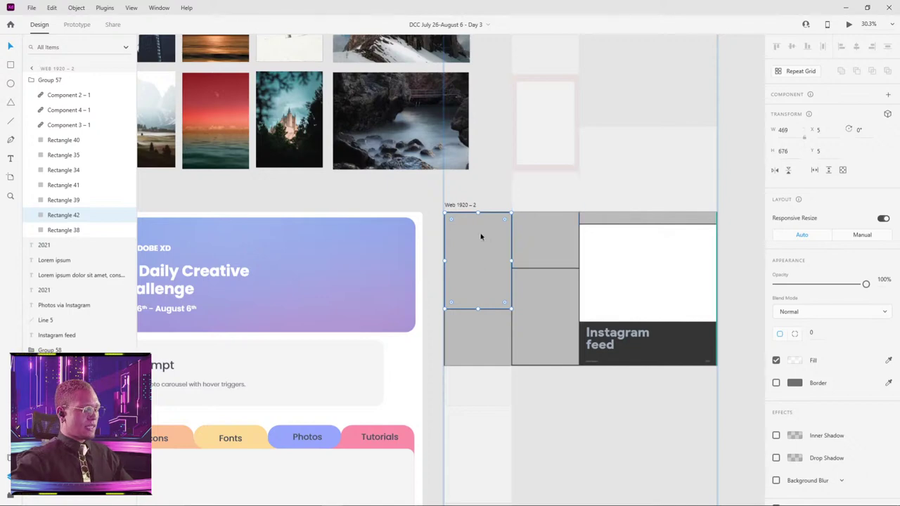
key(ctrl+v)
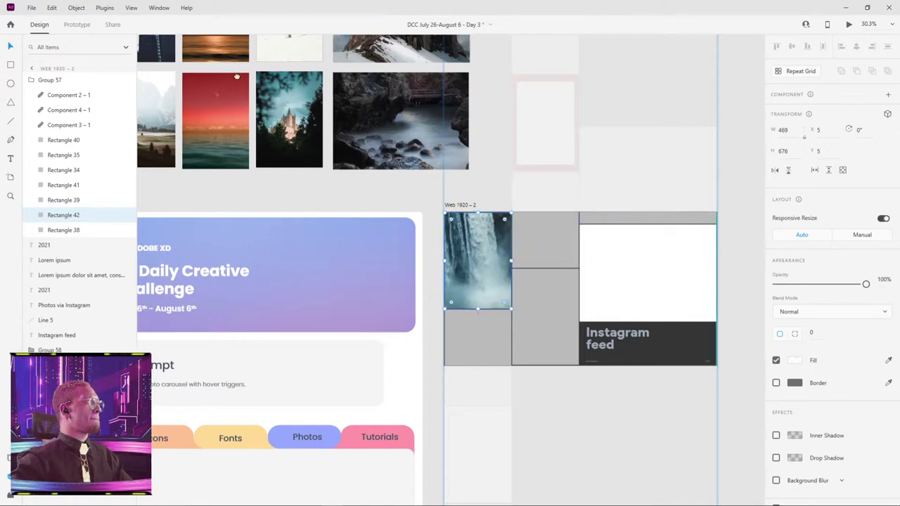
- Fill the placeholder directly below the waterfall with the city skyline and tower photo
drag(237, 76, 371, 196)
click(279, 133)
drag(594, 235, 511, 102)
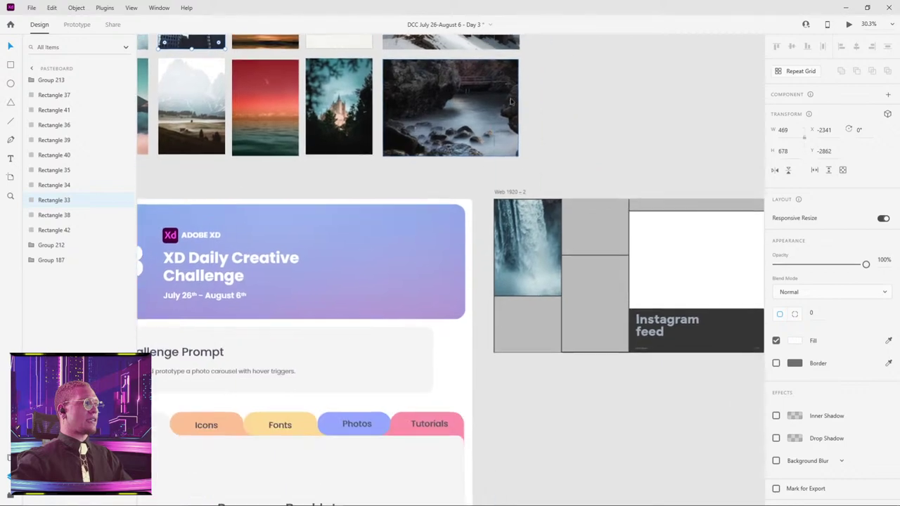
double_click(521, 320)
key(ctrl+v)
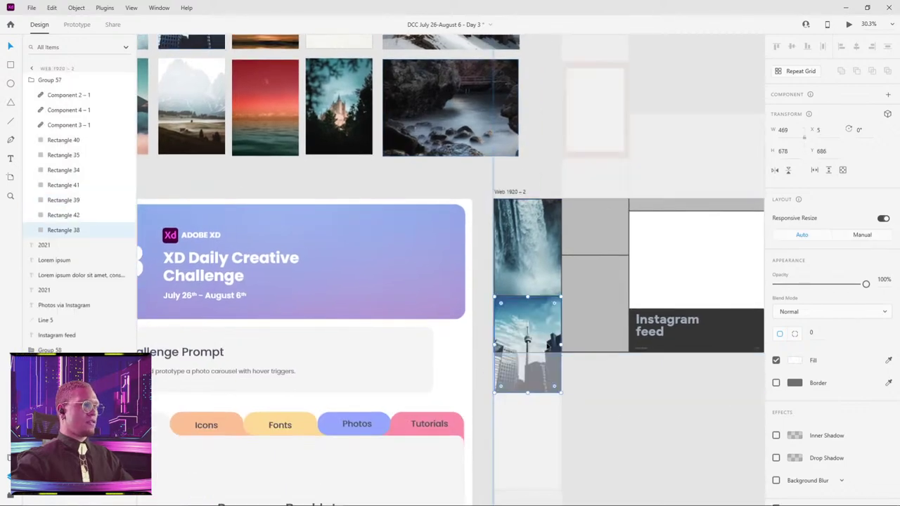
- Fill the third placeholder of the first column, inside Component 4 – 1, with the mountain-above-clouds photo
scroll(422, 246, left, 5)
scroll(422, 246, up, 3)
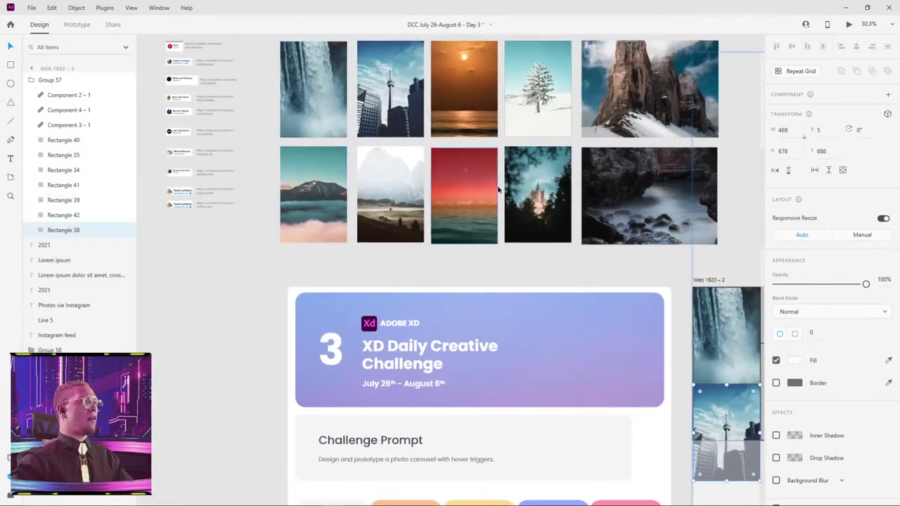
click(547, 224)
click(323, 211)
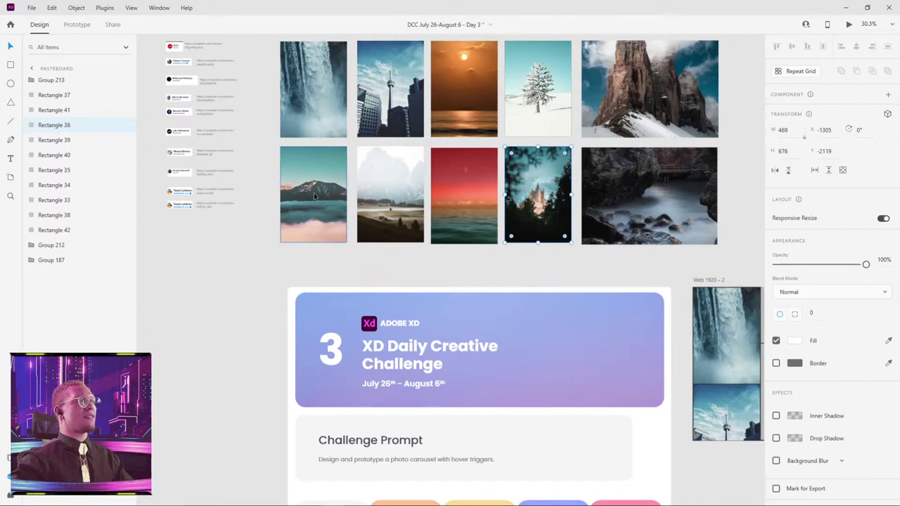
scroll(411, 224, down, 6)
scroll(412, 224, right, 6)
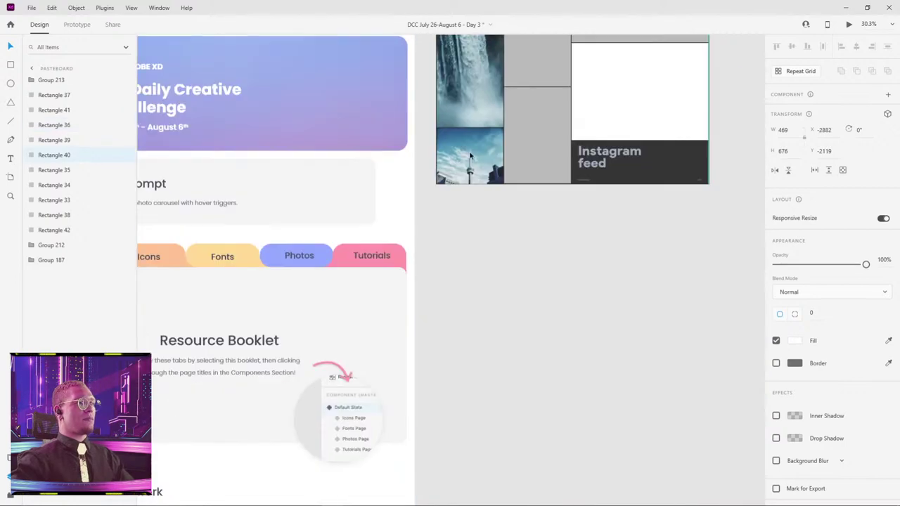
click(494, 159)
double_click(478, 251)
key(ctrl+v)
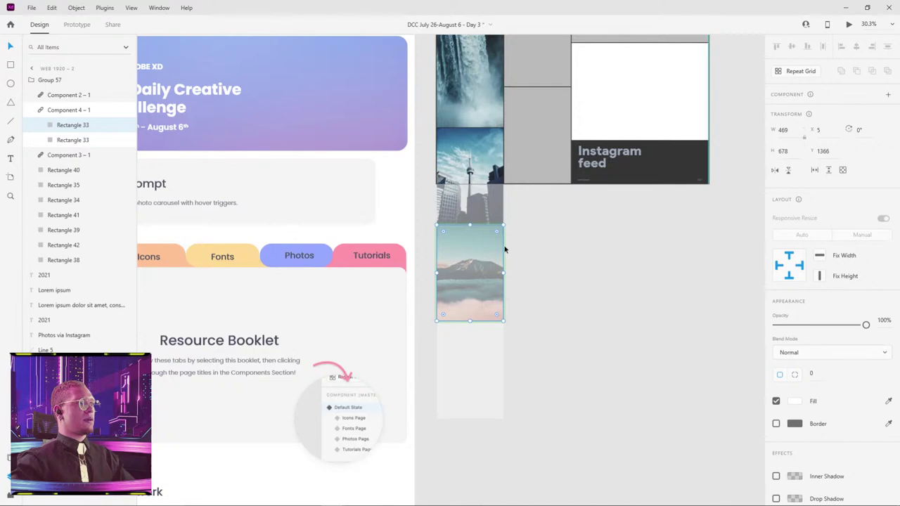
- Fill the last placeholder of the first column with the photo of the misty mountain and meadow
click(542, 245)
scroll(579, 261, up, 5)
scroll(579, 261, left, 5)
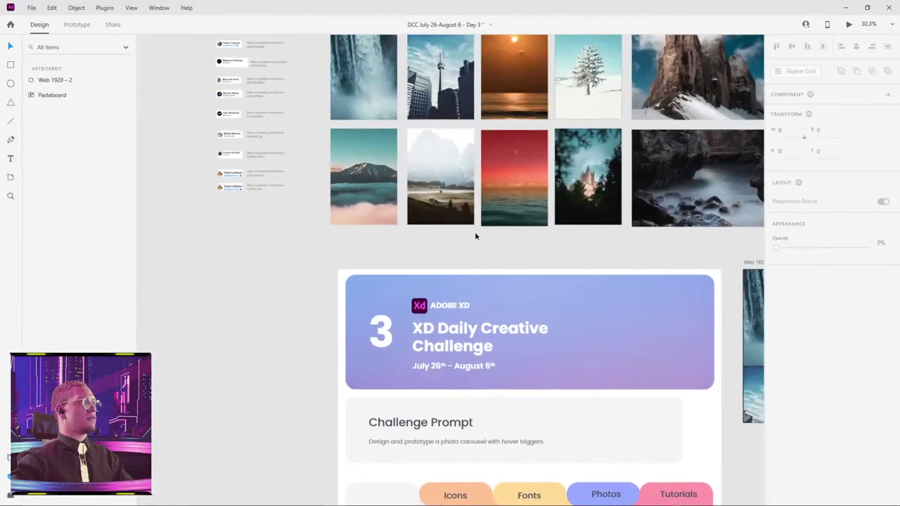
scroll(441, 157, up, 2)
scroll(441, 157, right, 3)
double_click(437, 188)
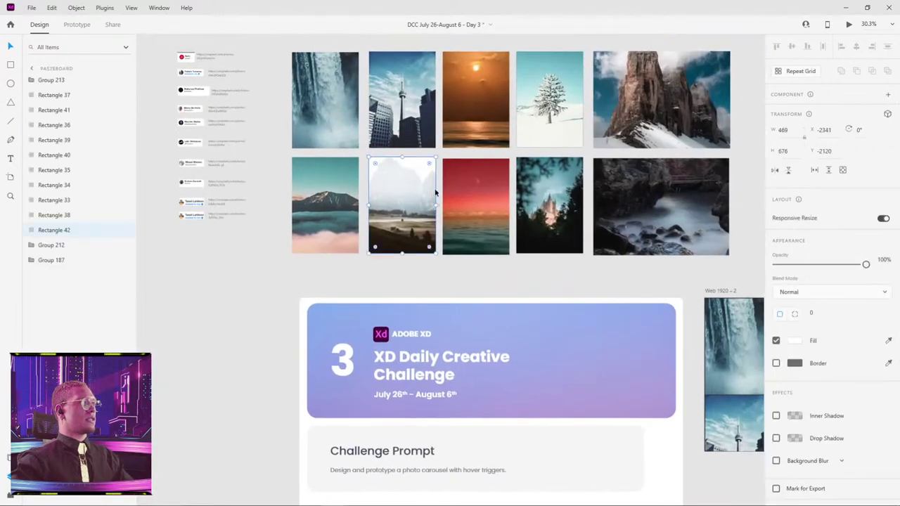
scroll(622, 300, down, 5)
scroll(623, 300, right, 5)
click(503, 302)
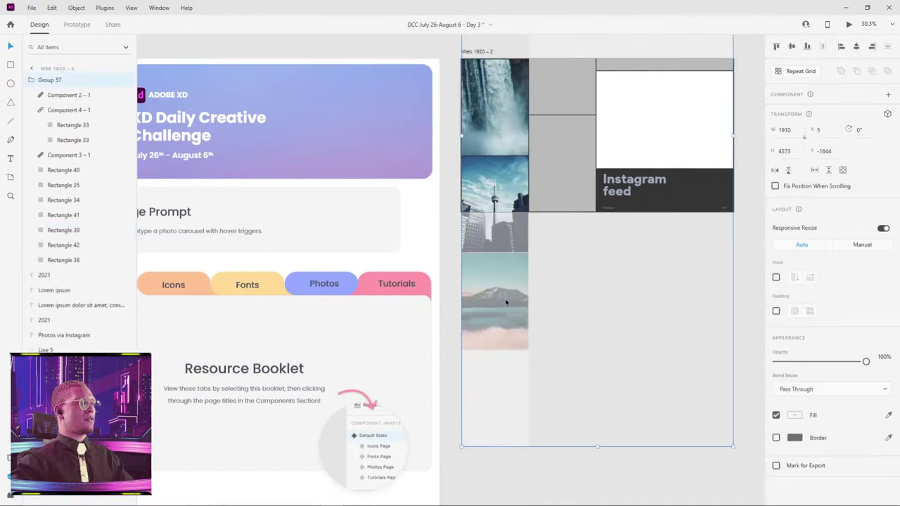
double_click(502, 389)
key(ctrl+v)
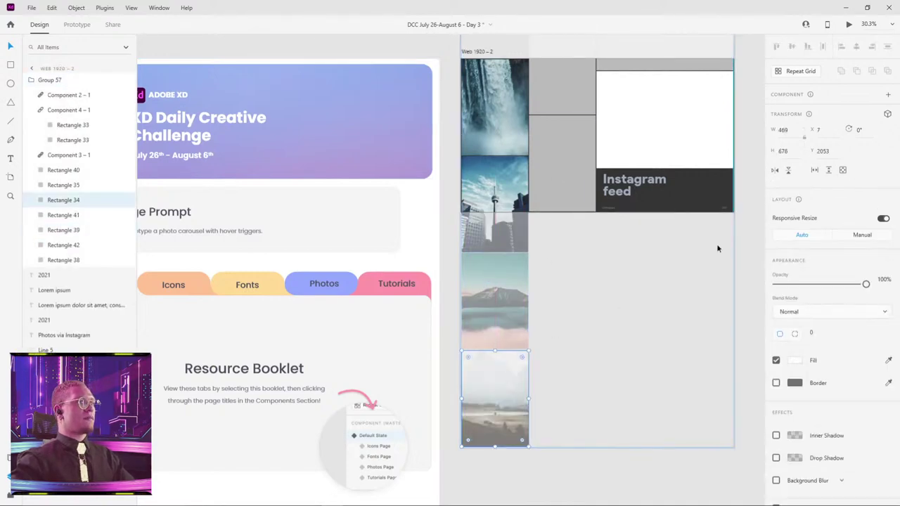
- Move the Web 1920 – 2 artboard slightly farther away from the challenge sheet
scroll(726, 198, up, 2)
scroll(725, 198, right, 5)
click(679, 172)
scroll(422, 211, up, 3)
scroll(422, 211, left, 2)
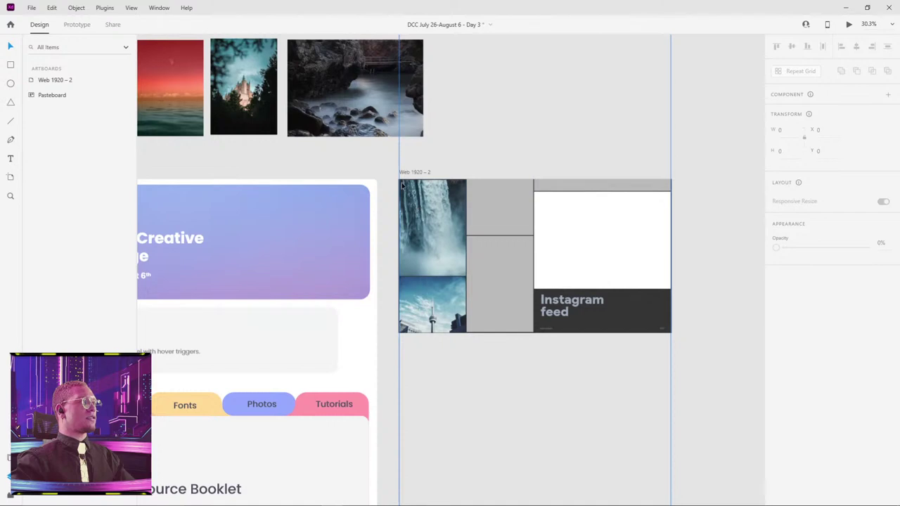
drag(426, 193, 493, 206)
click(505, 247)
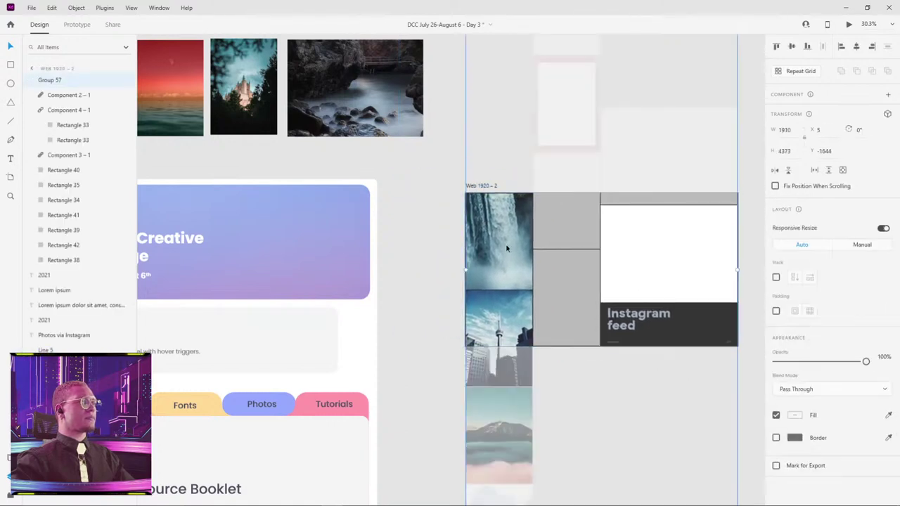
key(Escape)
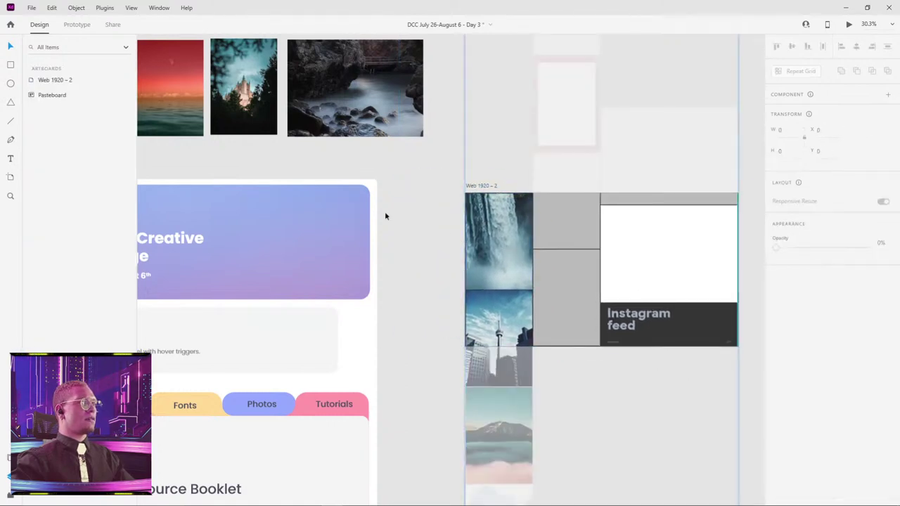
key(ctrl+z)
key(ctrl+z)
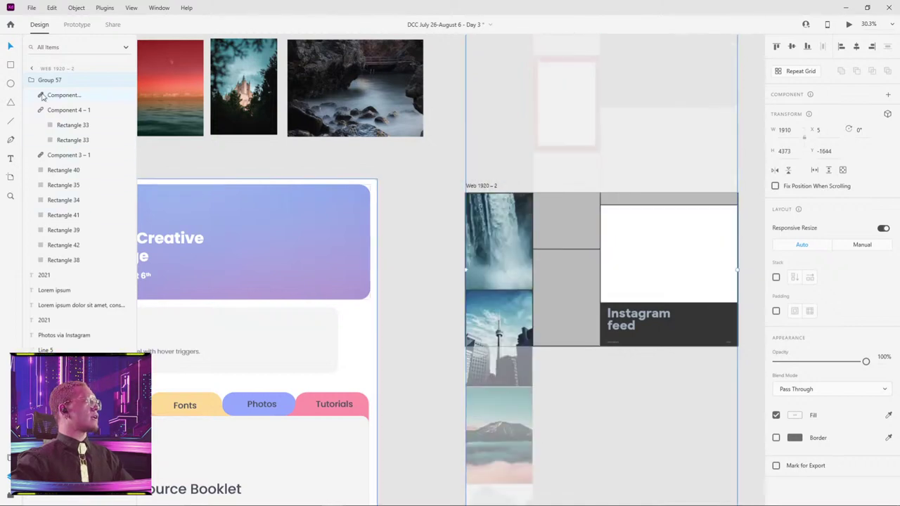
key(ctrl+z)
key(ctrl+shift+z)
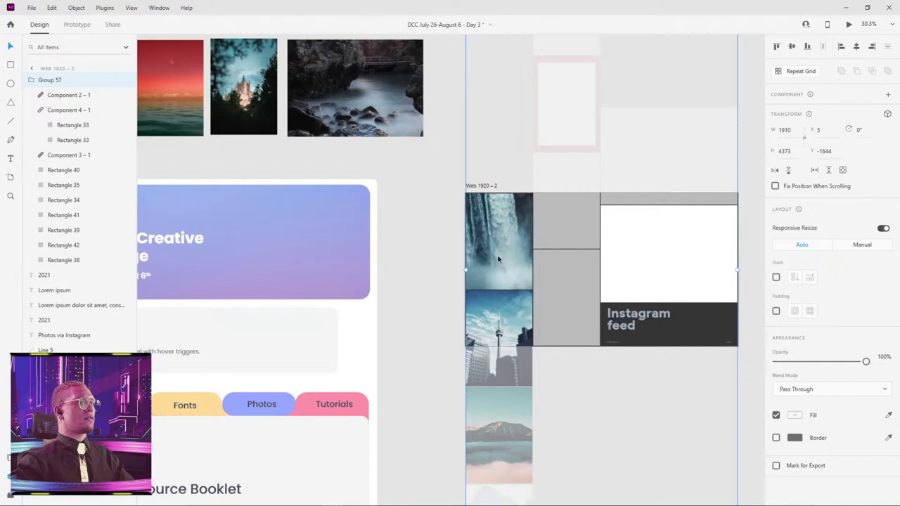
- Move the first column's four photos straight up together until the meadow photo sits at the artboard's lower edge, at Y -1644
double_click(477, 223)
scroll(375, 185, down, 3)
scroll(376, 185, right, 1)
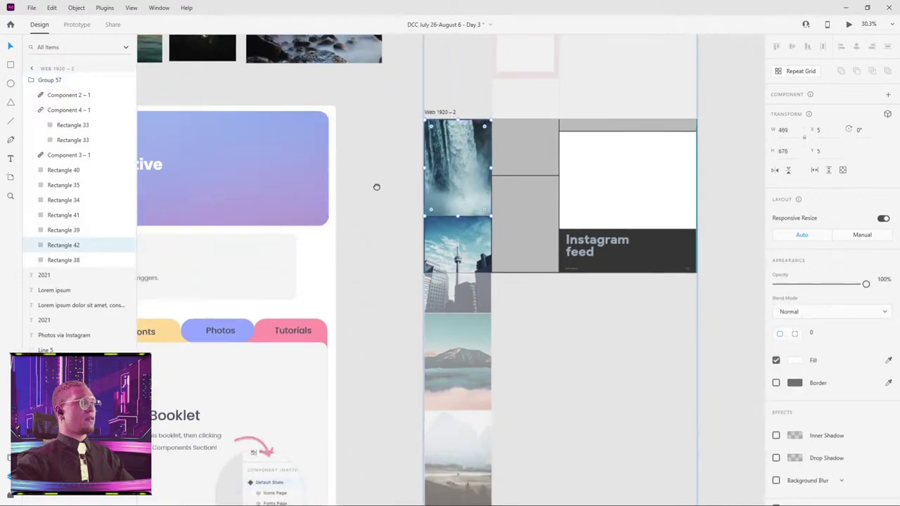
shift+click(456, 403)
drag(467, 438, 466, 203)
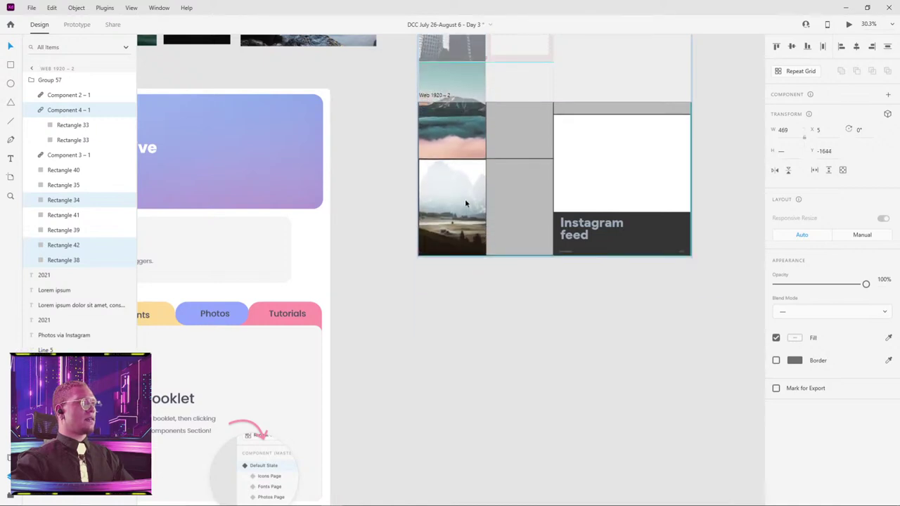
click(474, 268)
- Unlink Component 4 – 1, which holds the mountain-above-clouds photo, from its source component
scroll(443, 233, up, 2)
scroll(445, 239, up, 2)
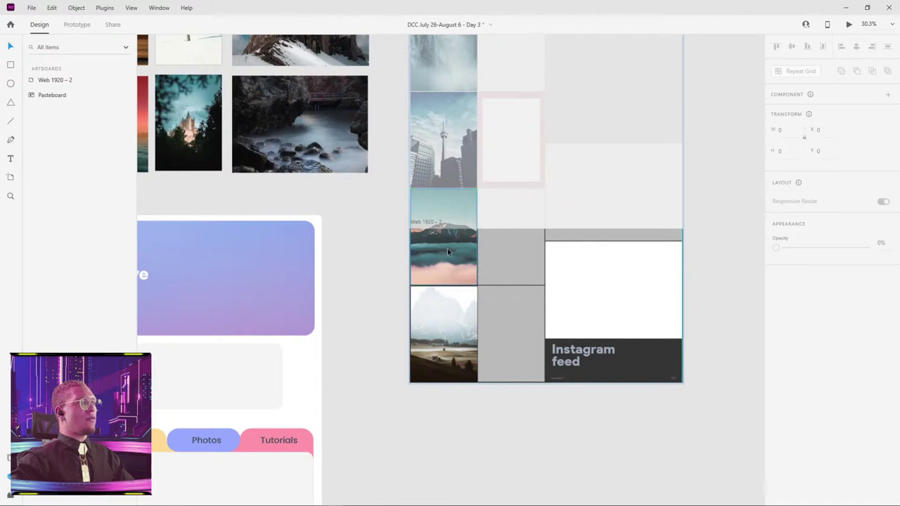
double_click(448, 248)
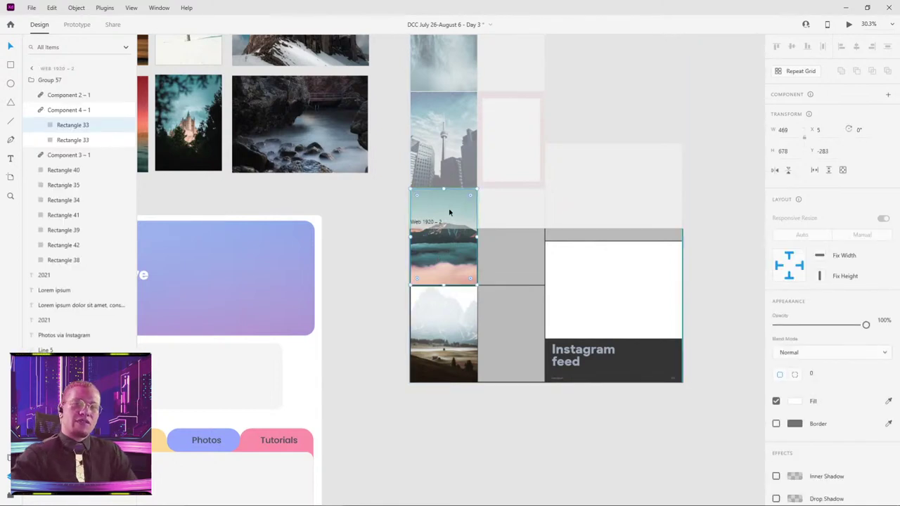
click(54, 112)
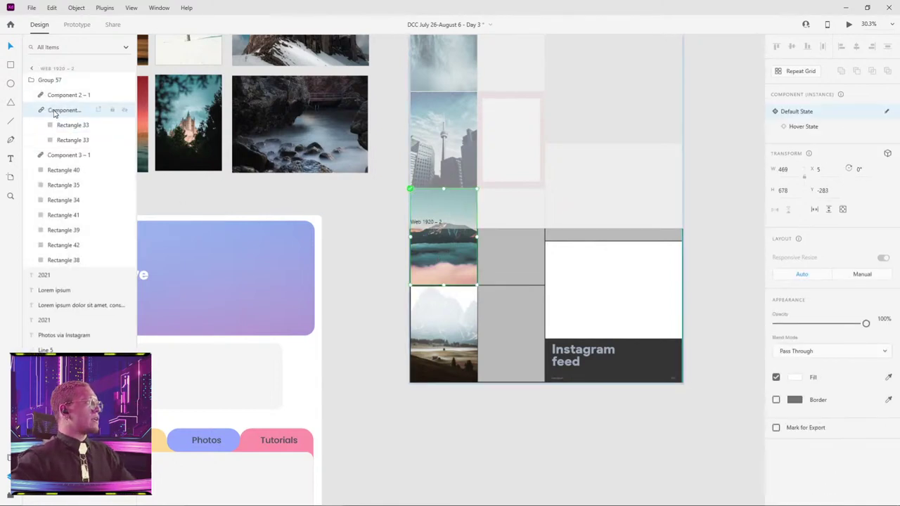
right_click(55, 113)
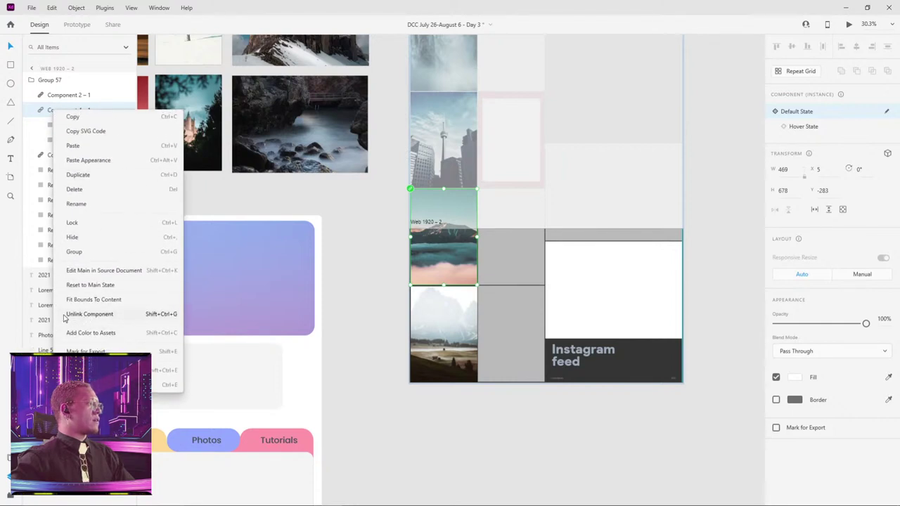
click(79, 315)
- Unlink Component 2 – 1 and Component 3 – 1 from their source components
click(67, 95)
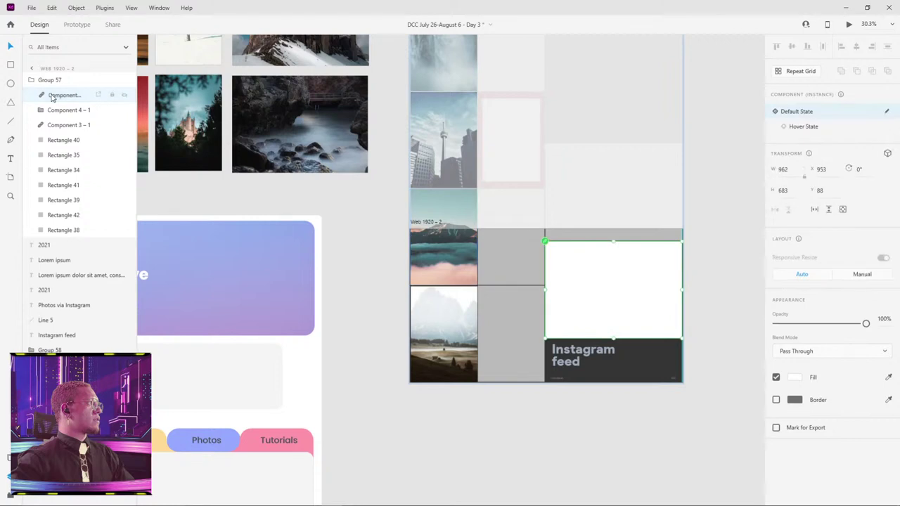
right_click(66, 95)
click(84, 297)
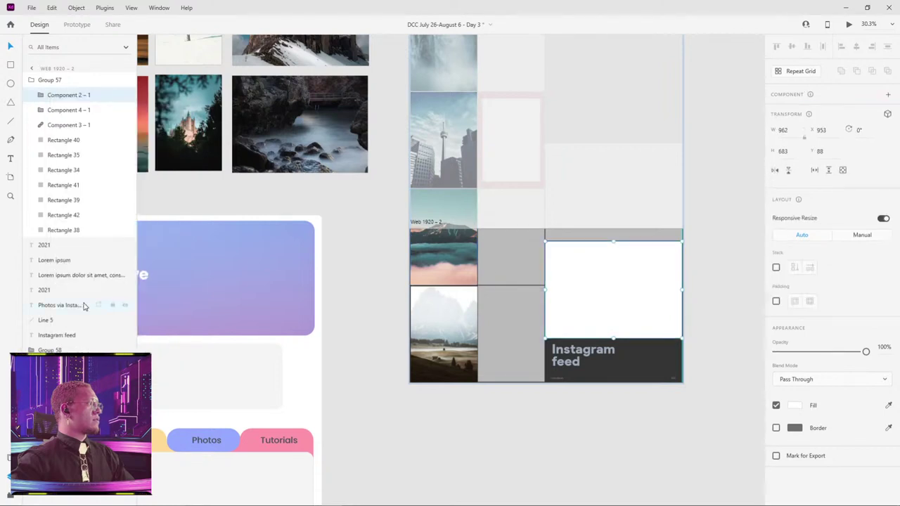
click(63, 126)
right_click(63, 125)
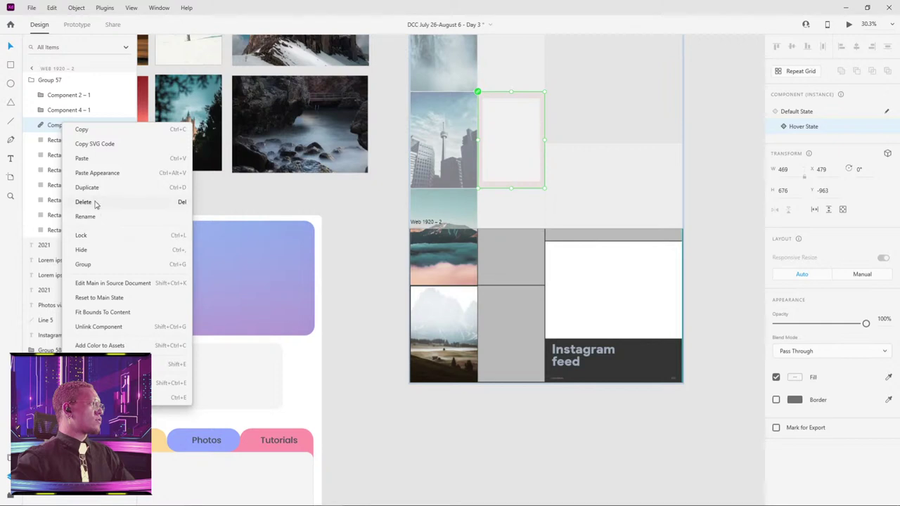
click(95, 327)
- Take the mountain photo's Rectangle 33 out of the Component 4 – 1 group and delete the leftover group
click(440, 325)
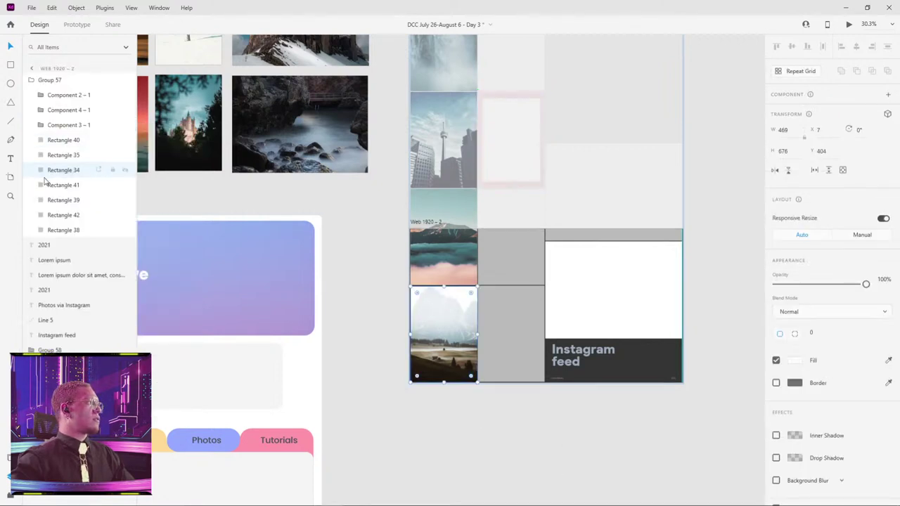
click(63, 110)
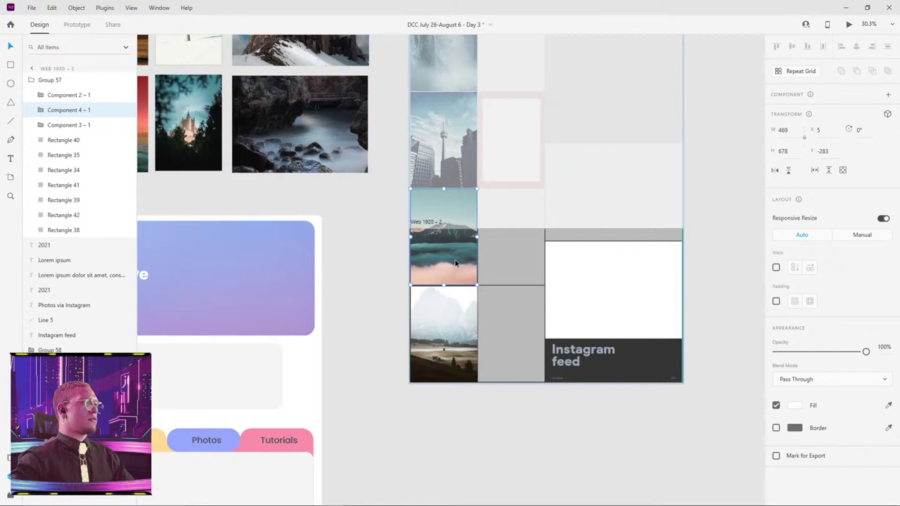
click(42, 111)
click(64, 126)
drag(68, 128, 68, 107)
click(62, 128)
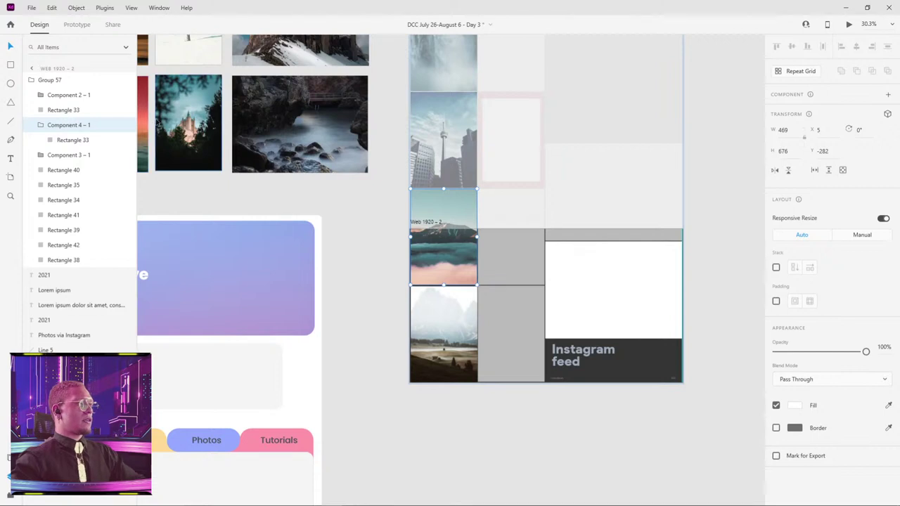
key(Delete)
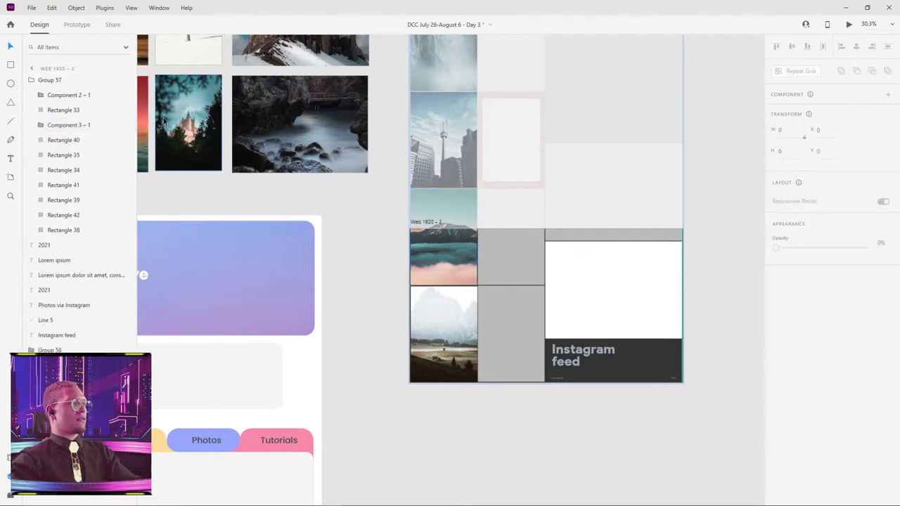
- Take Rectangle 37 out of the Component 2 – 1 group and delete the leftover group
click(62, 127)
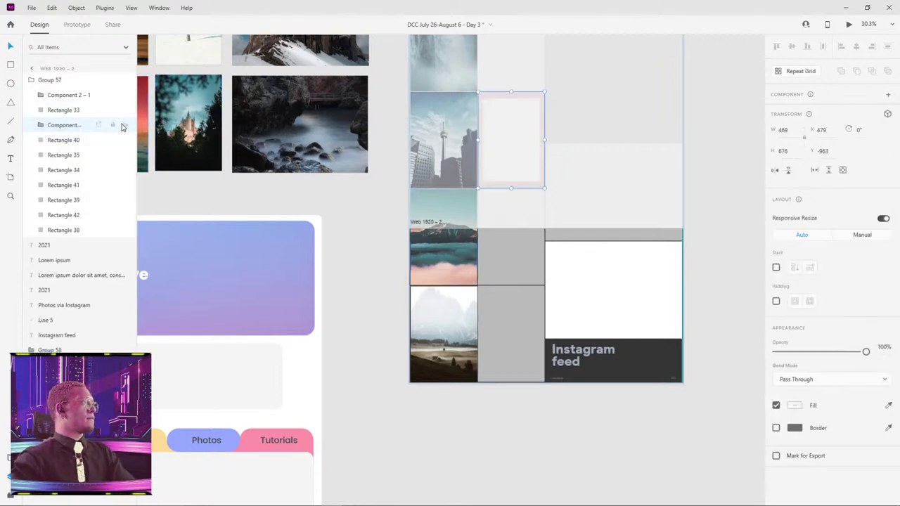
click(67, 95)
click(41, 95)
drag(67, 115, 65, 79)
click(63, 110)
key(Delete)
- Take the pink Rectangle 36 out of the Component 3 – 1 group and delete the leftover group
click(45, 127)
click(45, 126)
click(63, 142)
click(66, 155)
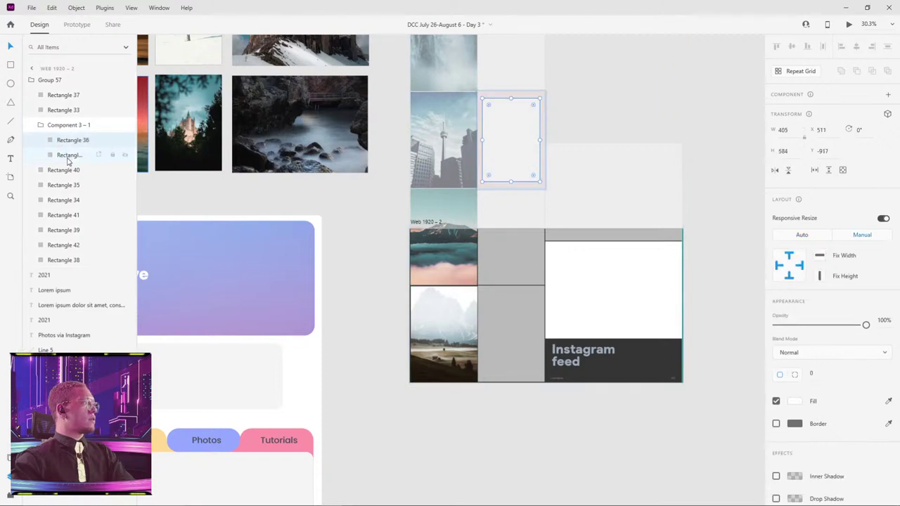
drag(66, 143, 64, 124)
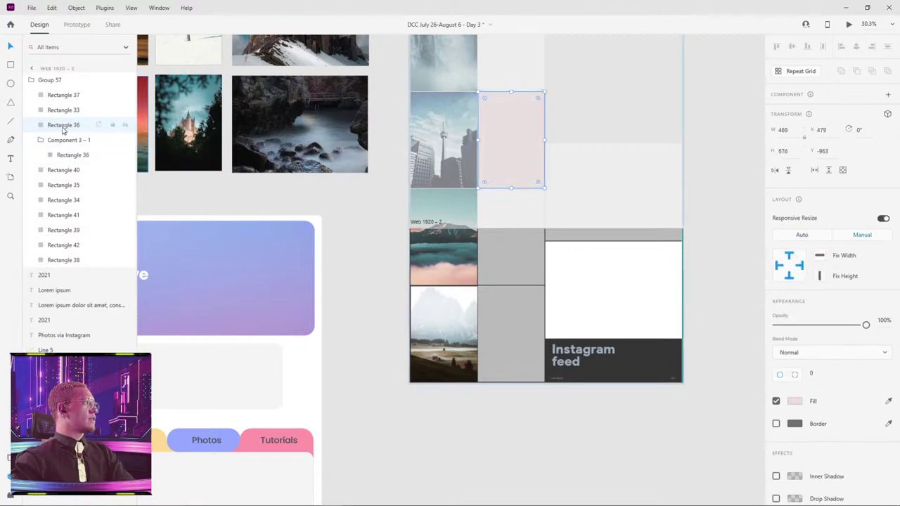
click(61, 138)
click(707, 151)
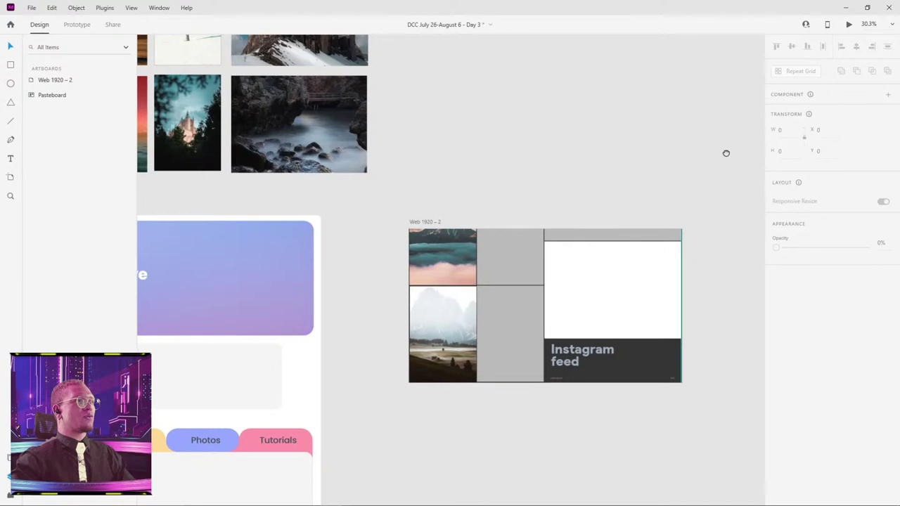
- Open the first column's mountain-above-clouds photo, Rectangle 33, for editing in Photoshop
scroll(532, 322, up, 1)
click(421, 310)
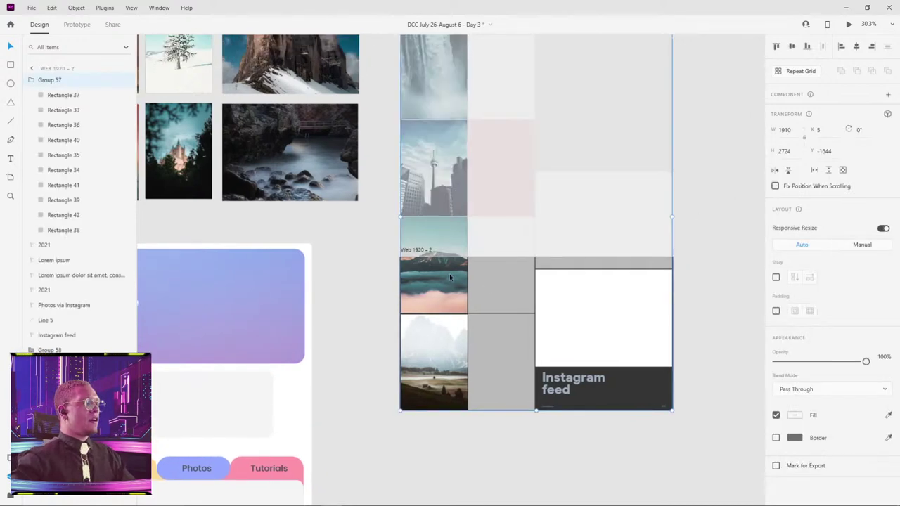
double_click(438, 289)
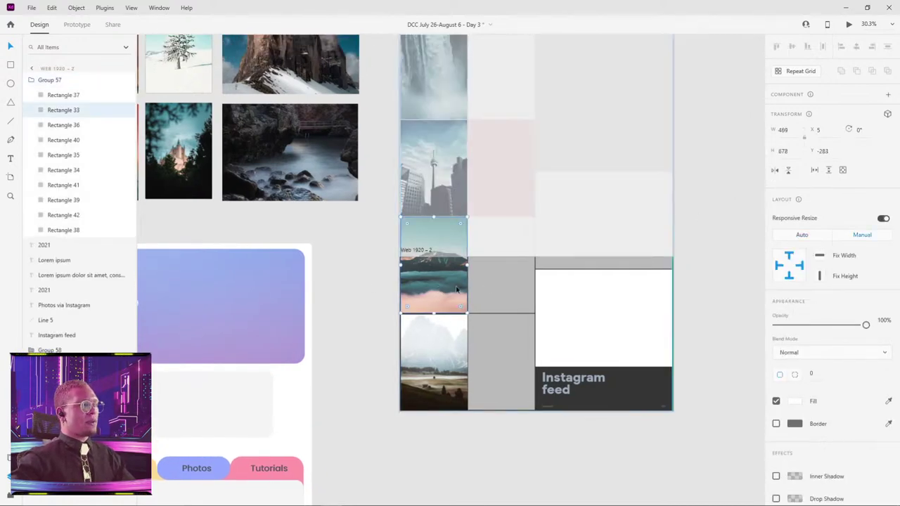
right_click(421, 285)
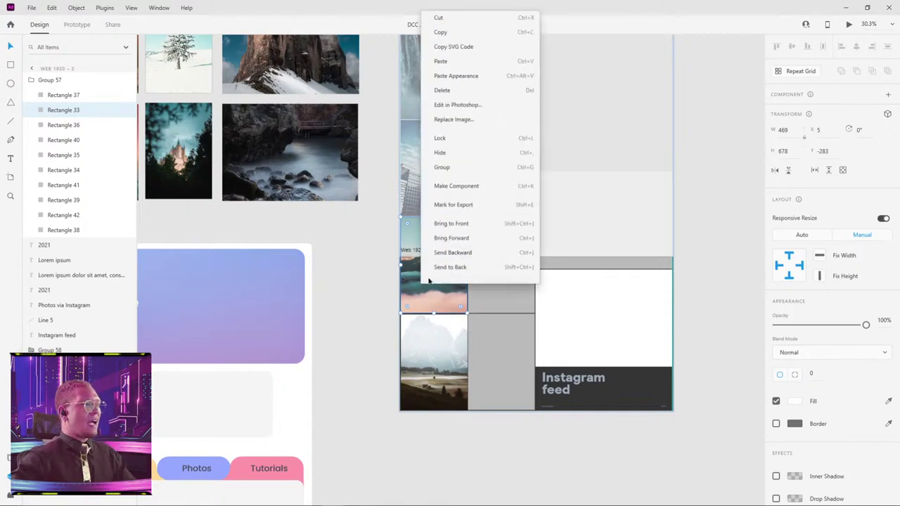
click(457, 95)
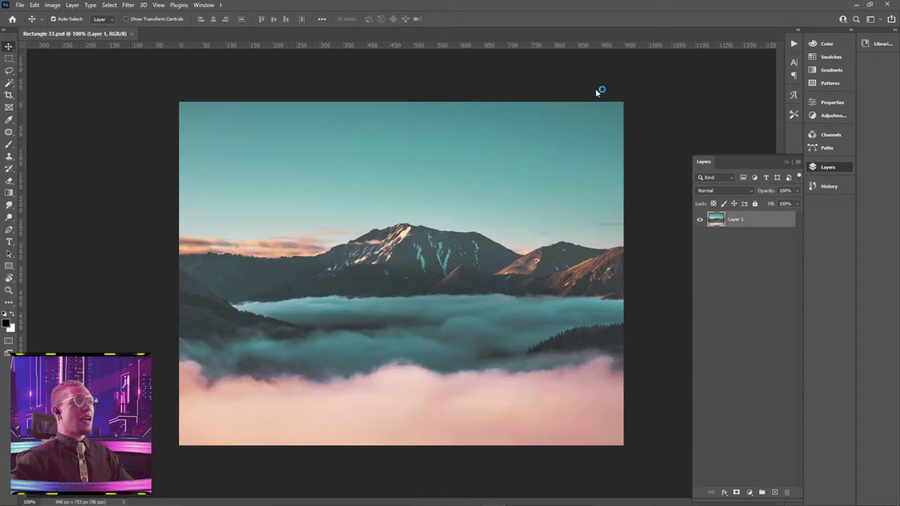
- Add a Color Balance adjustment to the mountain photo, setting midtones Cyan–Red to -51 and shifting Yellow–Blue toward blue
click(830, 115)
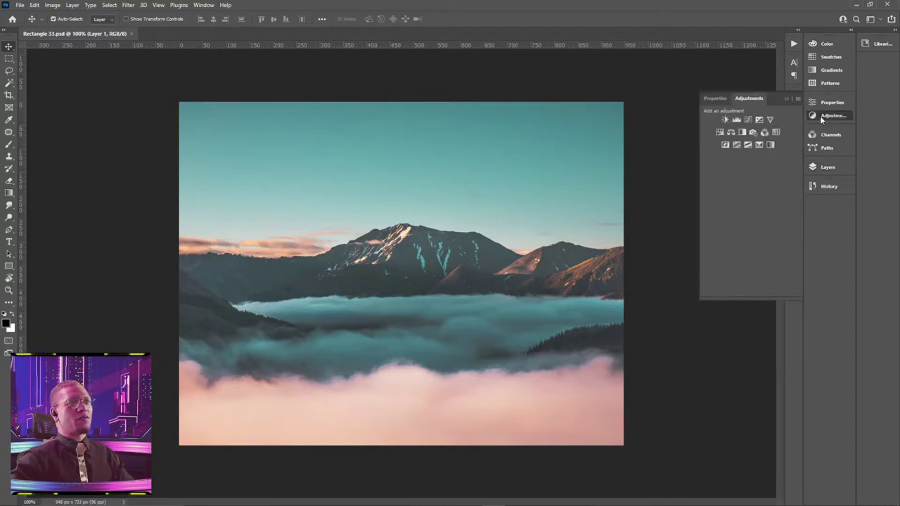
click(731, 132)
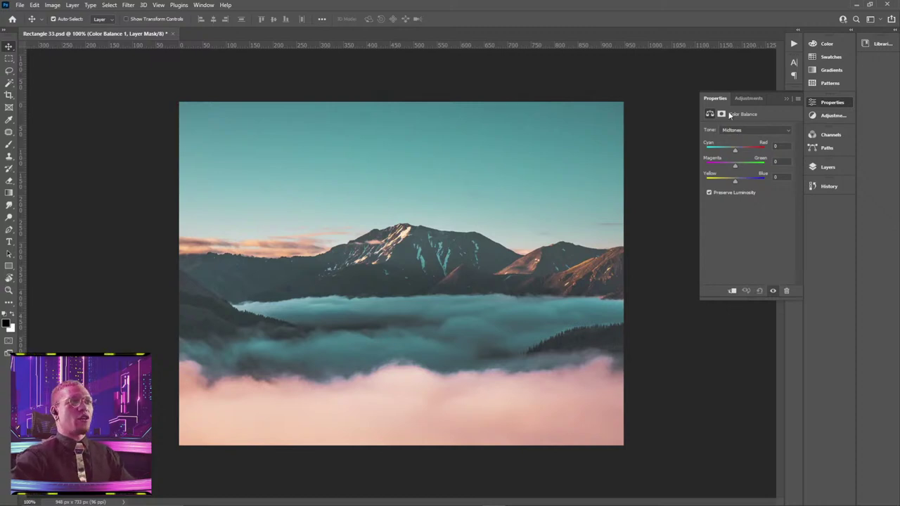
drag(726, 154, 721, 154)
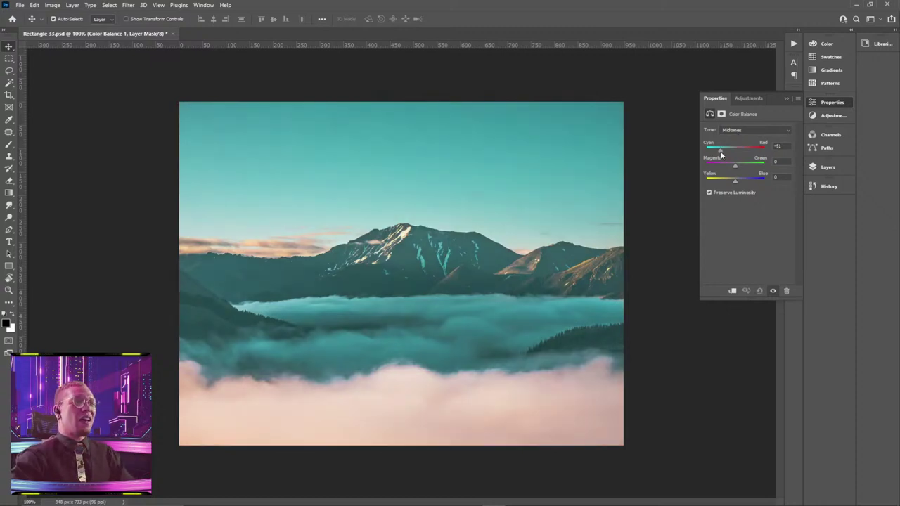
click(754, 132)
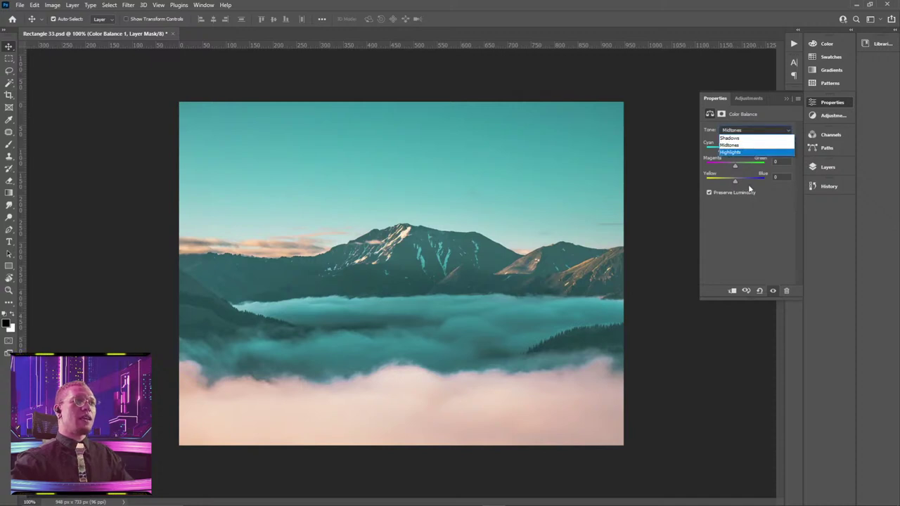
click(735, 180)
drag(735, 180, 748, 183)
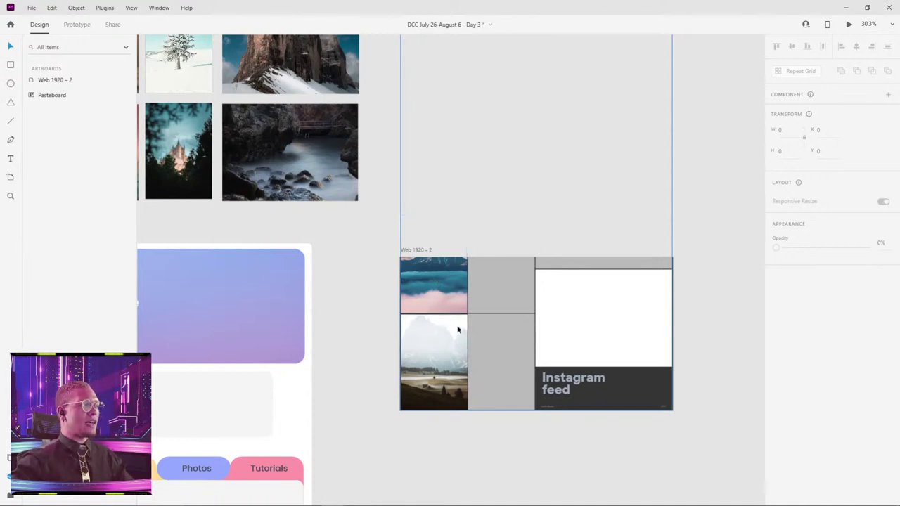
- Switch back to Adobe XD and move the first column's four photos down together until the waterfall photo starts the artboard
click(437, 289)
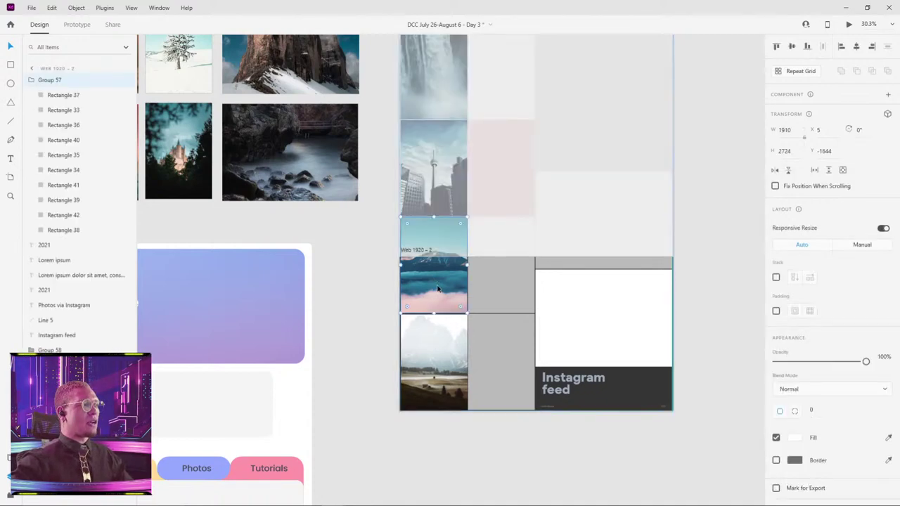
shift+click(434, 362)
shift+click(442, 145)
shift+click(441, 56)
drag(441, 56, 450, 294)
click(393, 319)
- Fill the second column's upper placeholder, Rectangle 35, with the supplied orange sunset photo
scroll(422, 281, right, 1)
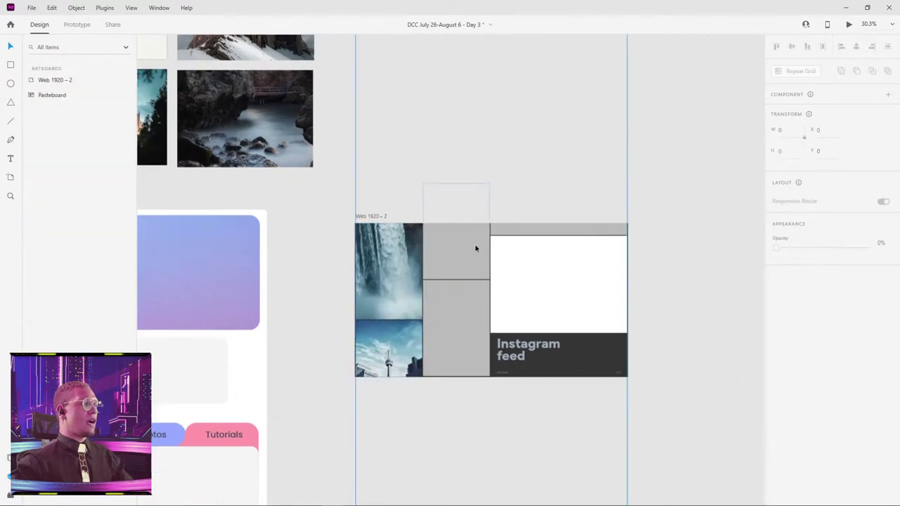
scroll(435, 218, left, 5)
scroll(435, 219, up, 2)
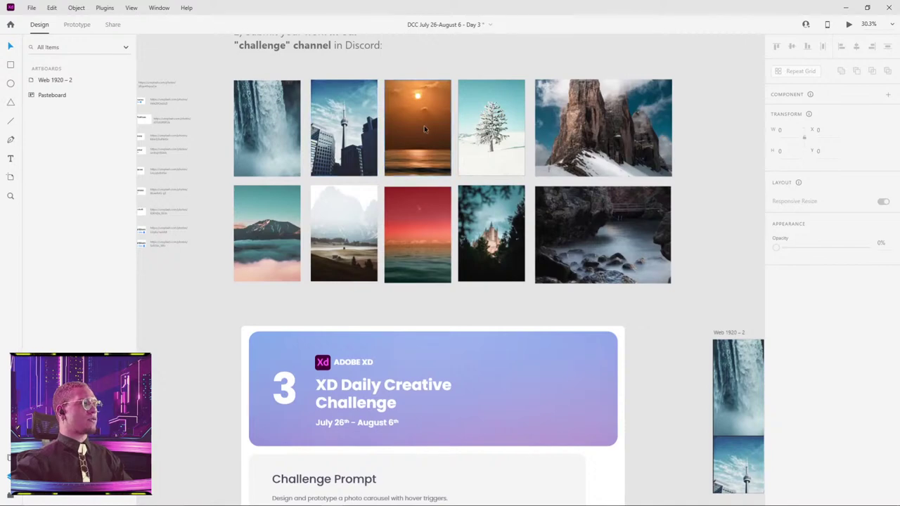
click(420, 226)
scroll(512, 277, down, 1)
click(386, 107)
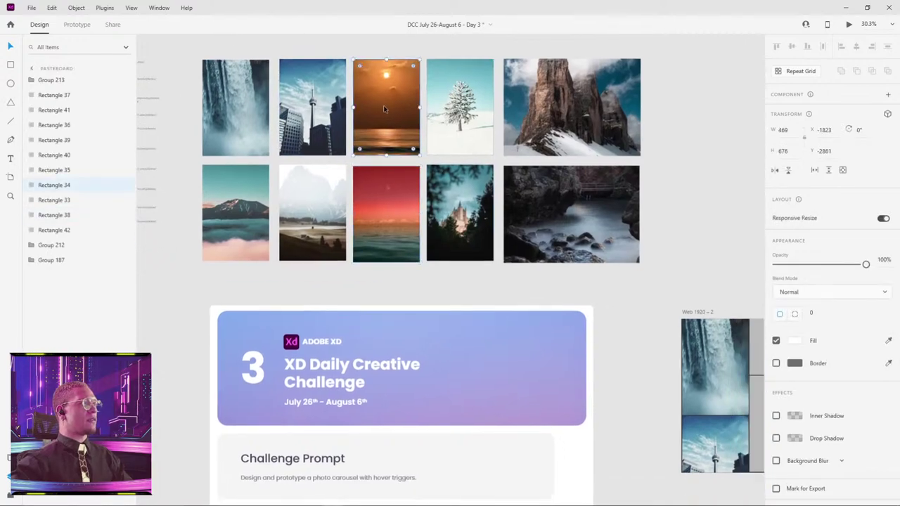
scroll(422, 211, right, 5)
scroll(422, 211, down, 2)
click(461, 288)
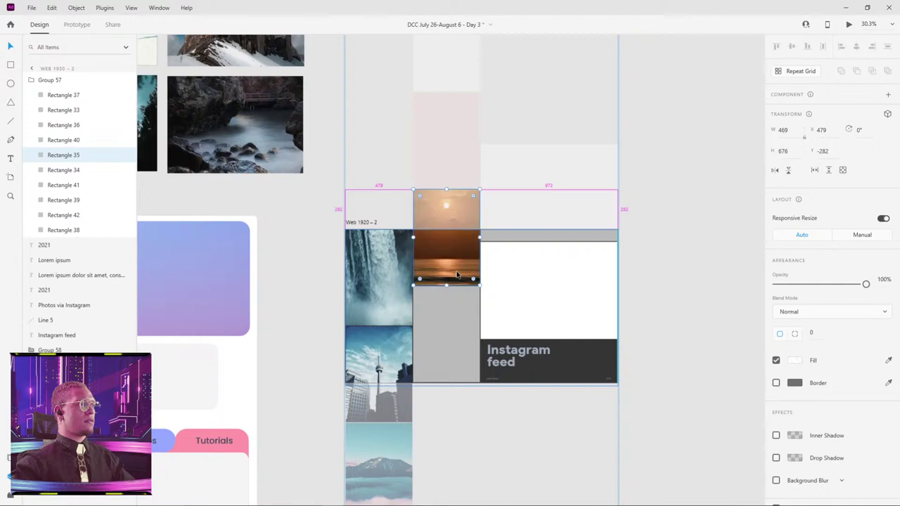
- Fill the second column's lower placeholder, Rectangle 40, with the supplied red sunset photo
scroll(315, 294, left, 5)
scroll(315, 294, up, 2)
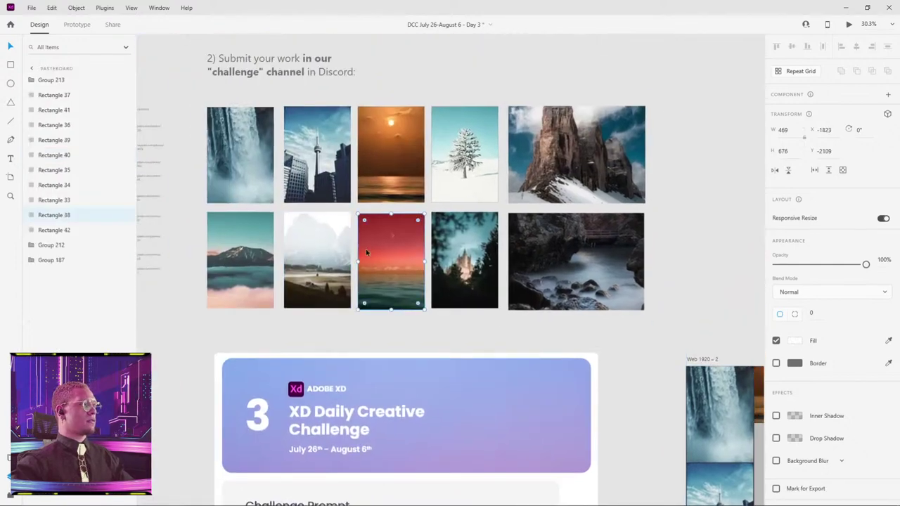
scroll(366, 251, right, 5)
scroll(365, 251, down, 3)
double_click(524, 354)
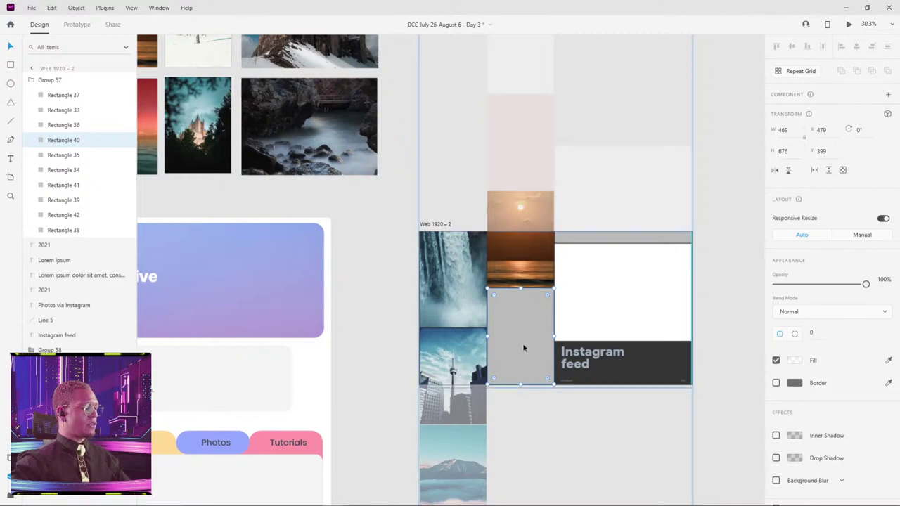
key(ctrl+v)
click(730, 350)
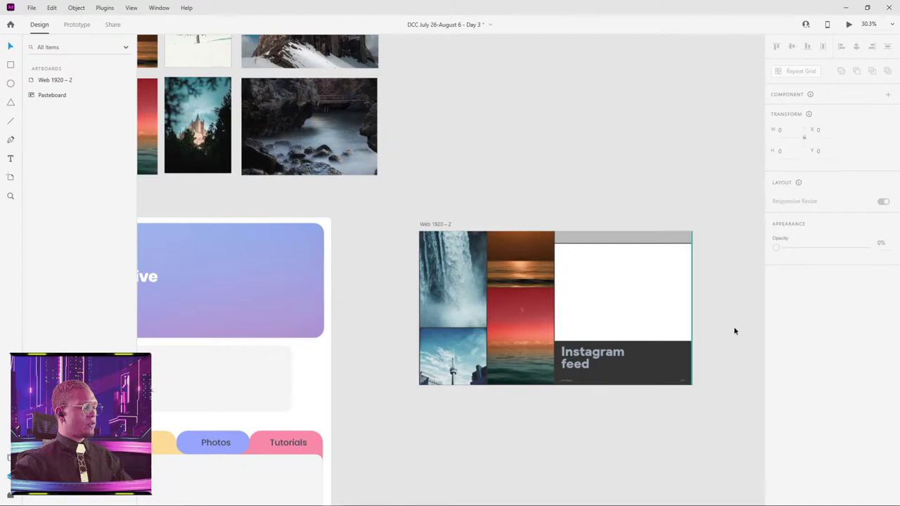
- Try to add the mountain-above-clouds photo for the pink placeholder above the orange sunset, and undo the paste
double_click(532, 250)
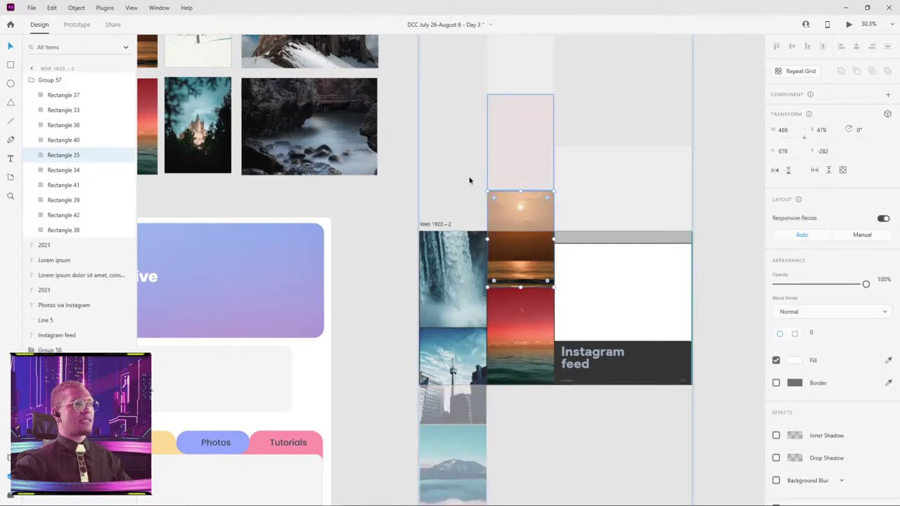
scroll(470, 180, up, 3)
click(588, 198)
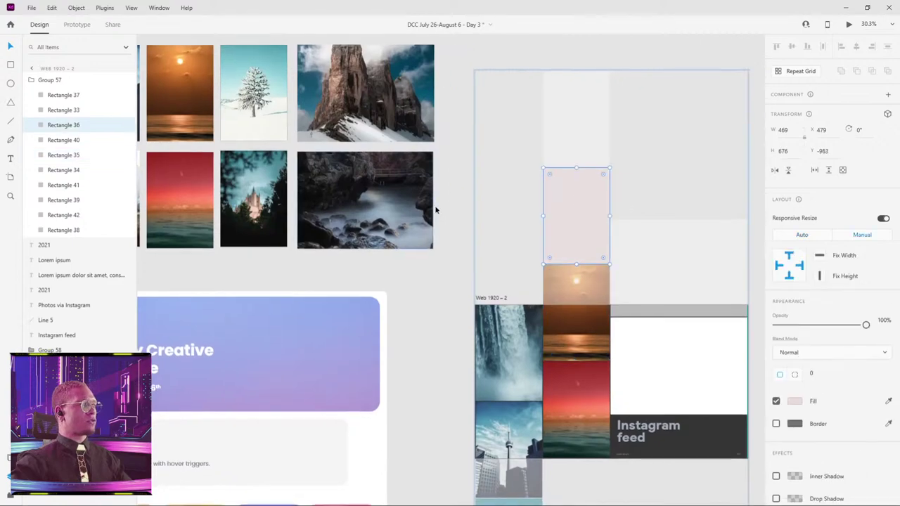
scroll(436, 210, left, 5)
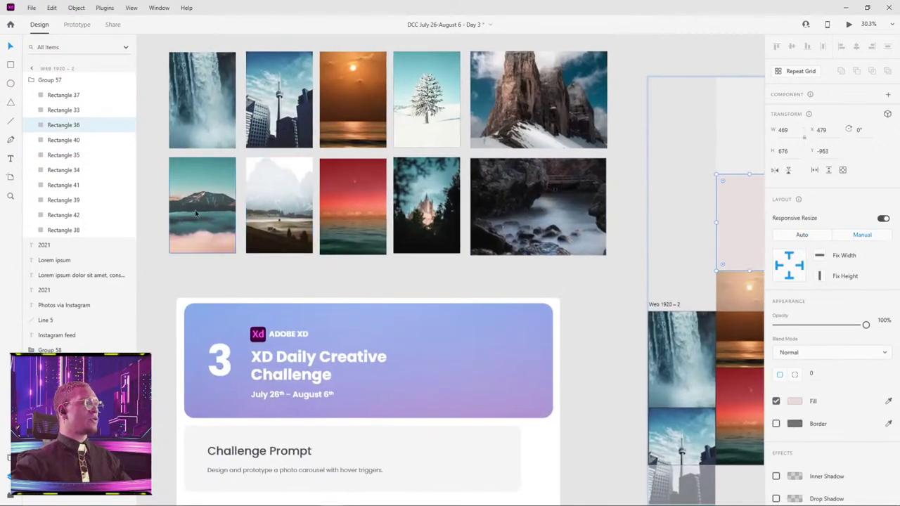
click(195, 210)
scroll(369, 254, right, 10)
scroll(369, 254, down, 3)
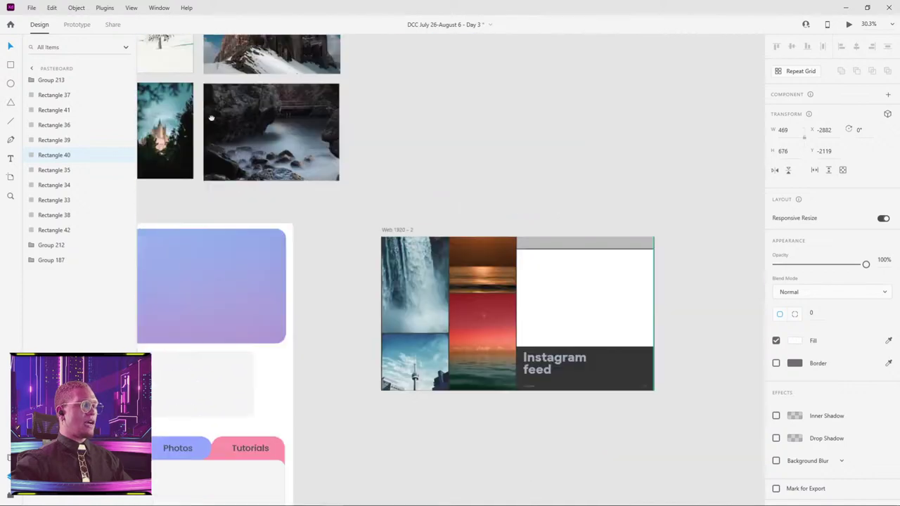
key(ctrl+v)
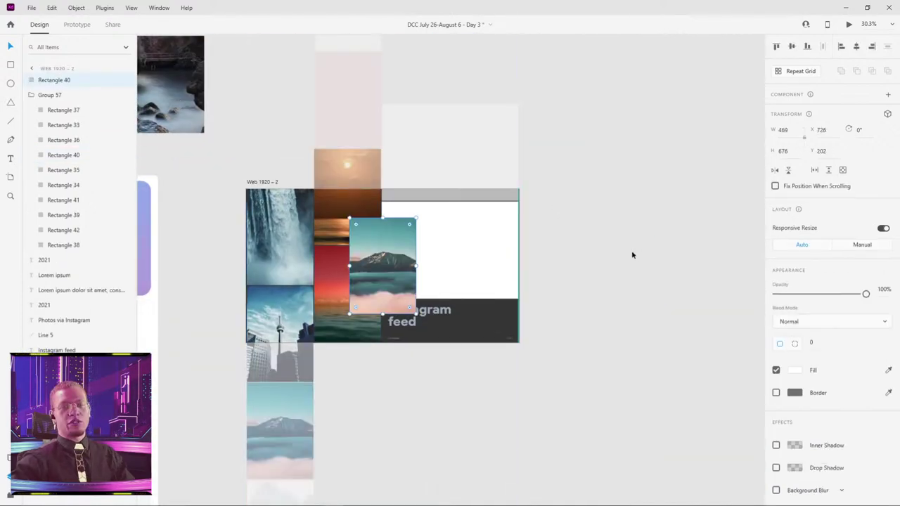
key(ctrl+z)
- Compare the first column's photos with the supplied photo grid to see which ones are already used
scroll(408, 157, left, 10)
scroll(408, 157, up, 2)
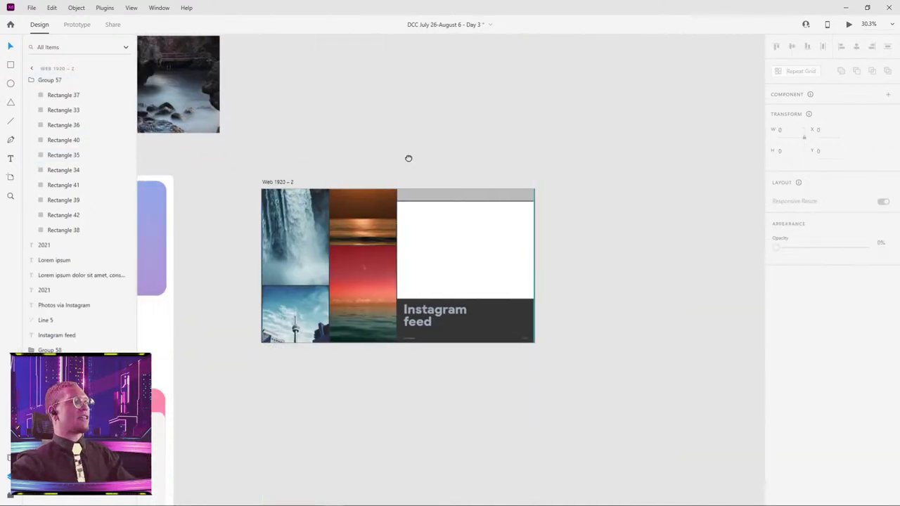
scroll(435, 168, up, 3)
scroll(435, 168, left, 4)
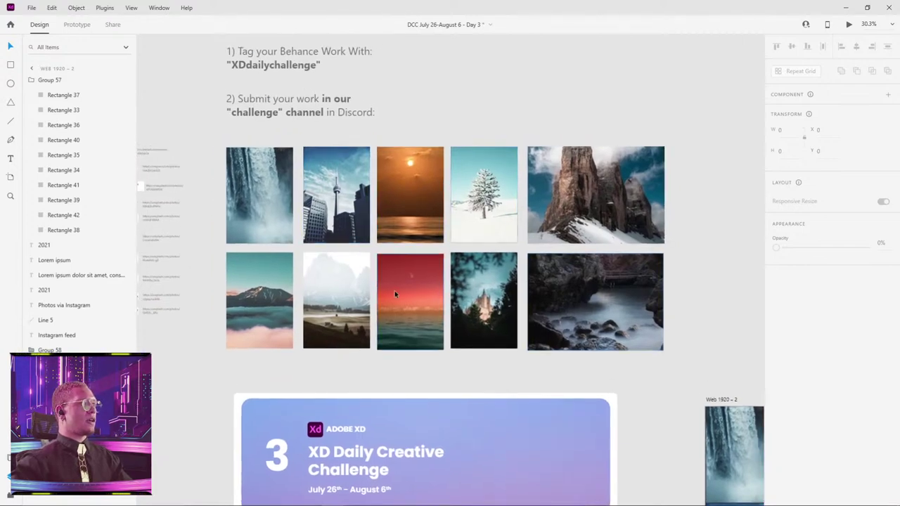
click(509, 298)
scroll(644, 299, down, 4)
scroll(645, 299, right, 4)
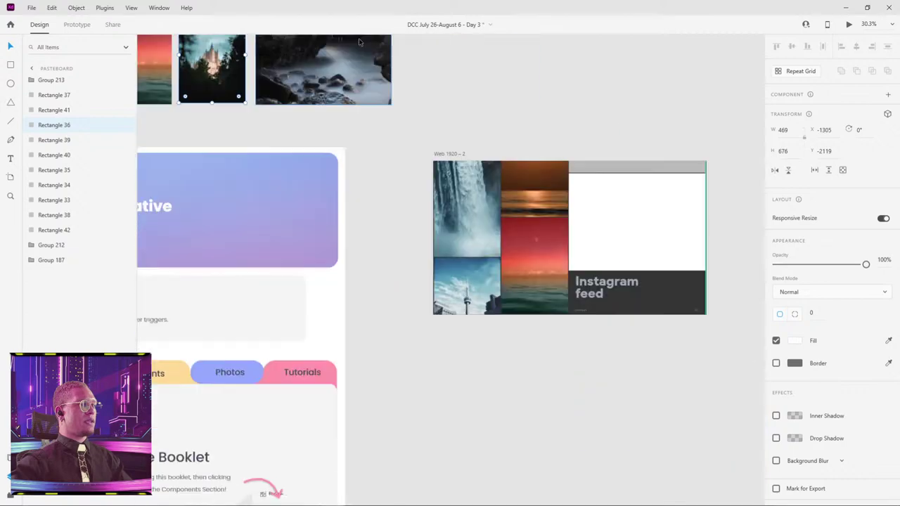
click(464, 282)
scroll(453, 96, down, 5)
scroll(454, 97, right, 1)
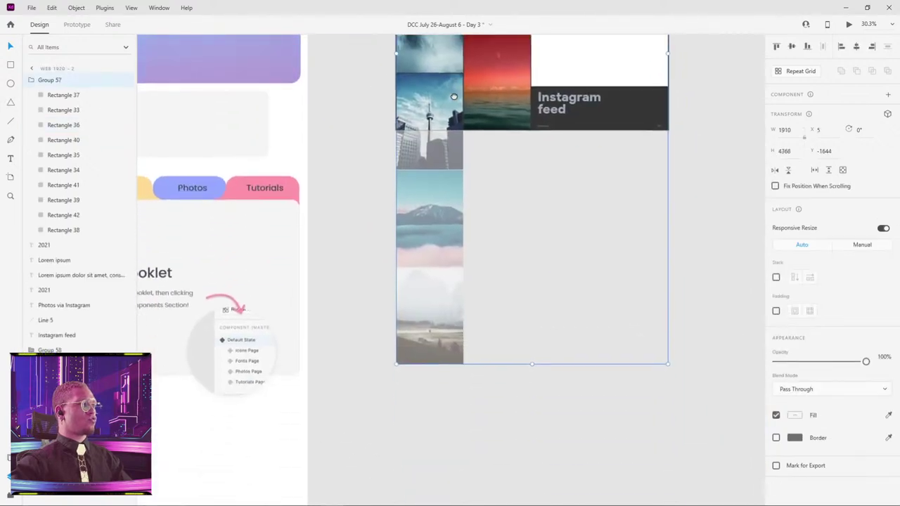
scroll(454, 96, up, 2)
scroll(453, 97, left, 1)
scroll(496, 345, up, 3)
scroll(497, 345, left, 3)
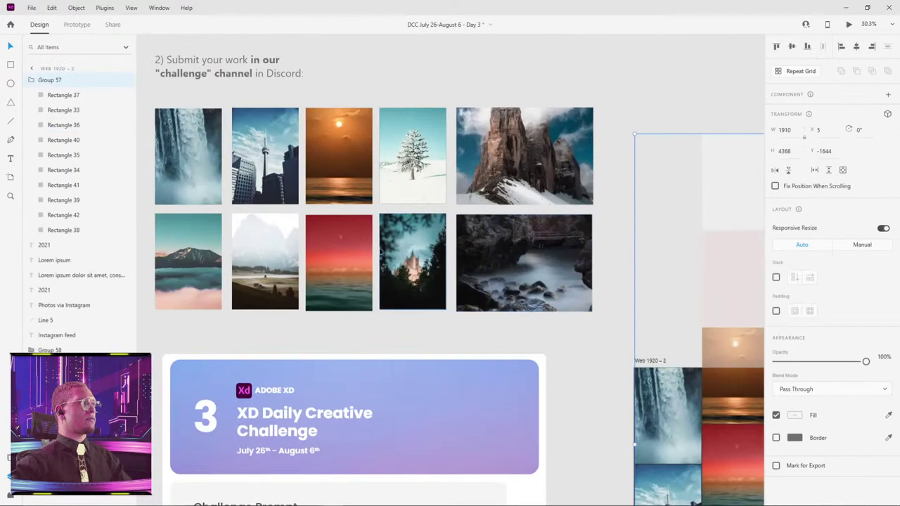
scroll(255, 225, down, 2)
scroll(256, 225, left, 2)
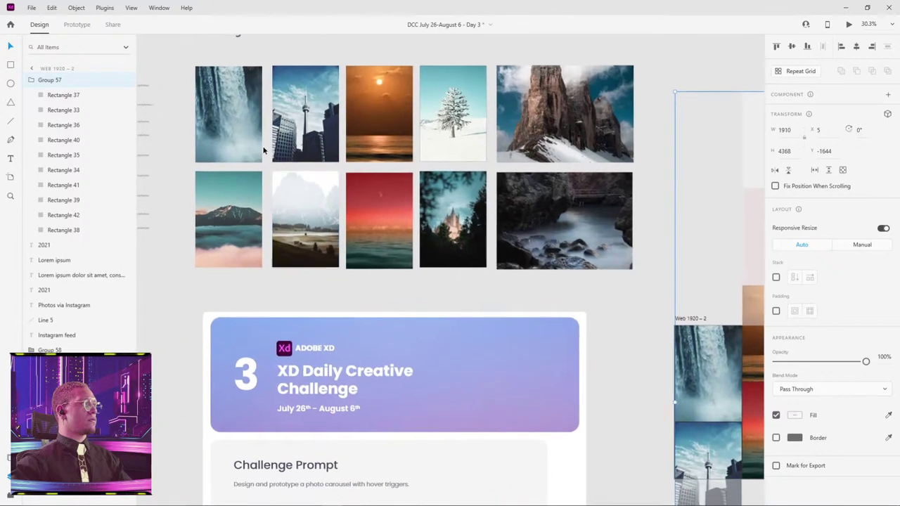
scroll(377, 203, up, 5)
scroll(377, 204, left, 8)
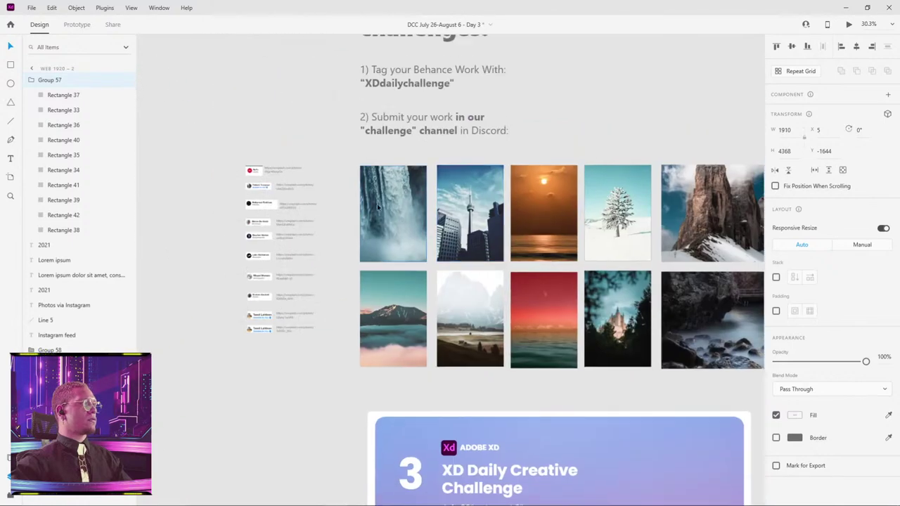
- Set the supplied waterfall, city tower, castle and foggy valley photos aside in a row above the photo grid
click(376, 204)
shift+click(469, 211)
drag(470, 211, 712, 79)
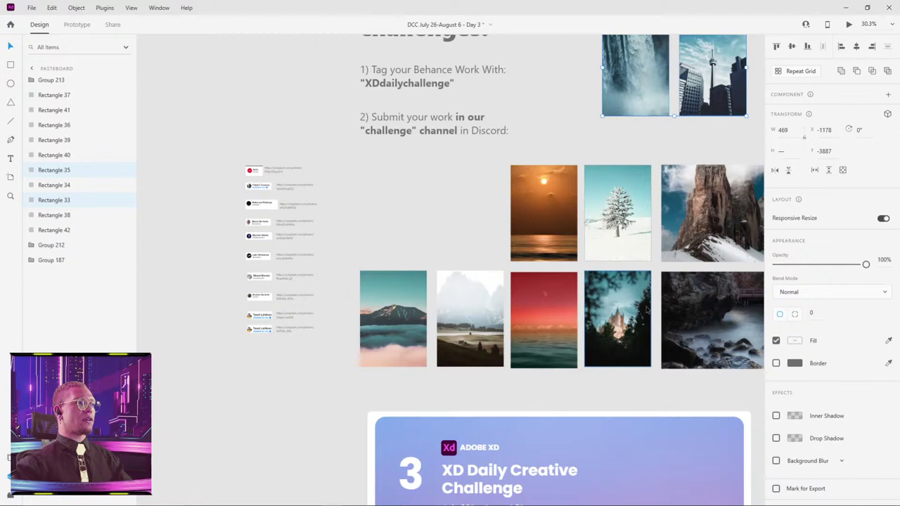
scroll(647, 309, up, 2)
scroll(647, 309, right, 4)
drag(527, 356, 708, 91)
drag(373, 359, 654, 87)
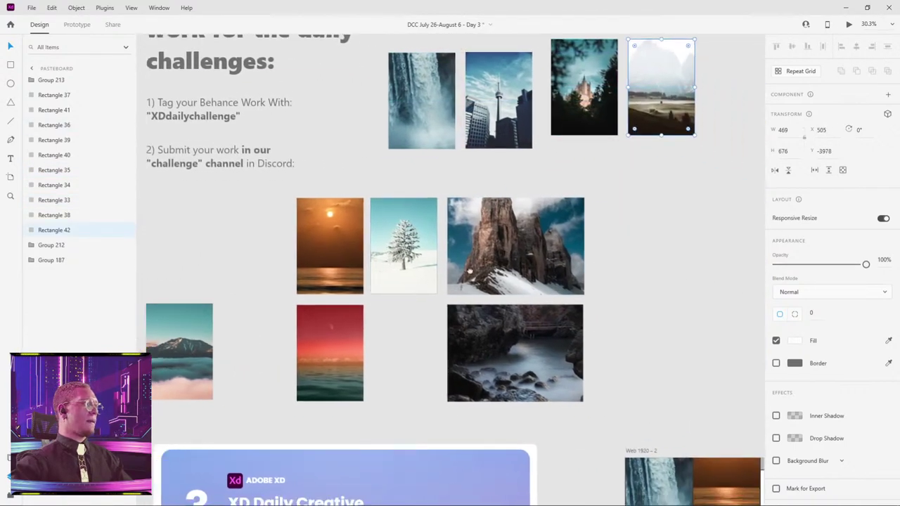
- Check whether the supplied mountain-above-clouds photo already appears in the first column, and which supplied photos remain available for it
scroll(313, 286, left, 4)
scroll(313, 286, down, 2)
click(318, 286)
scroll(321, 286, right, 7)
scroll(318, 416, up, 3)
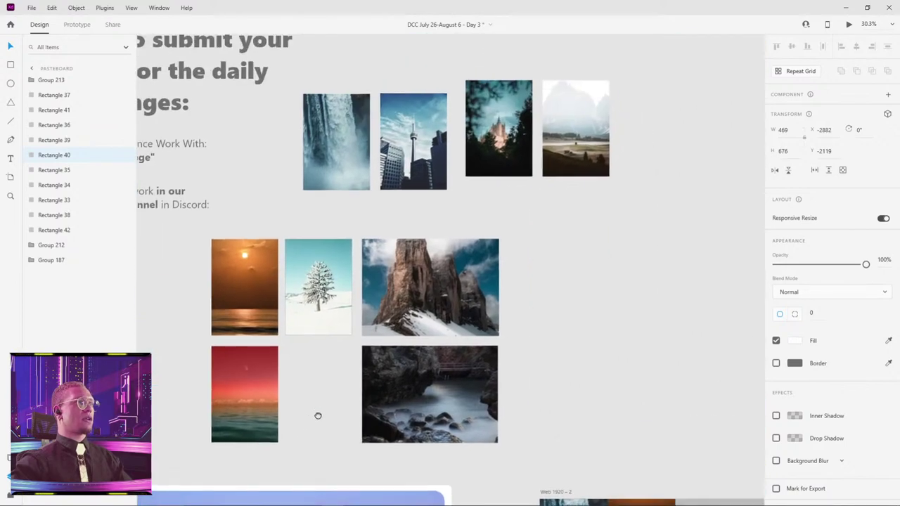
scroll(318, 416, down, 5)
scroll(318, 416, left, 2)
click(629, 349)
scroll(598, 338, down, 2)
scroll(598, 338, right, 2)
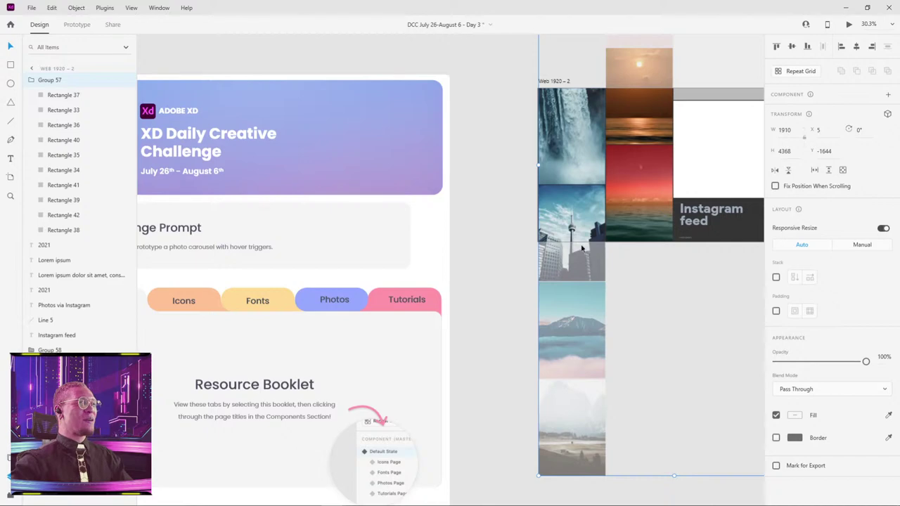
scroll(583, 248, up, 5)
scroll(538, 152, left, 2)
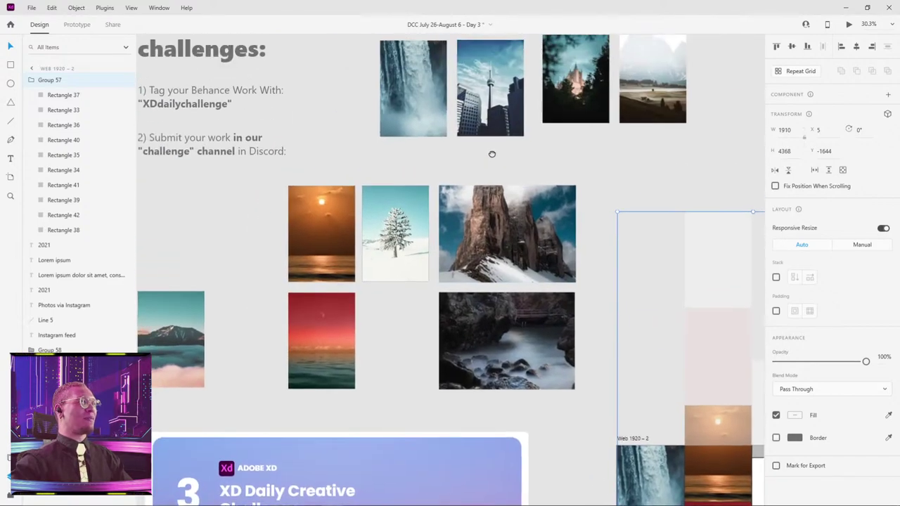
scroll(610, 245, down, 5)
scroll(609, 245, right, 2)
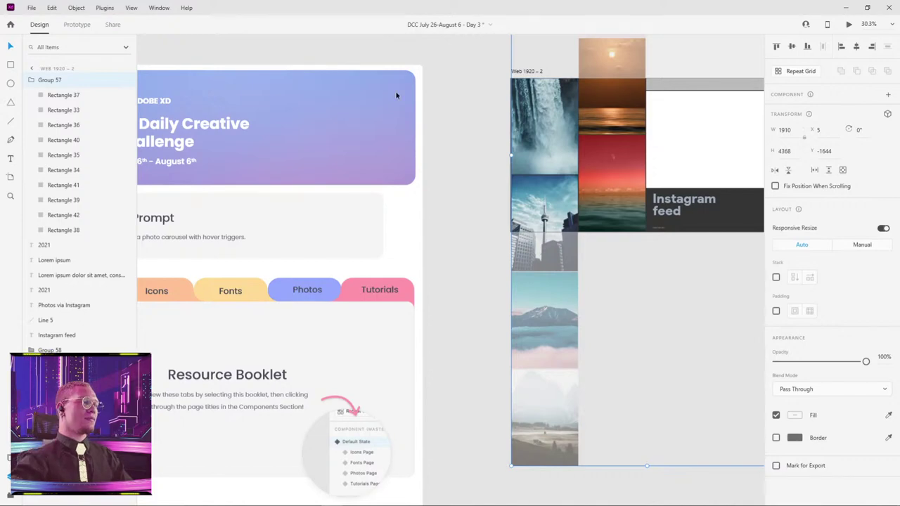
scroll(524, 170, up, 5)
scroll(524, 170, left, 2)
scroll(524, 169, up, 5)
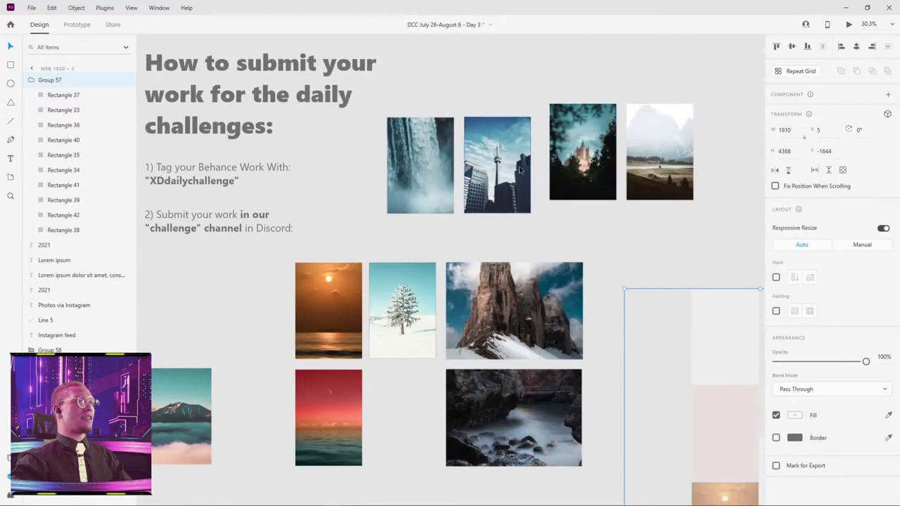
- Replace the mountain-above-clouds photo in the first column's Rectangle 33 with the supplied castle photo
click(573, 169)
scroll(573, 169, down, 5)
scroll(574, 168, right, 2)
scroll(539, 305, down, 5)
scroll(539, 305, right, 2)
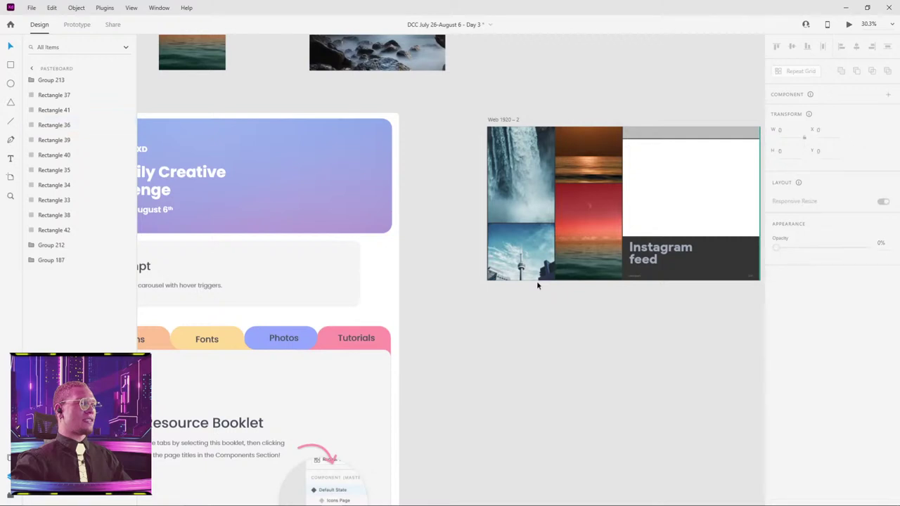
click(542, 358)
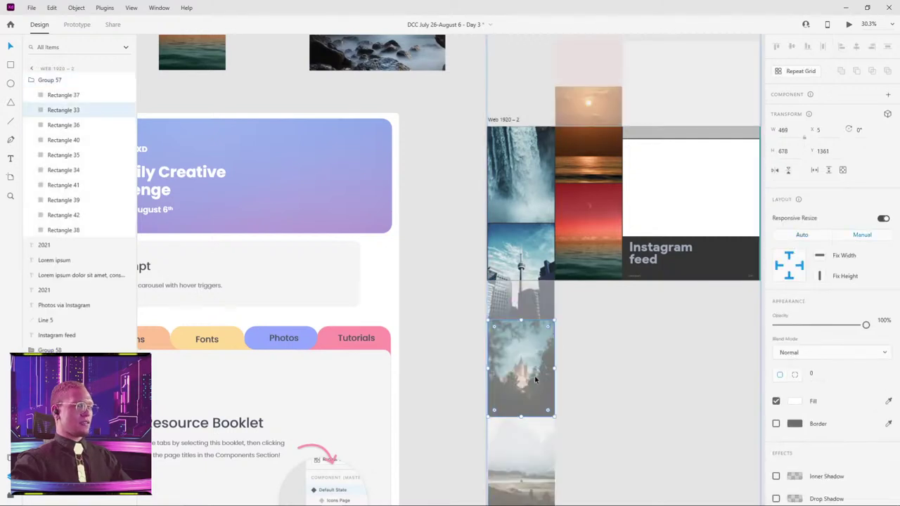
click(417, 142)
- Fill the second column's pink placeholder, Rectangle 36, with the supplied mountain-above-clouds photo
scroll(417, 142, up, 5)
scroll(417, 142, left, 2)
scroll(546, 227, up, 5)
scroll(546, 227, left, 2)
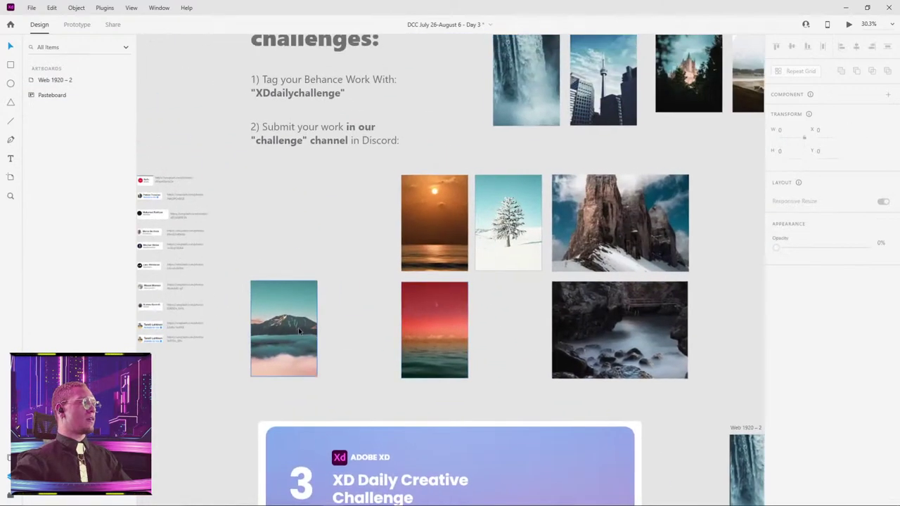
click(299, 328)
scroll(465, 240, down, 5)
scroll(465, 240, right, 3)
scroll(466, 240, down, 5)
scroll(466, 240, right, 2)
click(513, 101)
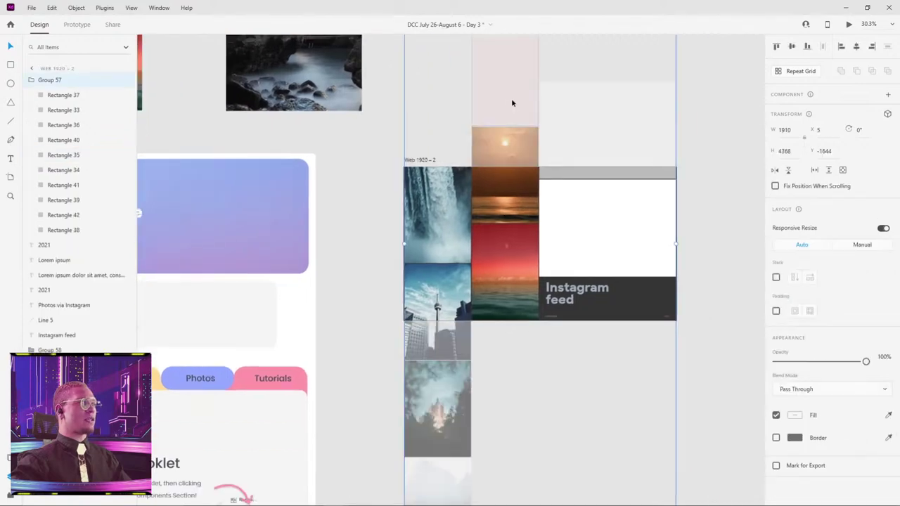
scroll(509, 215, up, 8)
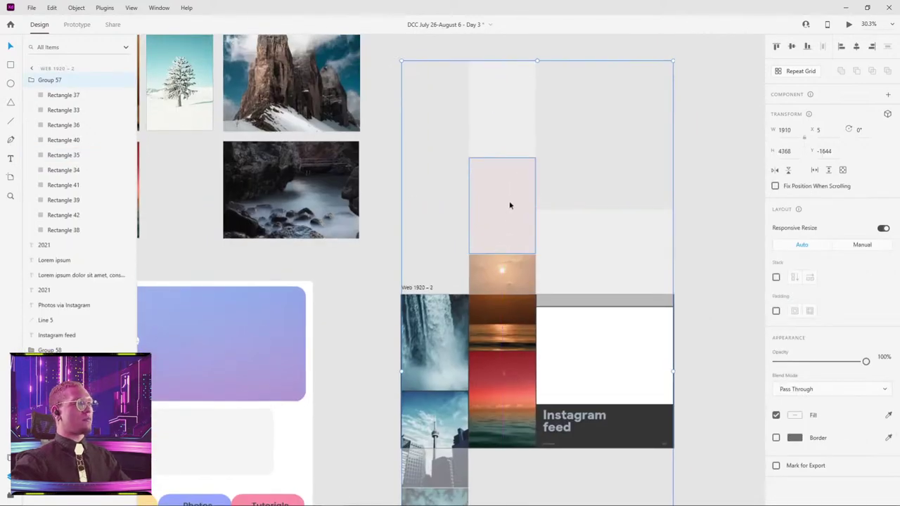
double_click(510, 206)
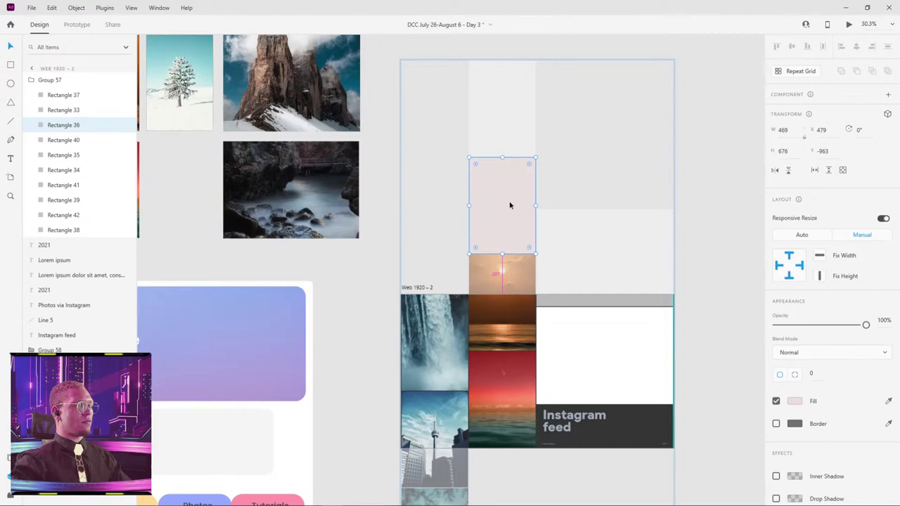
key(ctrl+v)
click(583, 211)
- Fill the second column's uppermost placeholder, Rectangle 39, with the supplied snowy tree photo
scroll(583, 211, up, 4)
scroll(551, 277, left, 6)
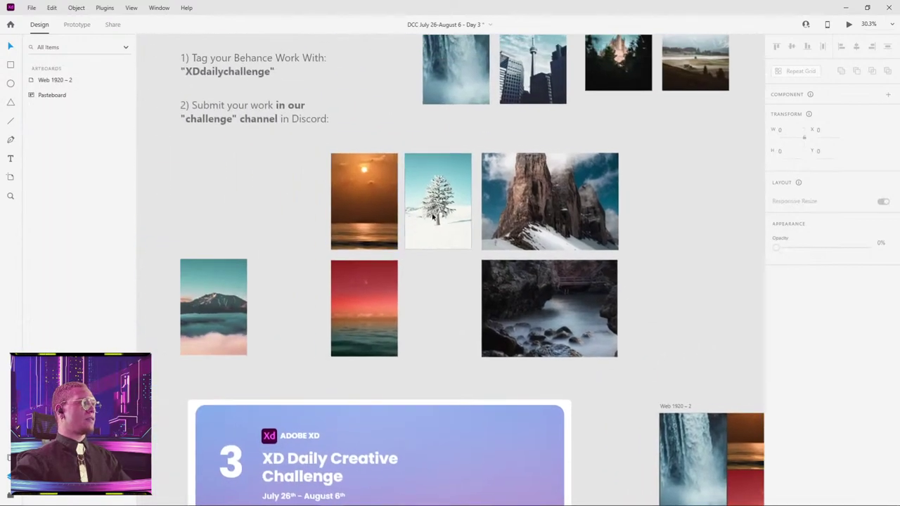
click(434, 217)
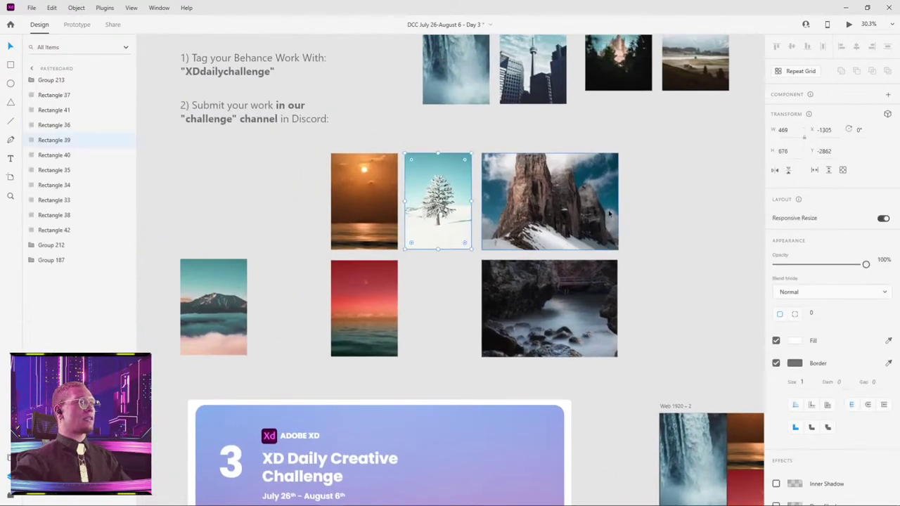
scroll(434, 216, right, 5)
scroll(598, 346, down, 3)
click(598, 346)
double_click(615, 145)
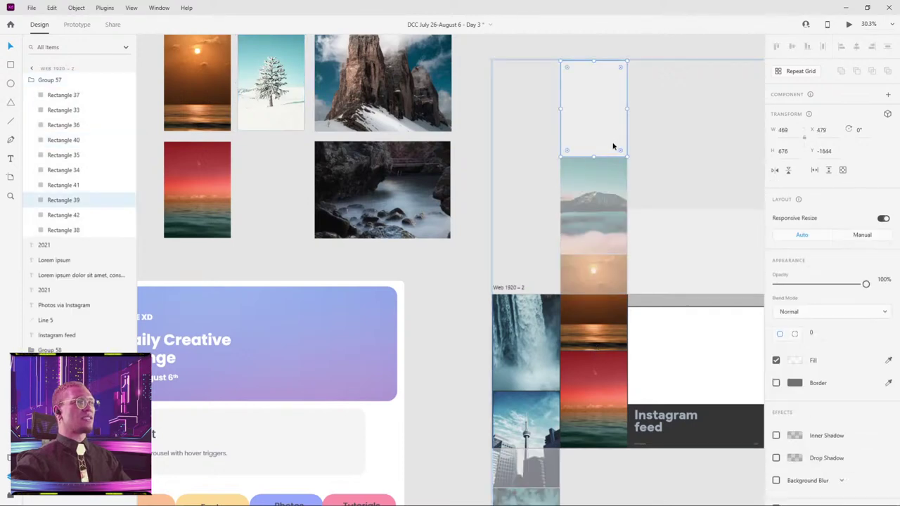
key(ctrl+v)
scroll(499, 140, right, 3)
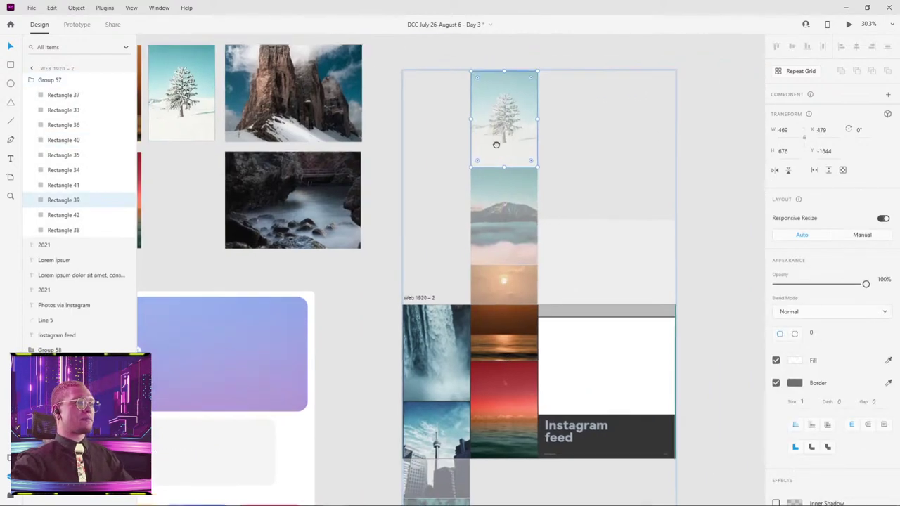
click(703, 127)
- Fill the third column's white placeholder above the Instagram feed title with the supplied rocky peaks photo
scroll(704, 126, right, 3)
scroll(704, 126, up, 1)
scroll(541, 225, left, 4)
scroll(541, 225, up, 1)
click(392, 176)
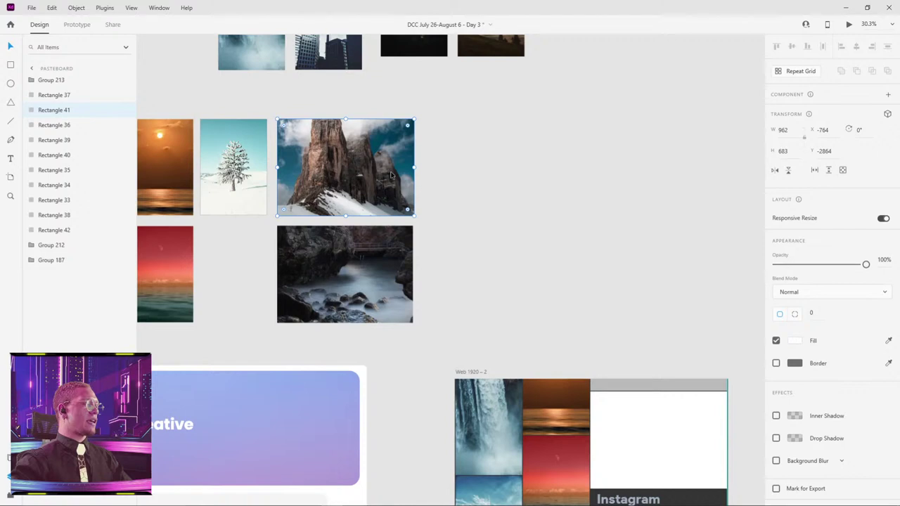
scroll(450, 297, down, 2)
scroll(450, 298, left, 2)
scroll(490, 243, up, 1)
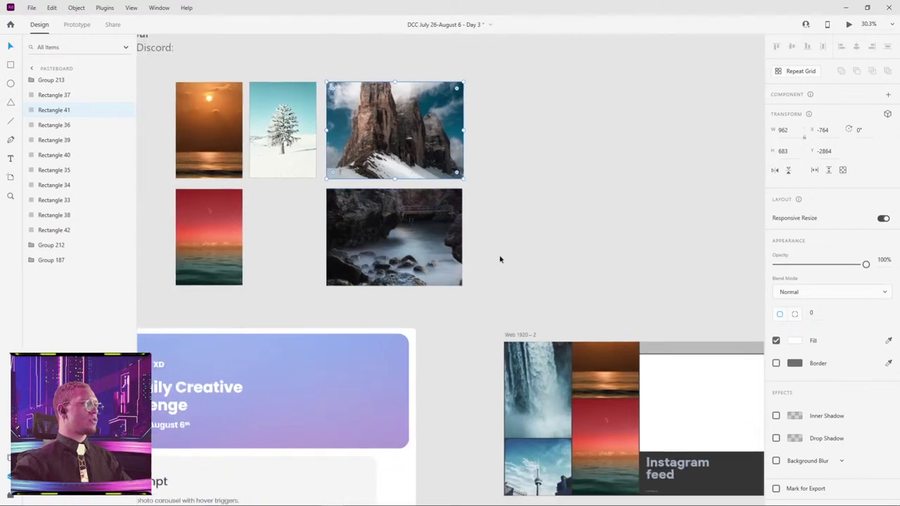
scroll(471, 195, right, 6)
scroll(436, 183, down, 2)
double_click(480, 309)
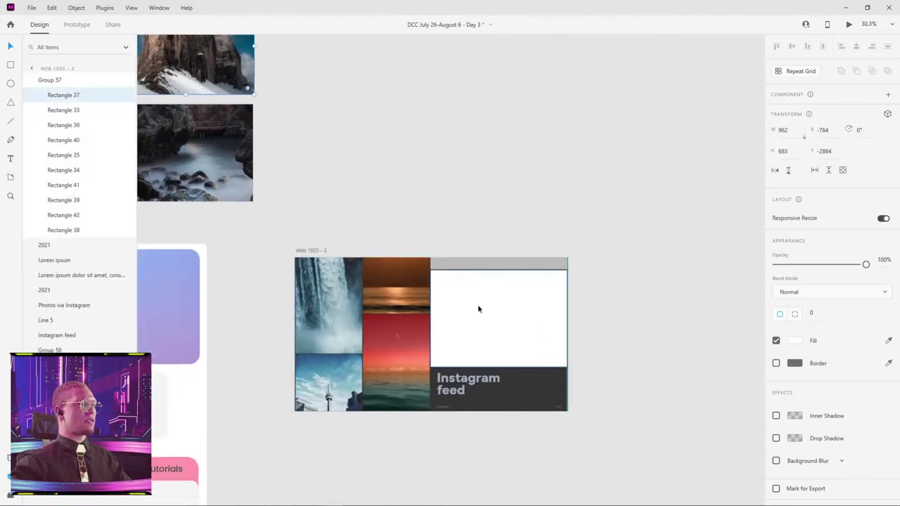
key(ctrl+v)
key(Escape)
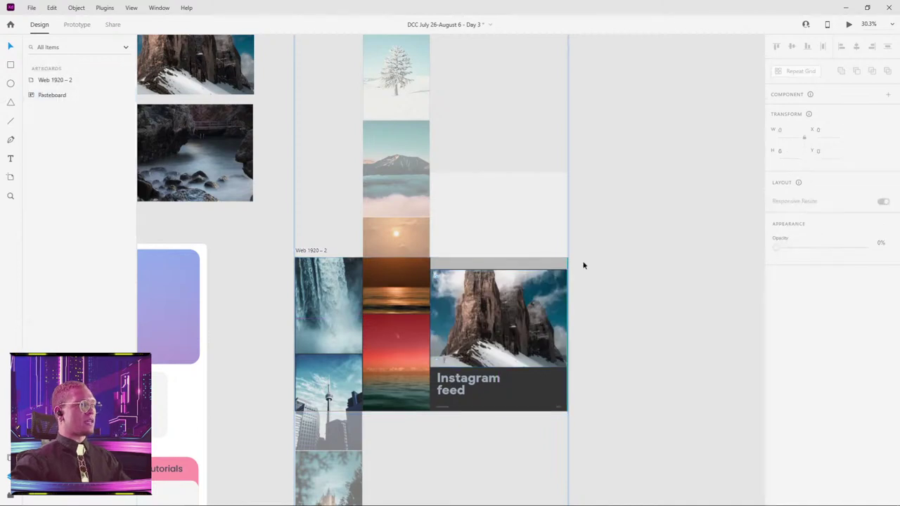
- Fill the third column's gray placeholder directly above the rocky peaks with the supplied rocky river photo
click(234, 167)
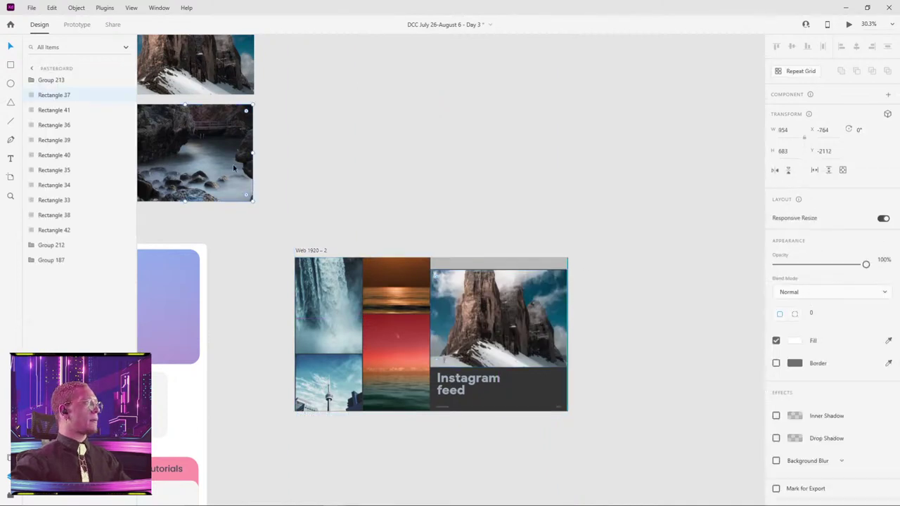
double_click(528, 262)
click(655, 289)
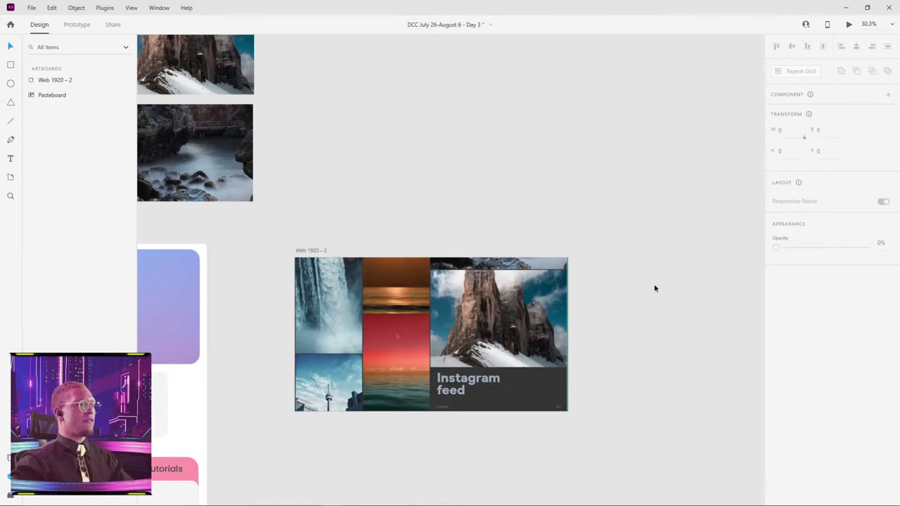
- Duplicate the Web 1920 – 2 artboard and place the copy directly beside the original
drag(550, 219, 524, 149)
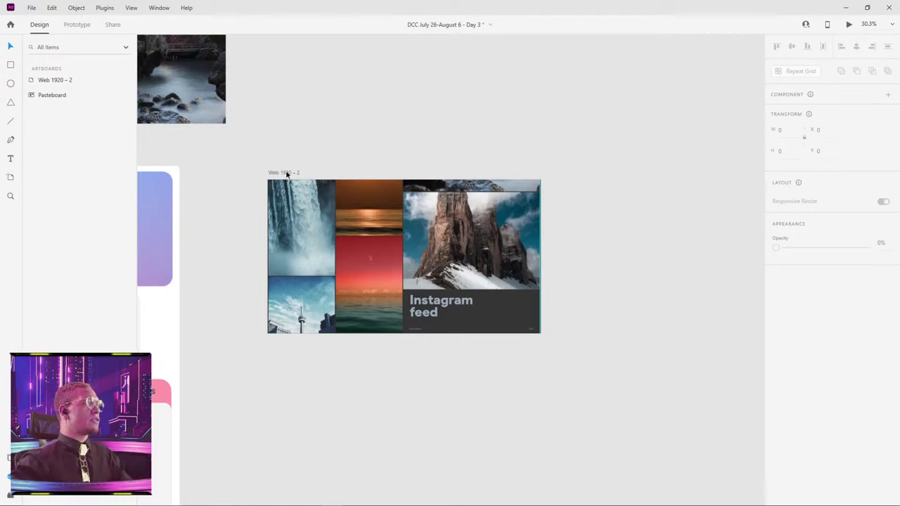
drag(280, 174, 569, 169)
drag(671, 136, 614, 128)
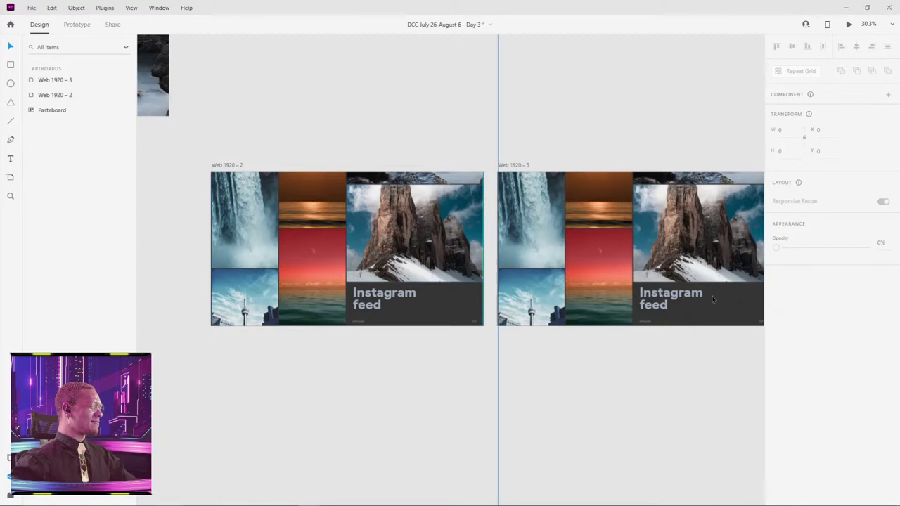
scroll(685, 345, right, 1)
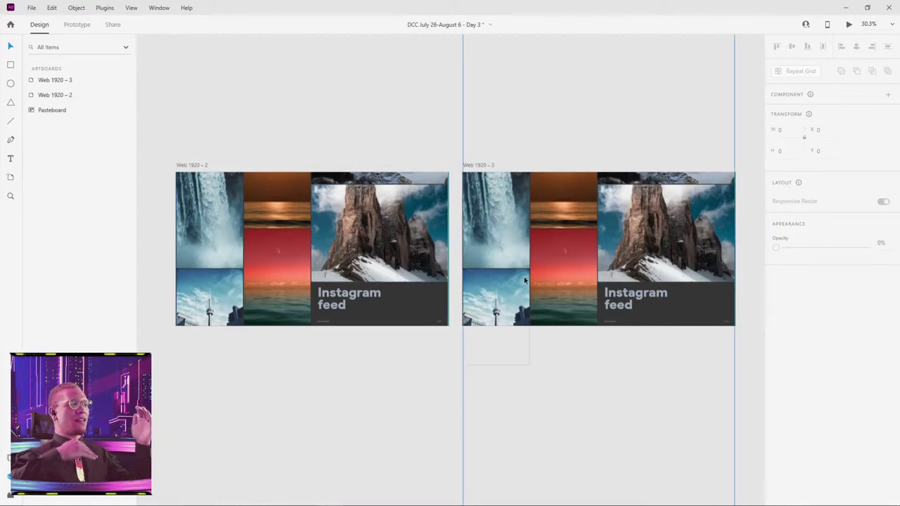
- Switch to the All Files In One document and preview its carousel prototype starting from the Web 1920 – 2 artboard
key(alt+Tab)
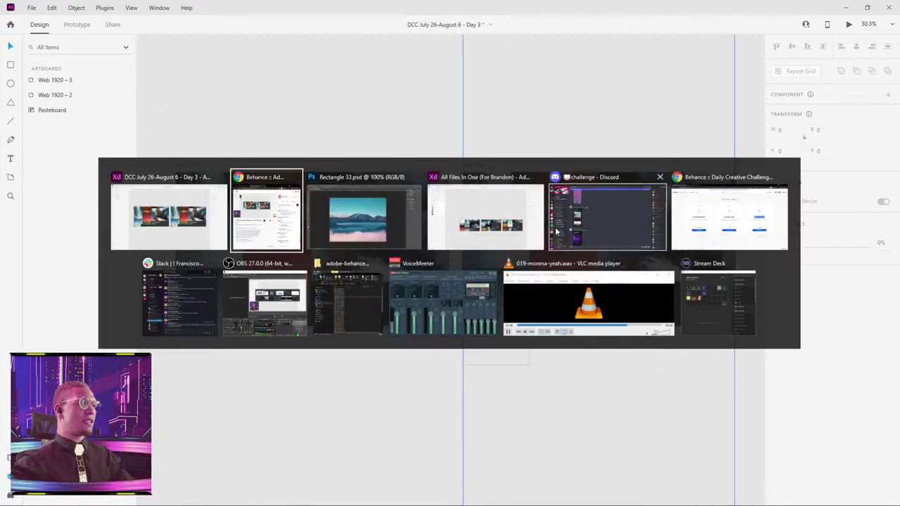
click(504, 223)
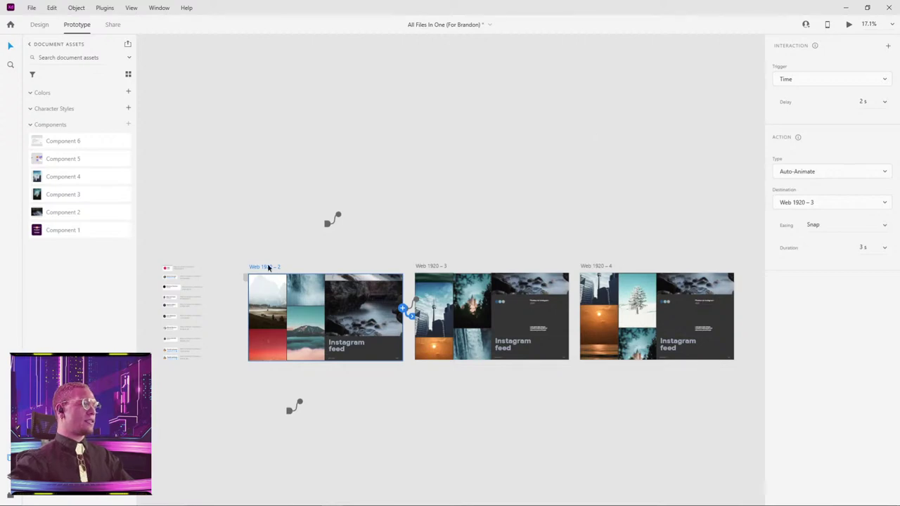
drag(268, 267, 266, 267)
click(849, 26)
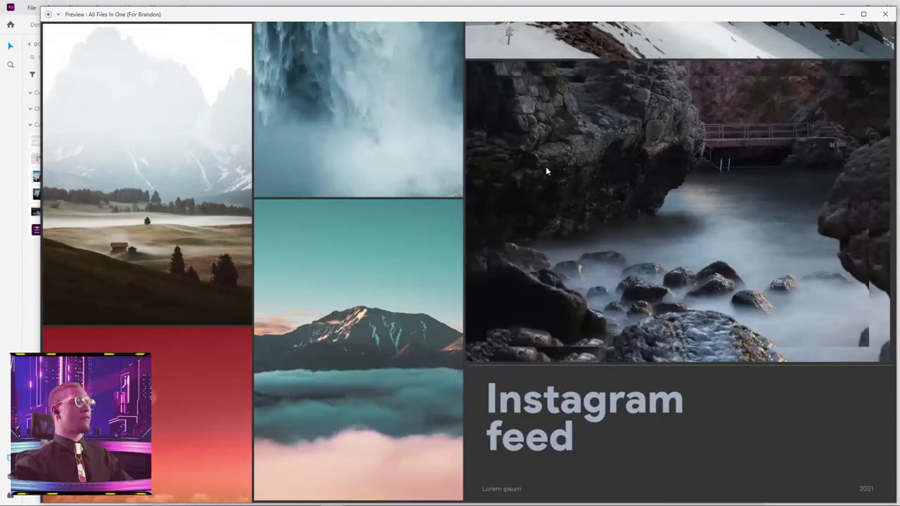
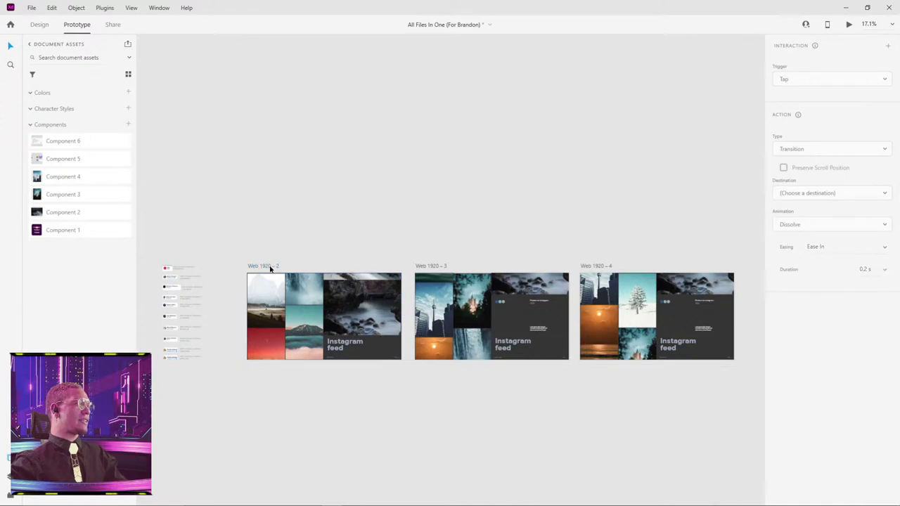
click(402, 309)
key(ctrl+Return)
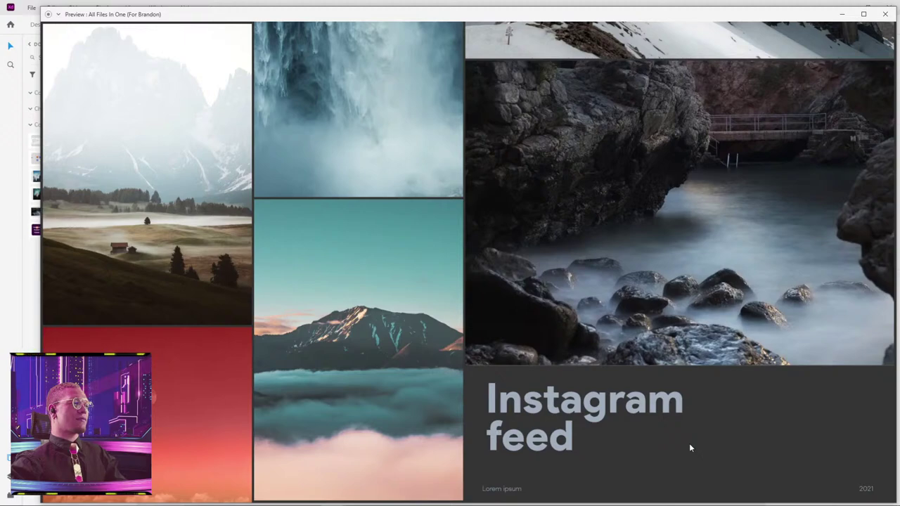
key(Escape)
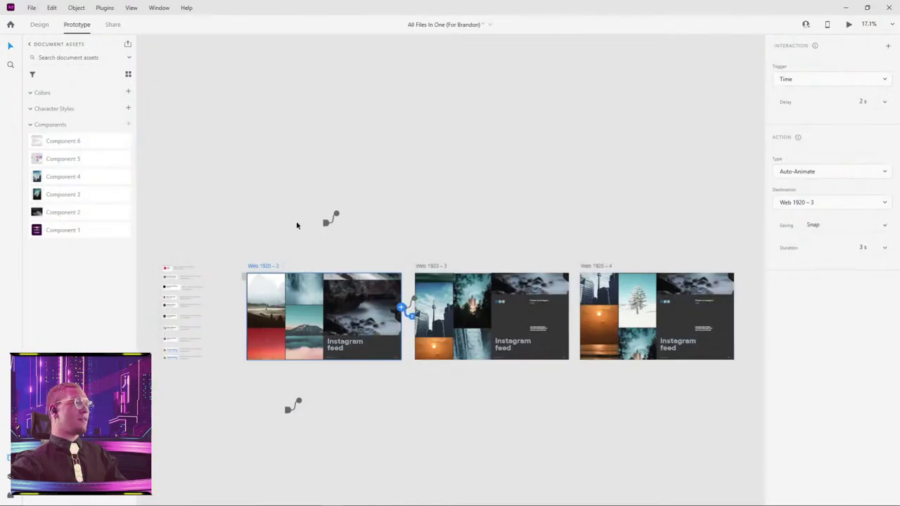
- Replay the reference carousel's preview from the Web 1920 – 2 artboard and close the preview window
click(261, 267)
click(260, 268)
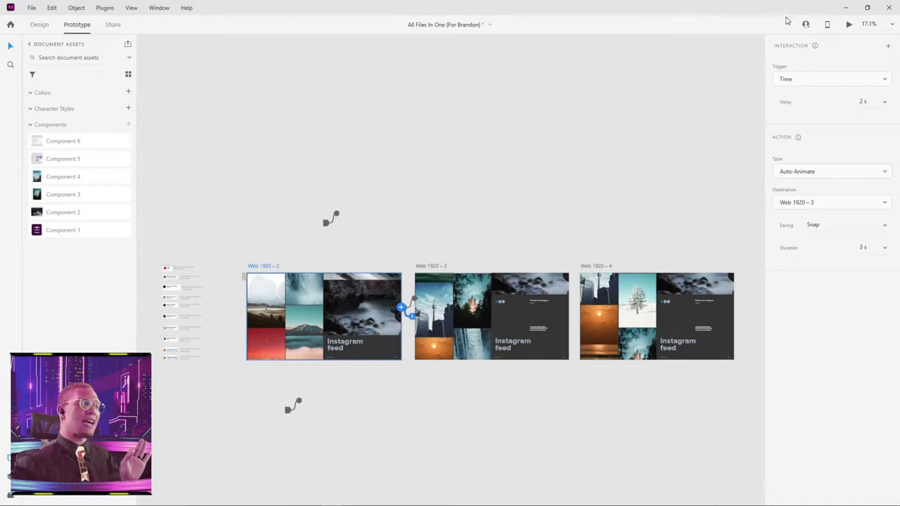
click(850, 24)
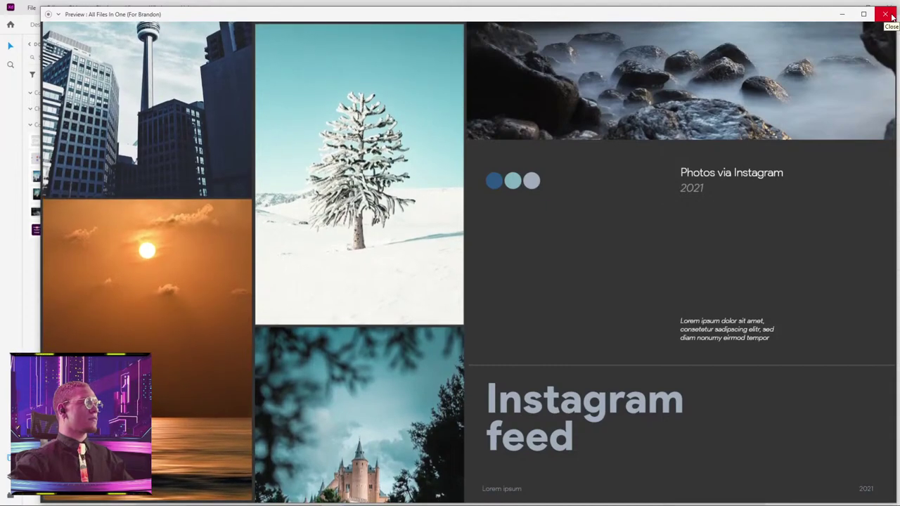
click(890, 15)
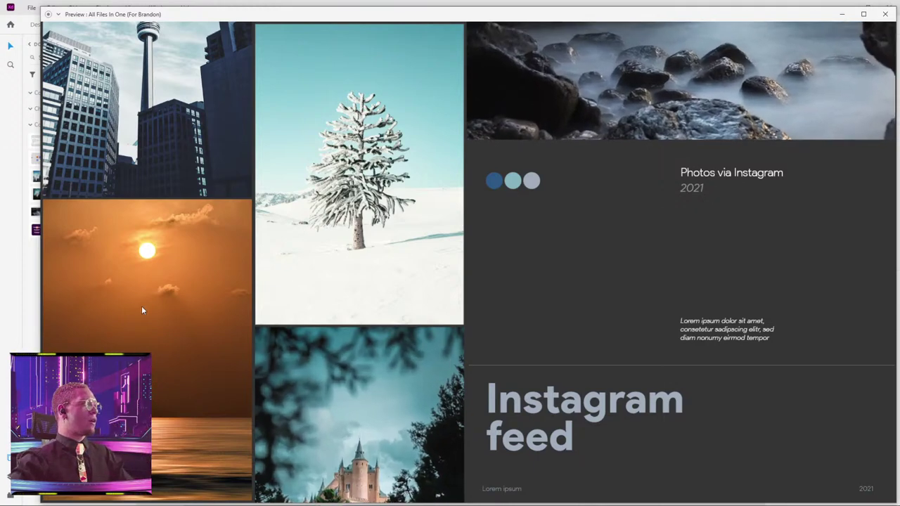
click(885, 14)
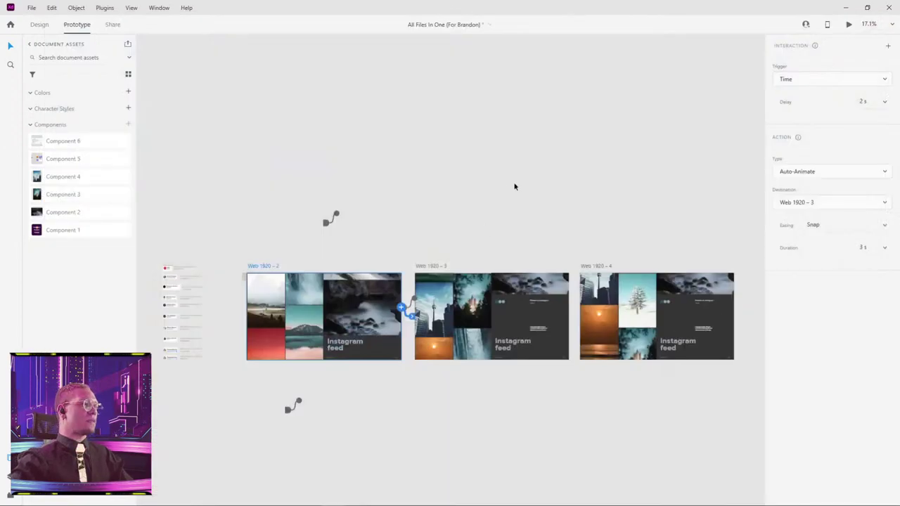
- Return to the Day 3 document and, in prototyping mode, move the Web 1920 – 2 artboard slightly farther from Web 1920 – 3
drag(514, 185, 474, 107)
key(alt+Tab)
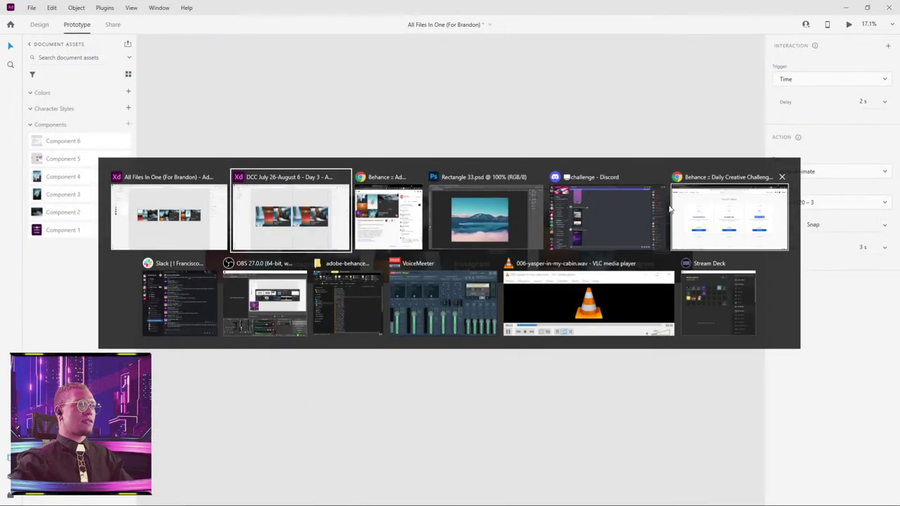
click(176, 215)
key(alt+Tab)
click(303, 226)
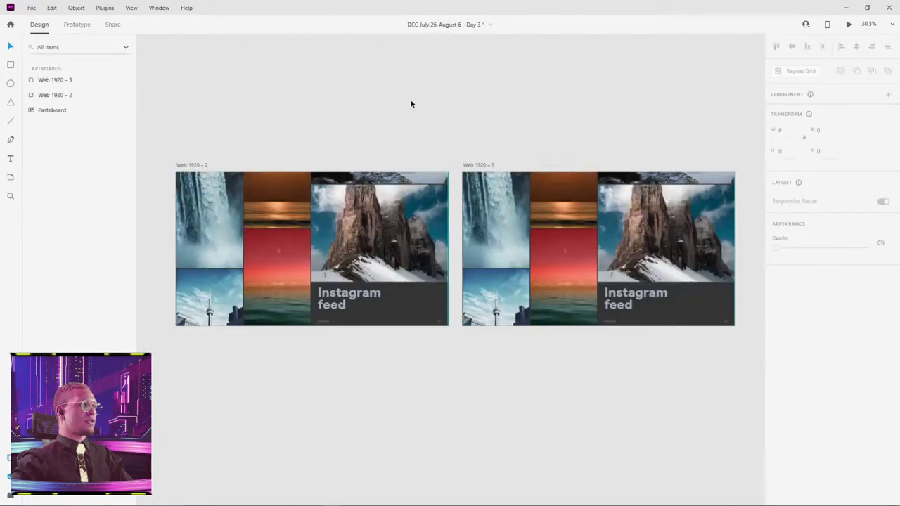
drag(412, 103, 471, 136)
click(291, 162)
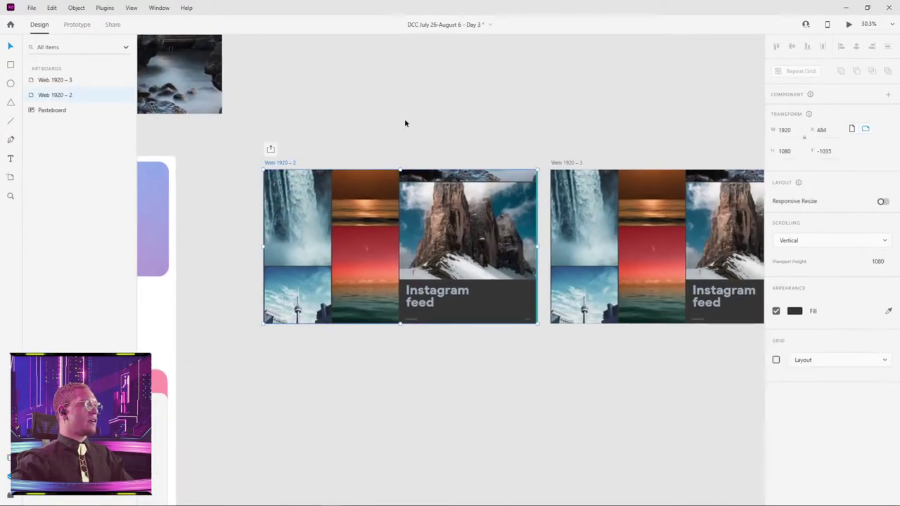
click(74, 26)
scroll(422, 211, right, 2)
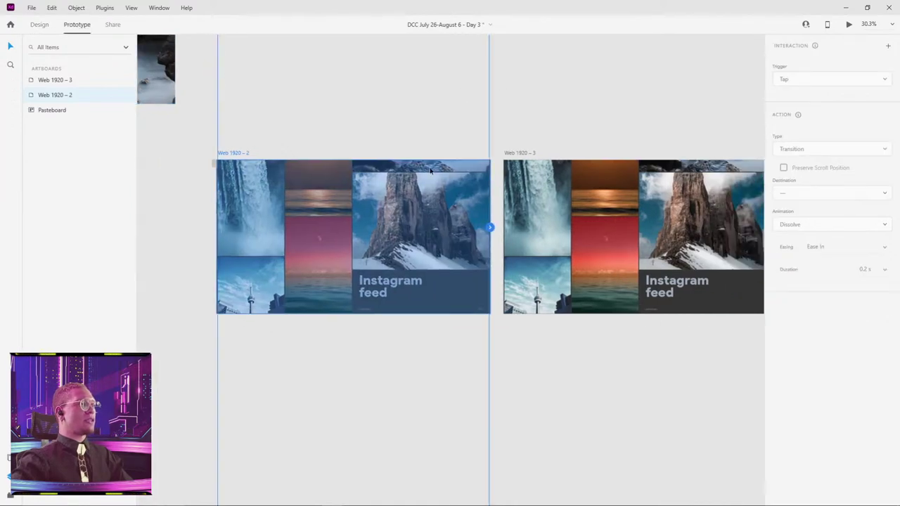
mouse_move(233, 152)
mouse_down()
mouse_move(234, 132)
mouse_move(215, 144)
mouse_move(215, 156)
mouse_up()
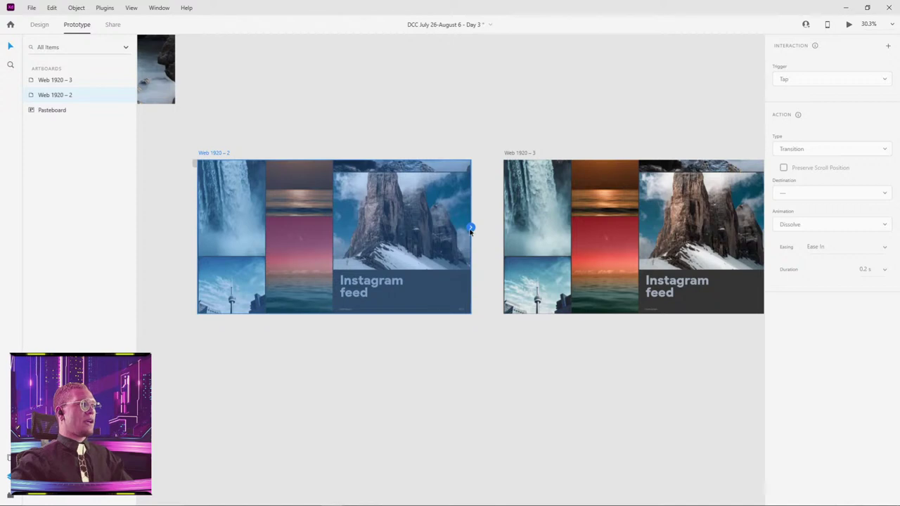
- Wire the Web 1920 – 2 artboard to the Web 1920 – 3 artboard
drag(470, 229, 501, 236)
click(608, 142)
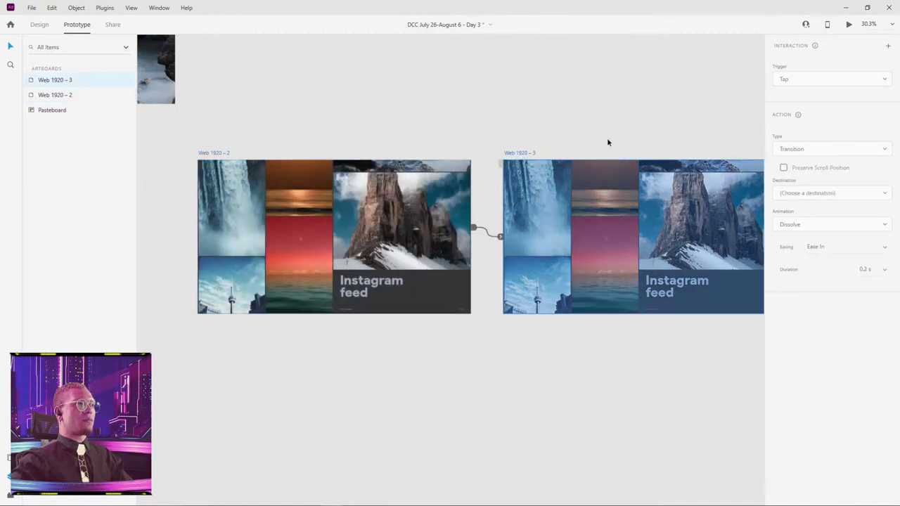
click(502, 185)
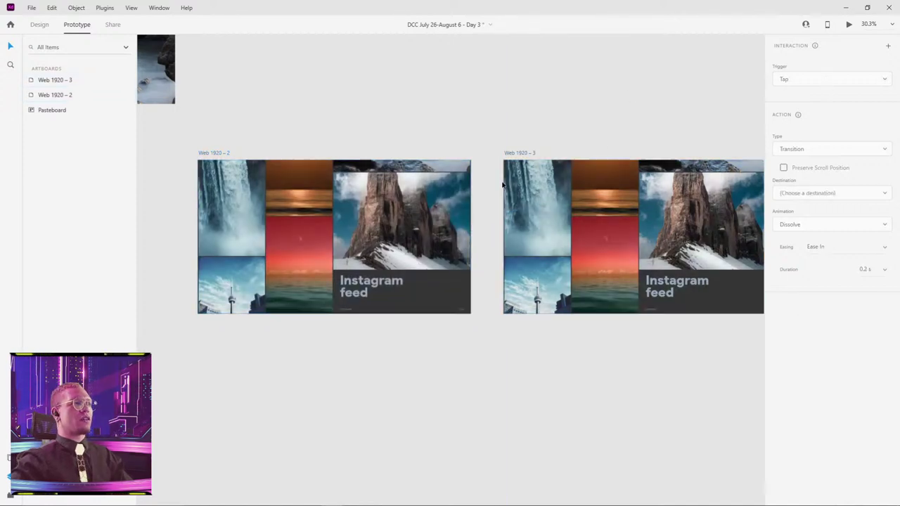
- Configure the Web 1920 – 2 interaction with a Time trigger, Auto-Animate action and Snap easing
click(215, 152)
click(823, 81)
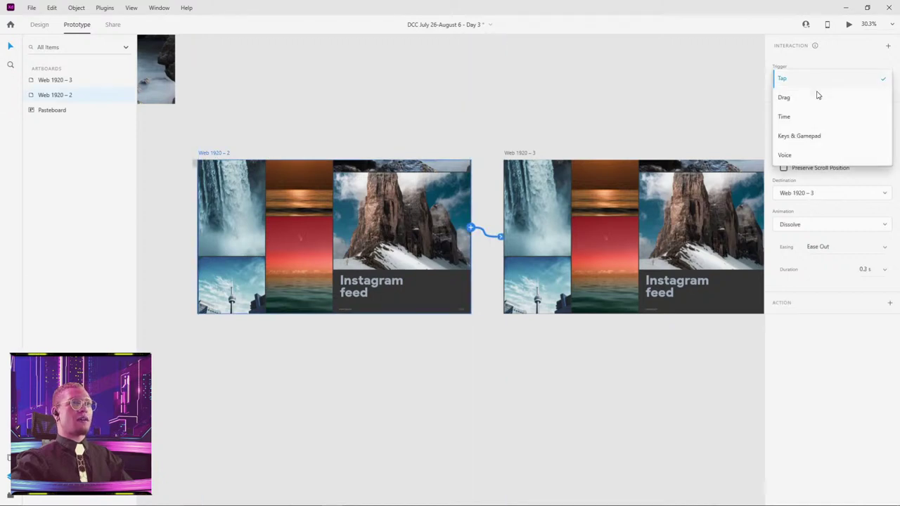
click(807, 118)
click(844, 172)
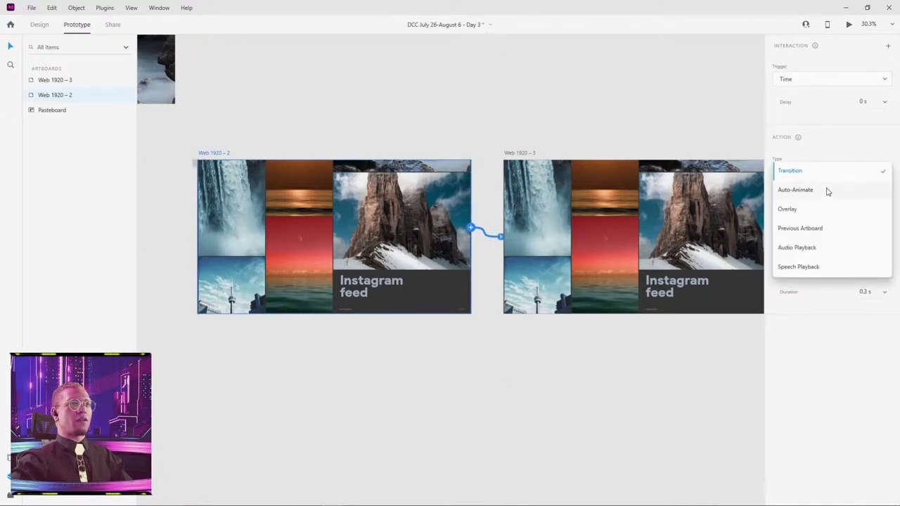
click(828, 190)
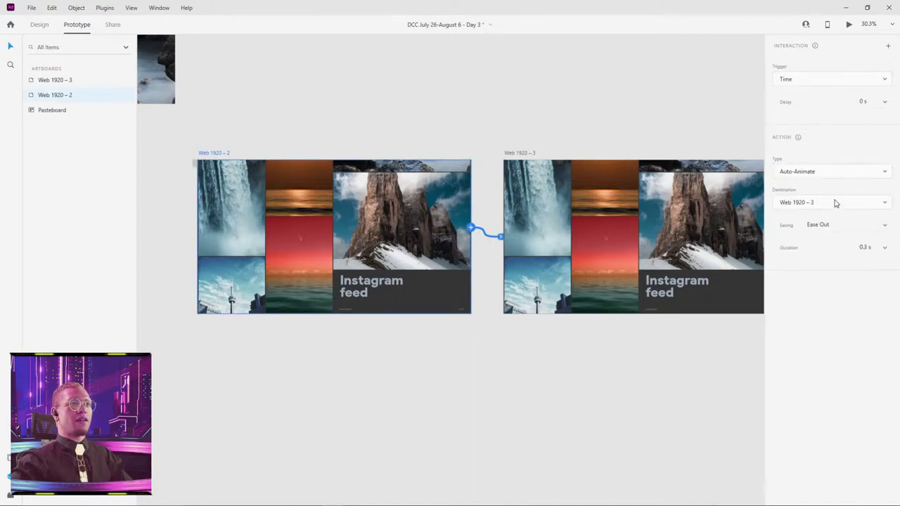
click(885, 225)
click(849, 282)
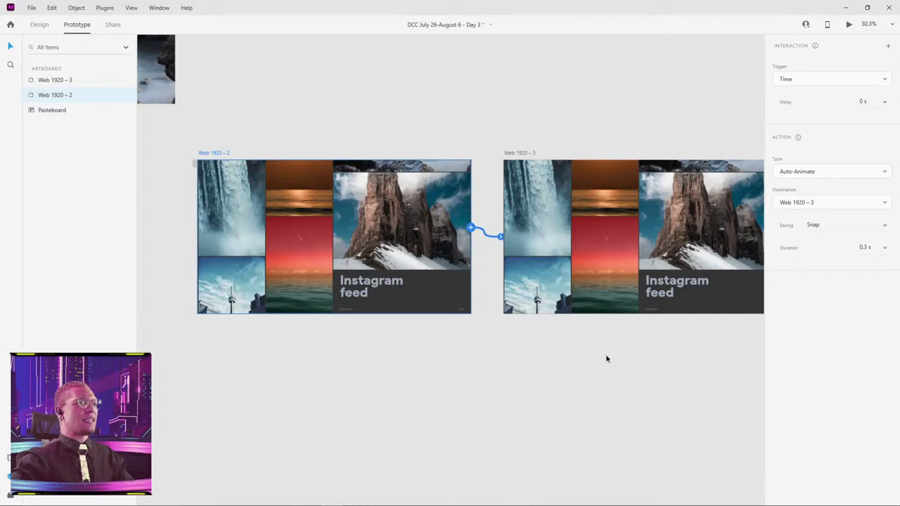
- Move the four first-column photos on Web 1920 – 3 straight up until the misty mountain photo's lower edge meets the artboard's bottom
click(606, 354)
drag(663, 372, 593, 385)
double_click(452, 234)
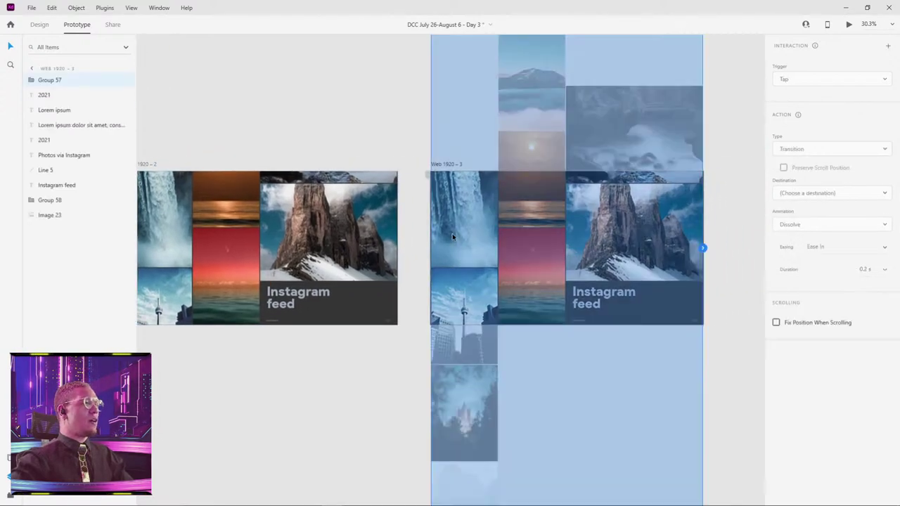
click(39, 24)
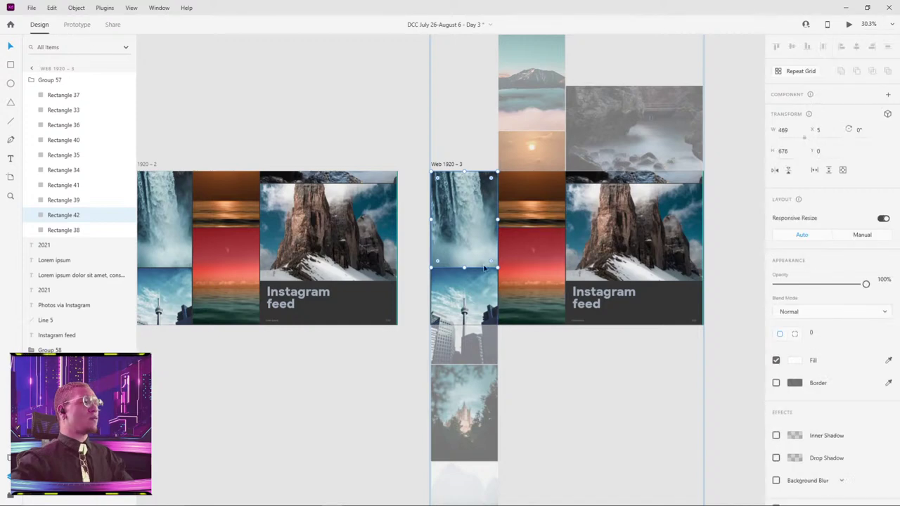
shift+click(465, 327)
shift+click(468, 383)
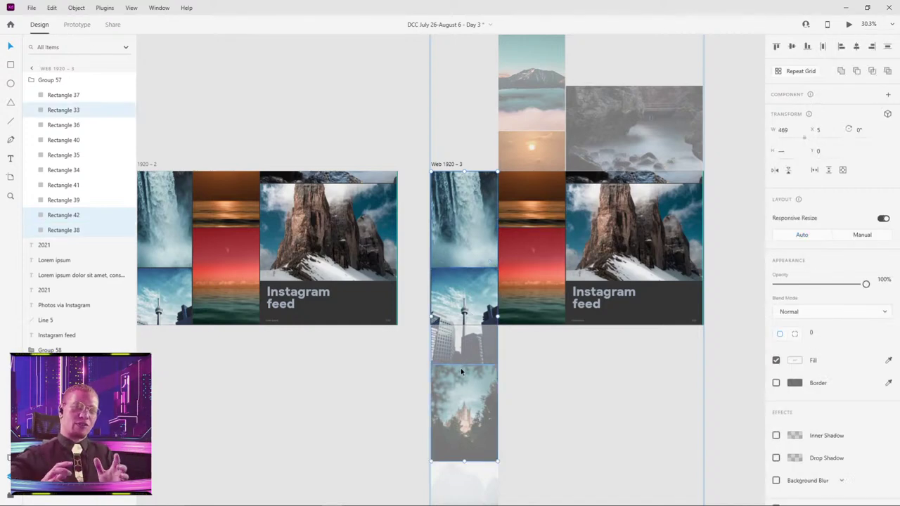
scroll(326, 145, left, 3)
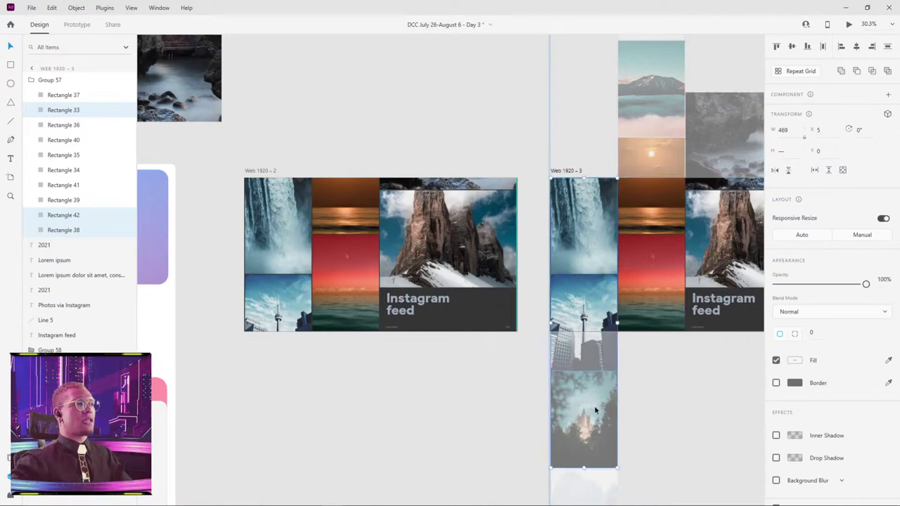
drag(590, 414, 598, 273)
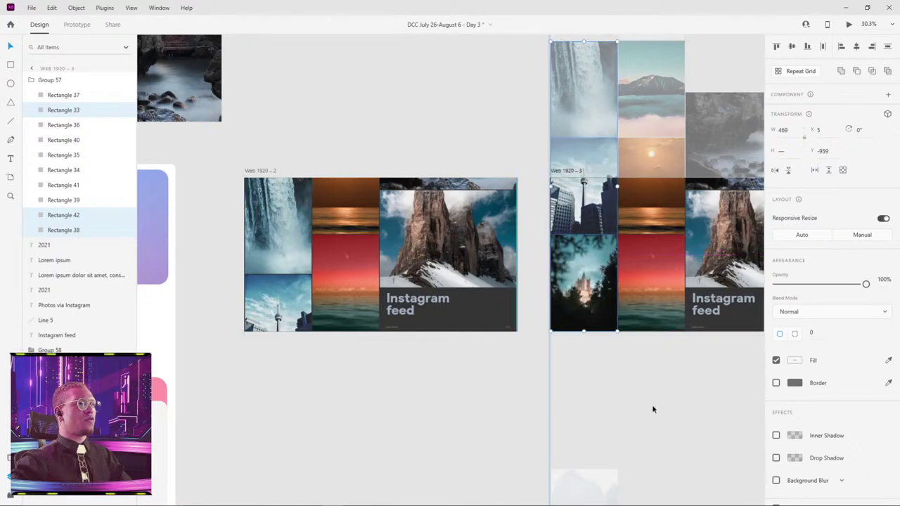
key(ctrl+z)
scroll(549, 368, down, 2)
drag(546, 368, 548, 116)
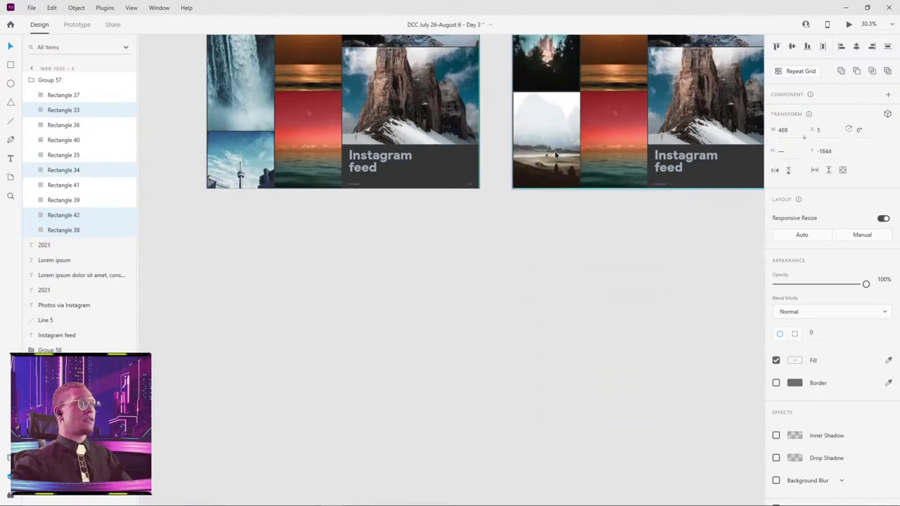
- Move the second column's photos on Web 1920 – 3 straight down until the snowy tree photo starts at the artboard's top edge
scroll(550, 284, up, 1)
scroll(550, 284, up, 3)
scroll(550, 284, right, 2)
click(525, 244)
shift+click(515, 146)
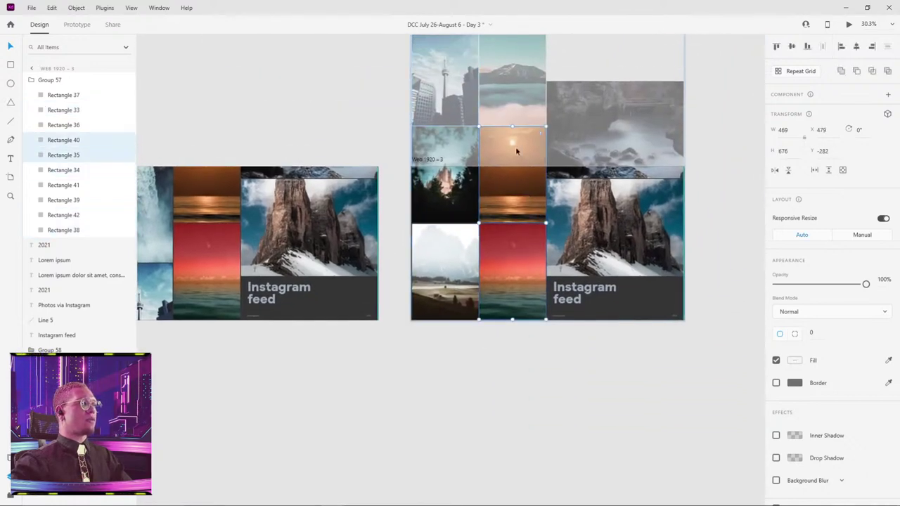
shift+click(521, 81)
scroll(522, 81, up, 4)
shift+click(514, 131)
drag(514, 131, 496, 340)
click(506, 261)
- Move the rocky river and rocky peaks photos on Web 1920 – 3 up to uncover the Photos via Instagram block, following the reference document
scroll(505, 261, down, 3)
scroll(505, 261, right, 2)
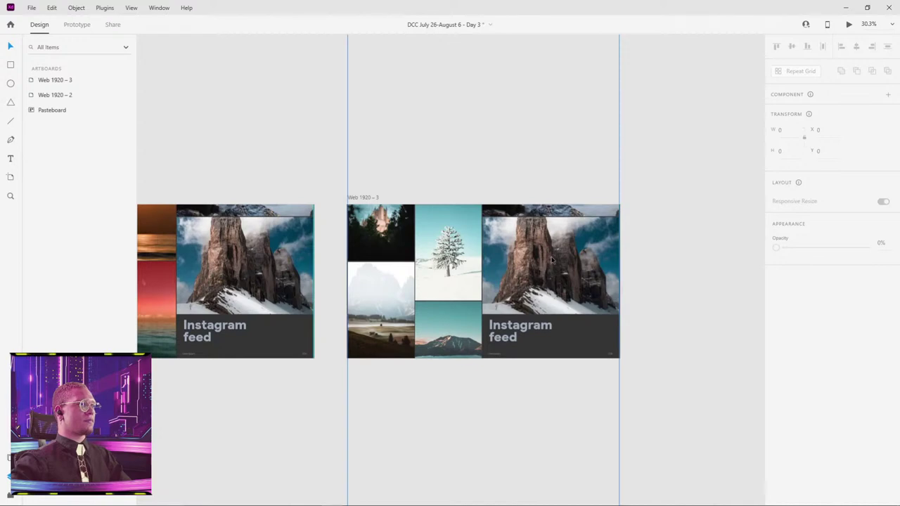
double_click(581, 280)
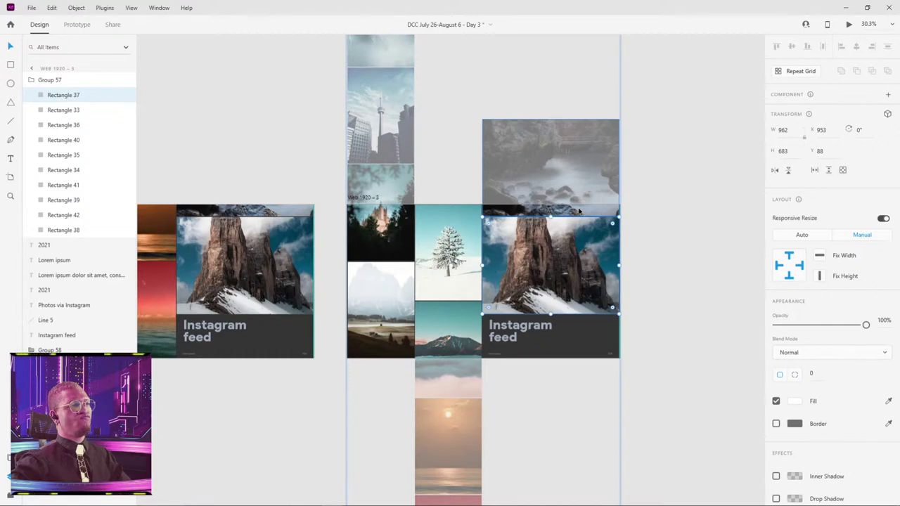
key(alt+Tab)
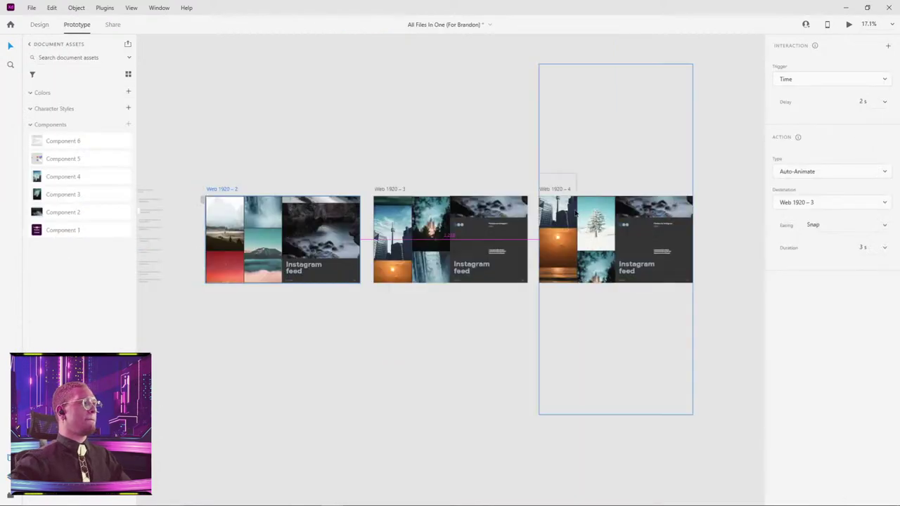
key(alt+Tab)
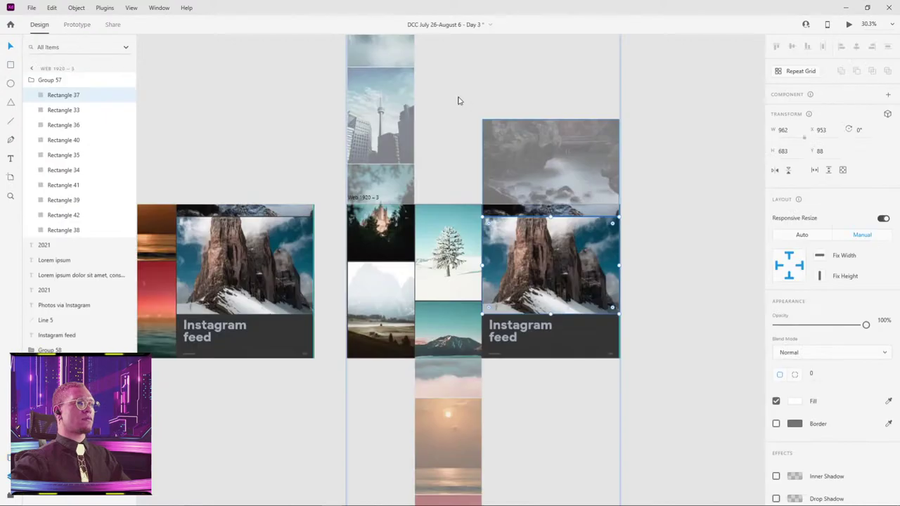
drag(590, 182, 584, 199)
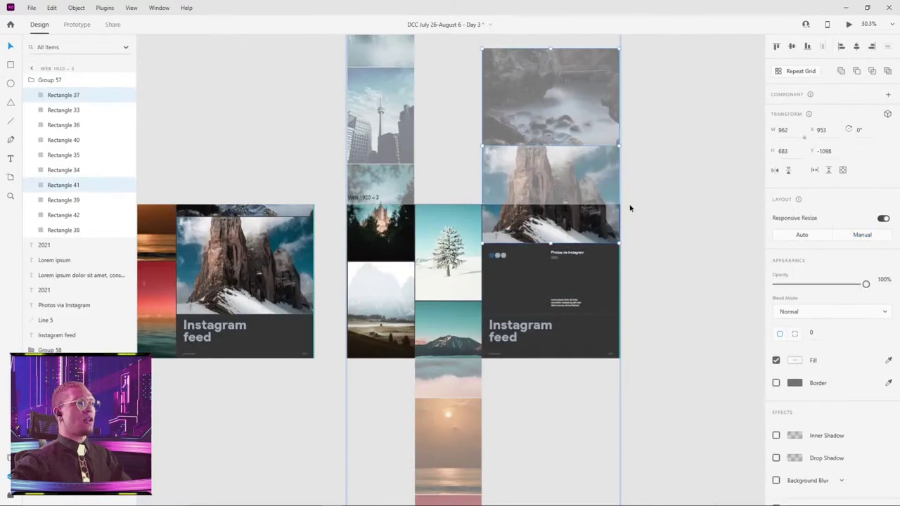
click(685, 243)
- Preview the Day 3 carousel animation starting from the Web 1920 – 2 artboard and close the preview
key(ctrl+0)
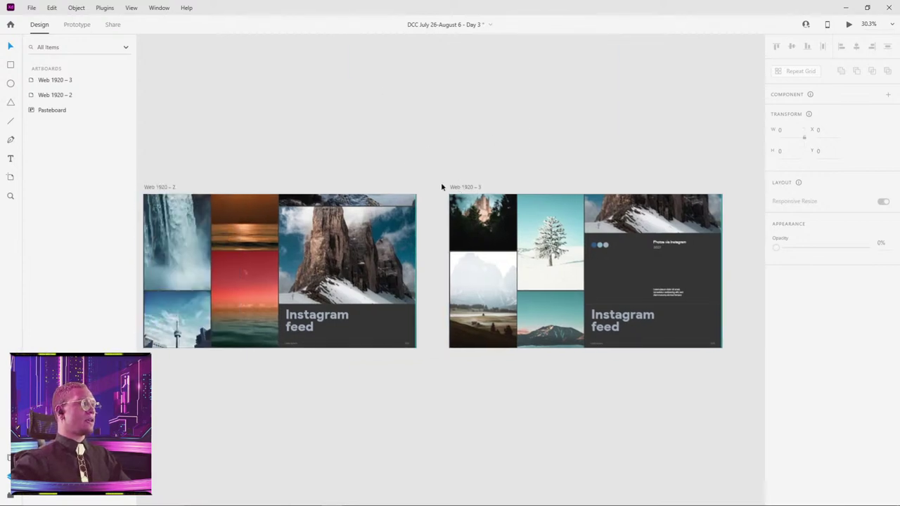
click(312, 177)
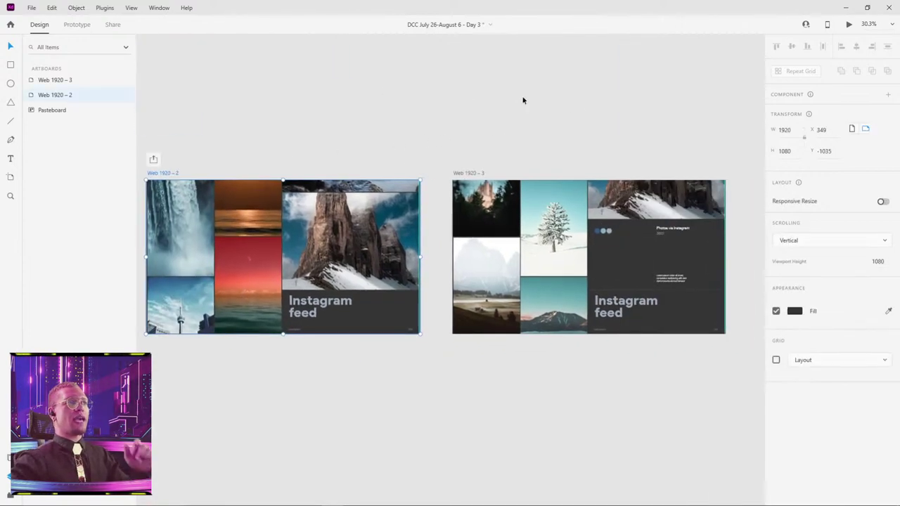
click(850, 24)
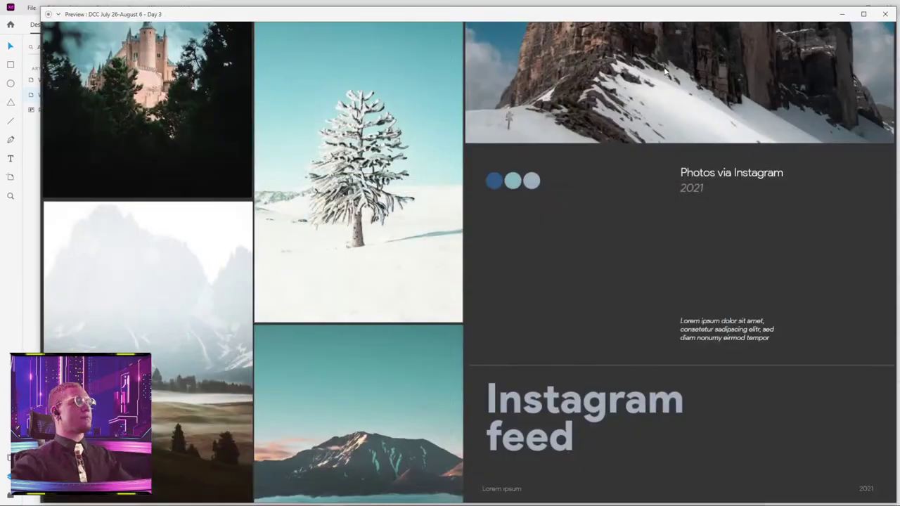
click(886, 14)
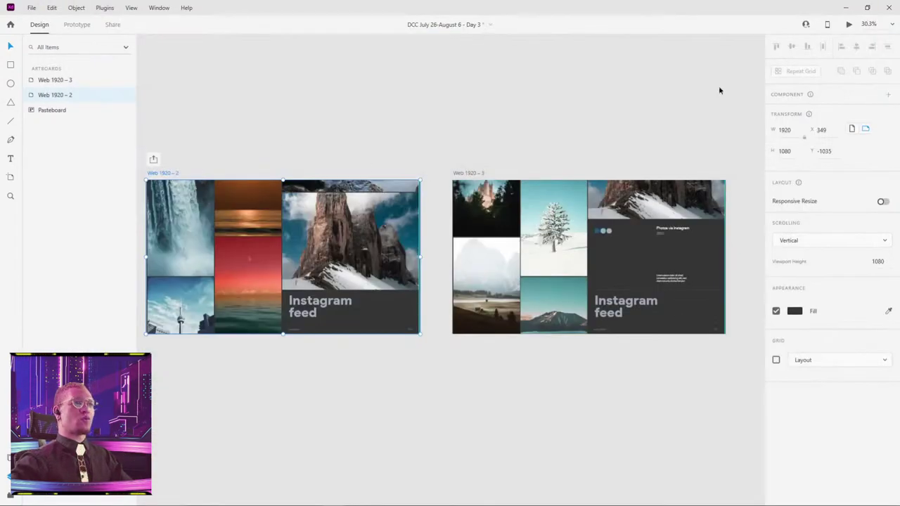
- Set the time delay of the Web 1920 – 2 interaction to 1.5 s and preview the carousel
click(82, 26)
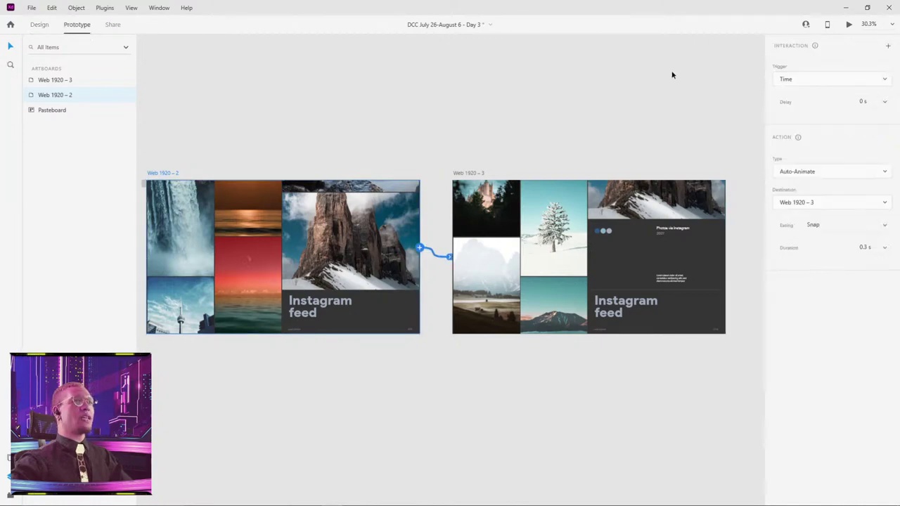
click(864, 102)
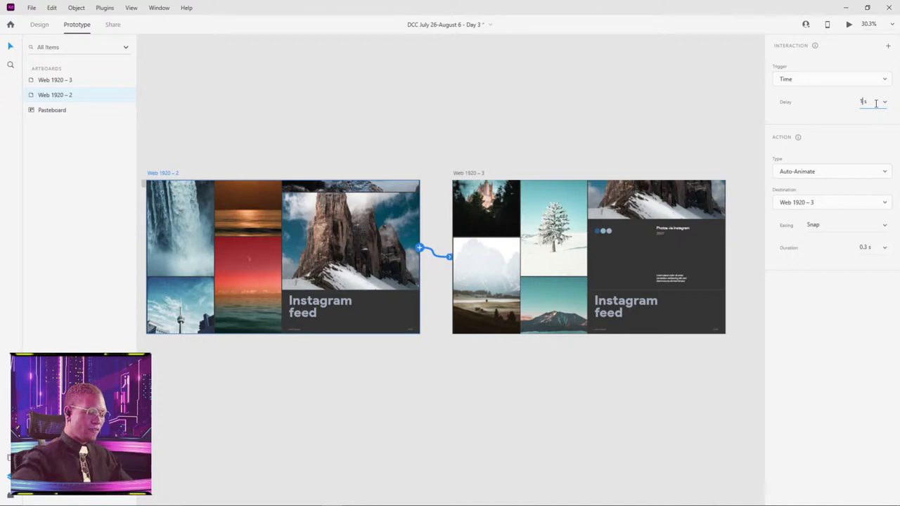
text(1.5)
key(Return)
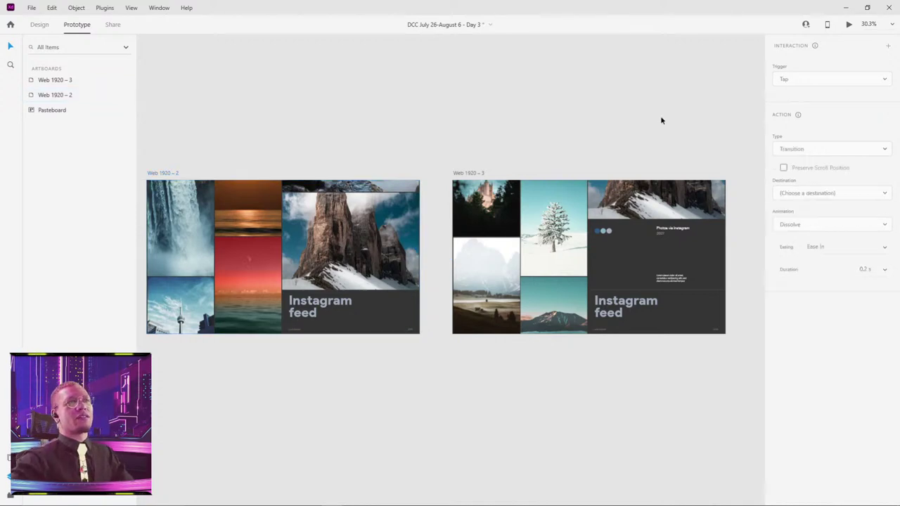
click(848, 26)
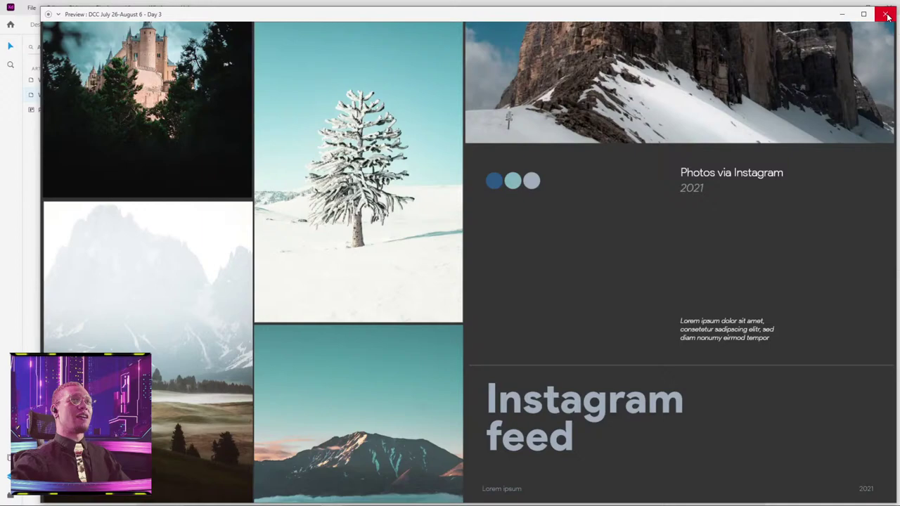
- Set the duration of the Web 1920 – 2 auto-animate interaction to 2 s and preview the slower carousel
click(885, 14)
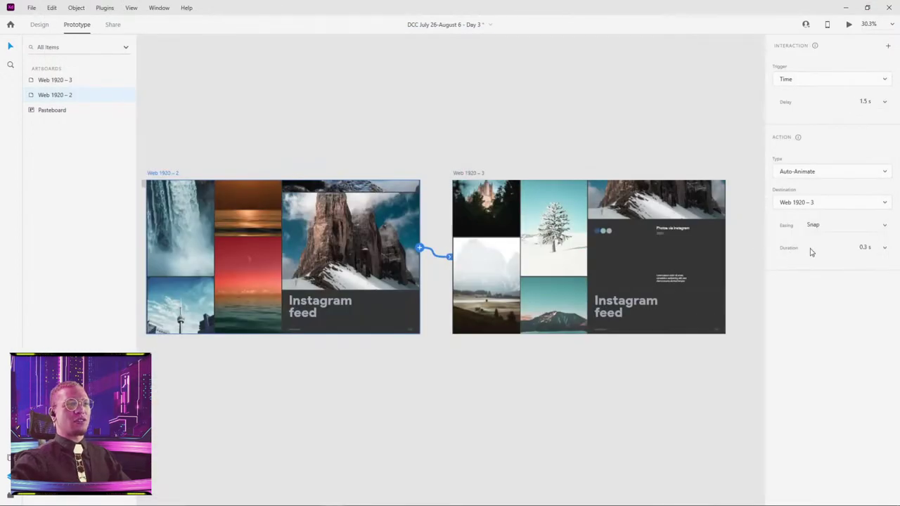
click(865, 247)
drag(872, 247, 850, 246)
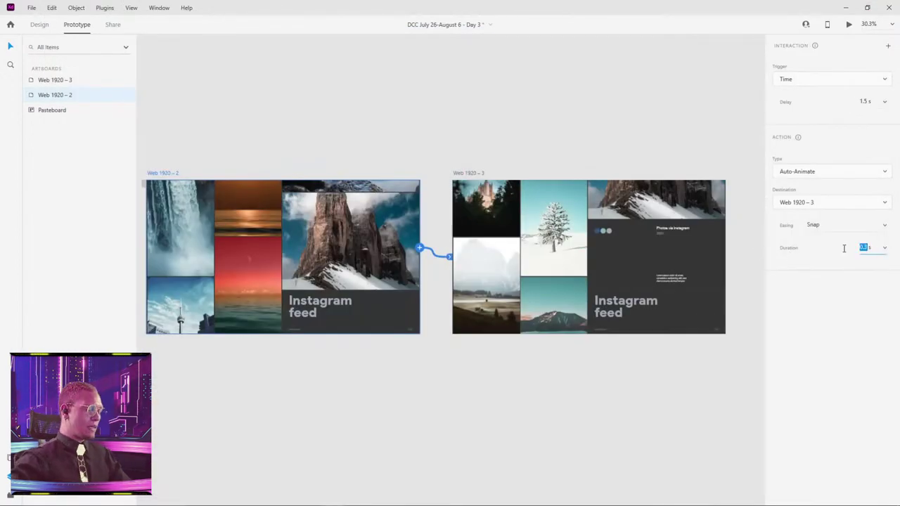
click(249, 152)
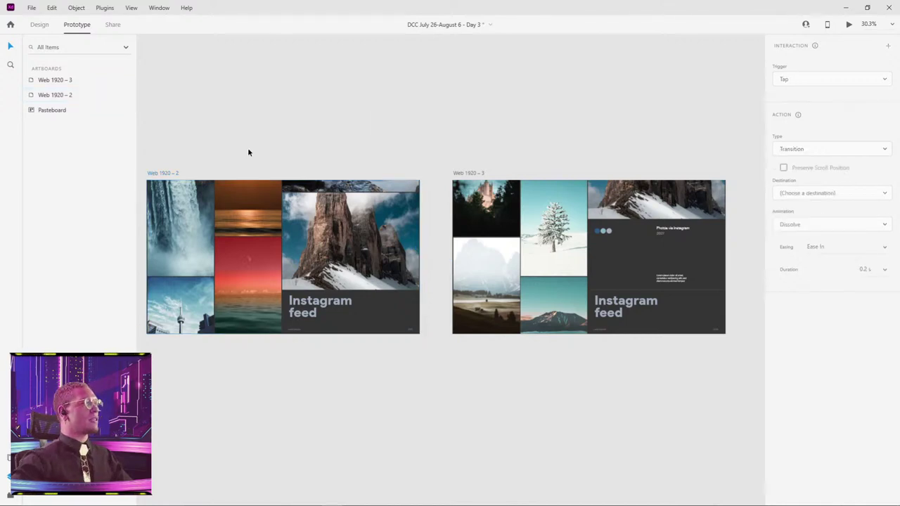
click(164, 174)
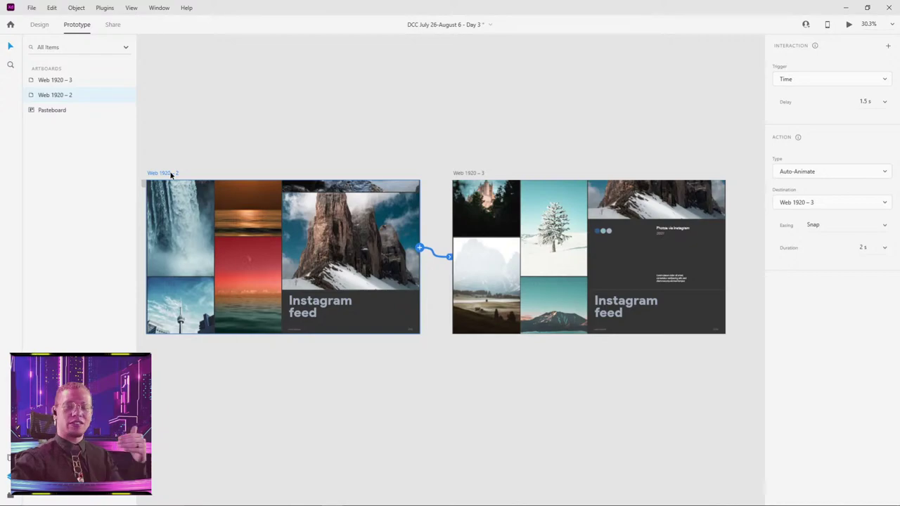
click(849, 26)
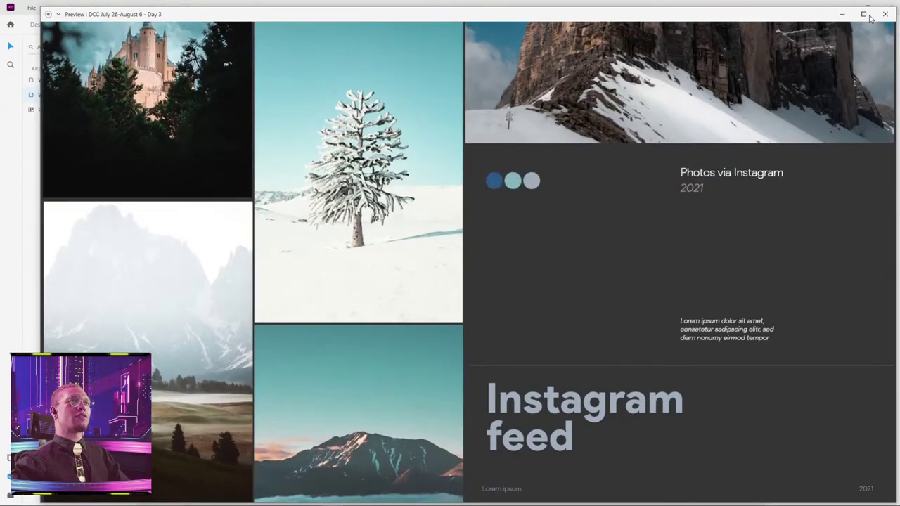
click(876, 18)
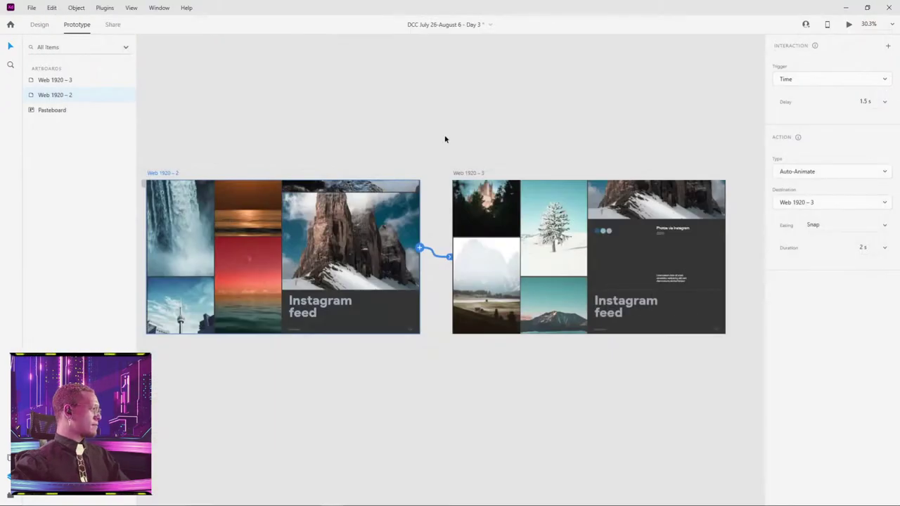
- Replay the carousel preview starting from the Web 1920 – 2 artboard and close the preview
drag(302, 116, 341, 74)
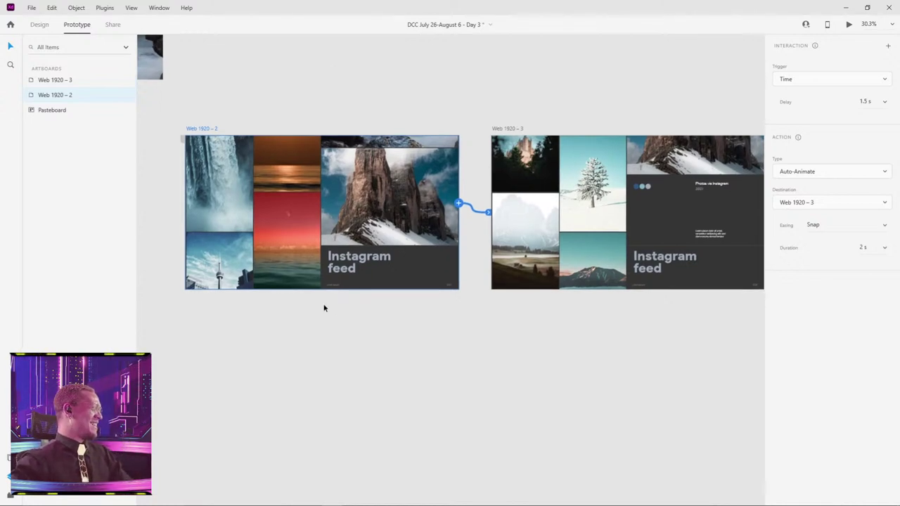
key(ctrl+z)
key(ctrl+shift+z)
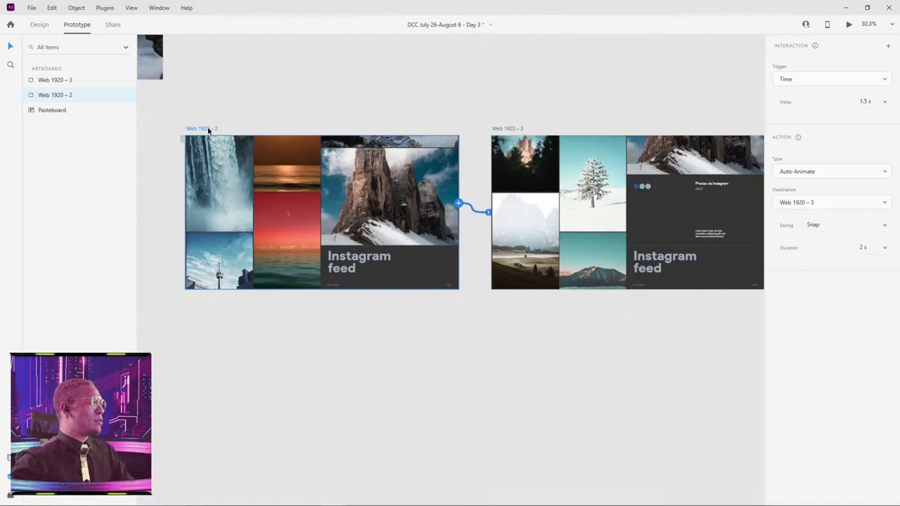
click(849, 25)
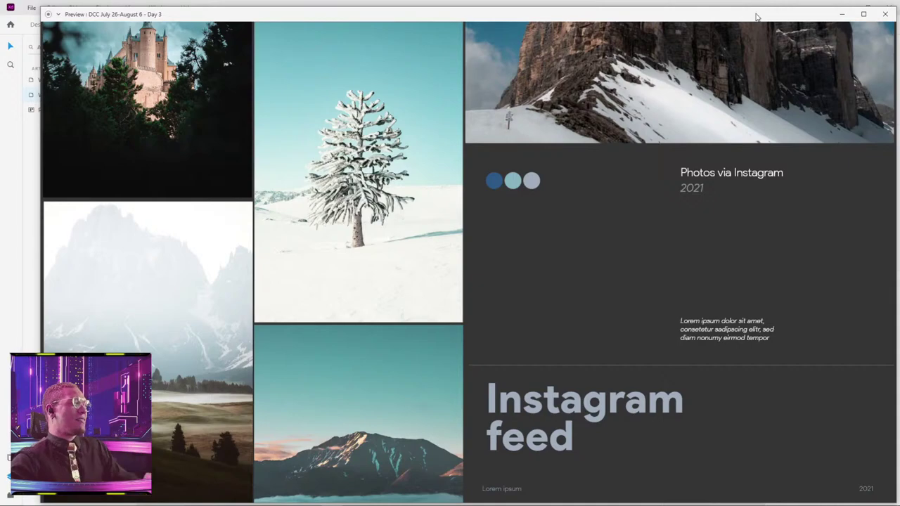
click(885, 14)
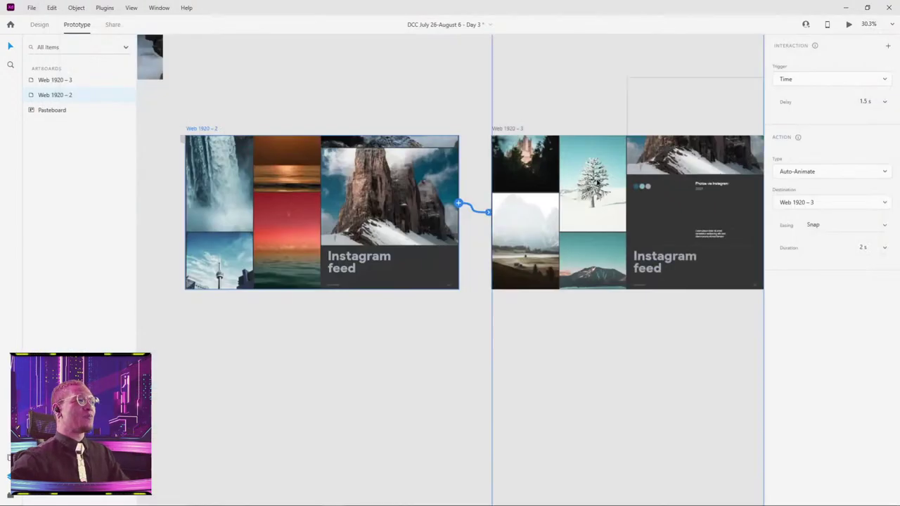
click(610, 350)
scroll(570, 350, right, 3)
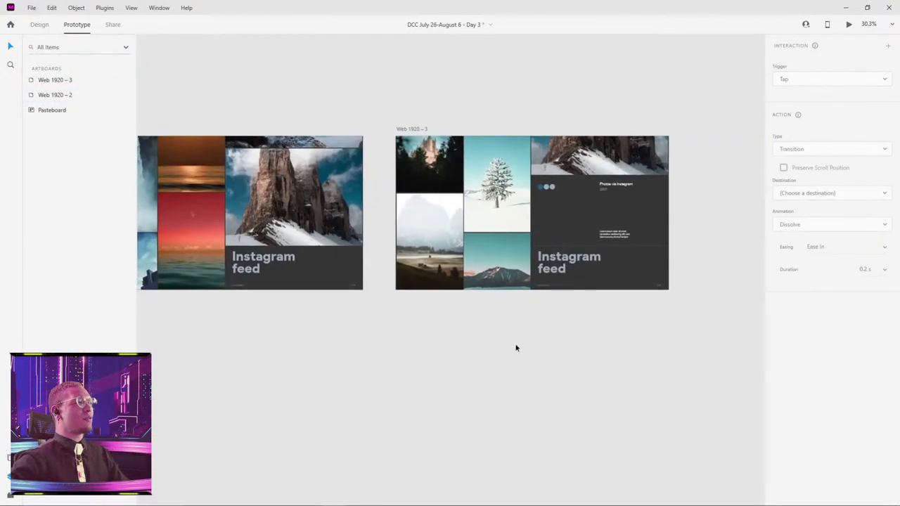
scroll(422, 148, right, 2)
scroll(422, 148, up, 2)
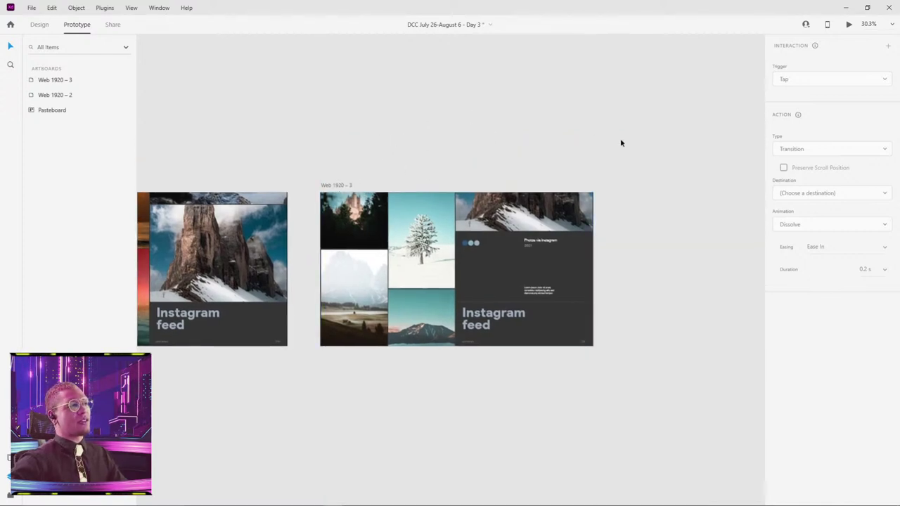
scroll(314, 149, left, 5)
scroll(314, 149, down, 1)
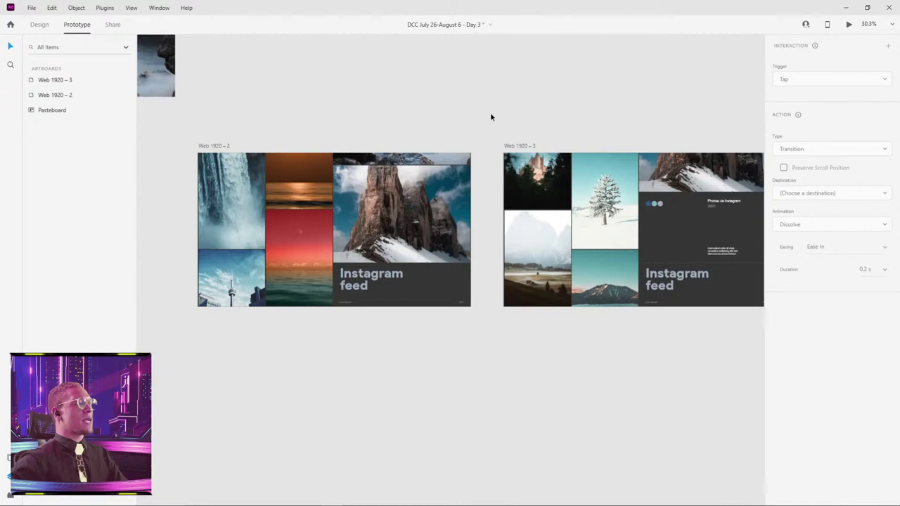
double_click(435, 162)
click(605, 103)
scroll(621, 143, right, 2)
scroll(621, 142, up, 1)
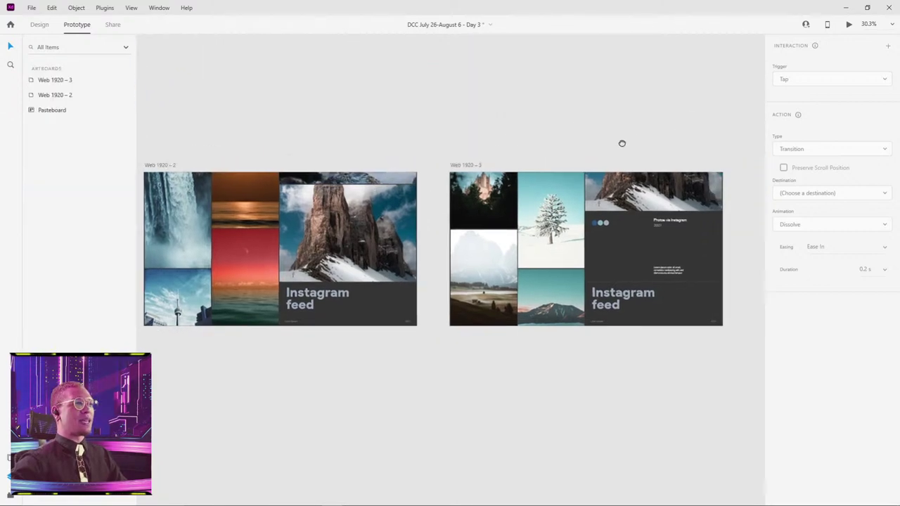
click(671, 196)
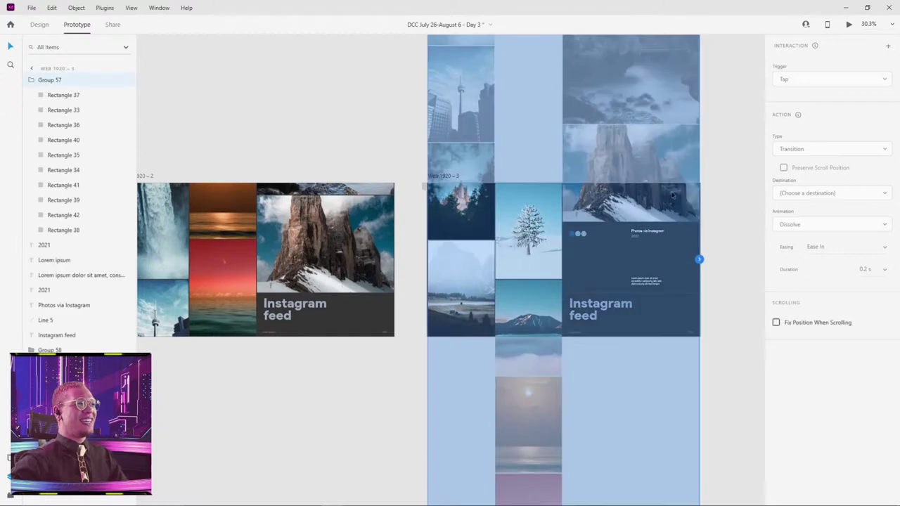
- Switch to design mode and place a copy of the rocky peaks photo from Web 1920 – 3 on the pasteboard beside the artboard
click(47, 26)
scroll(486, 159, right, 3)
scroll(612, 225, right, 3)
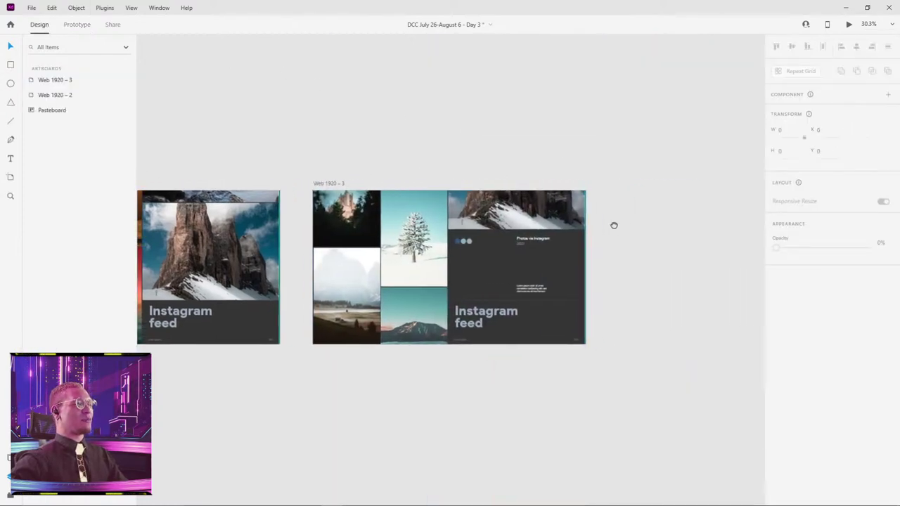
scroll(504, 233, down, 1)
double_click(461, 197)
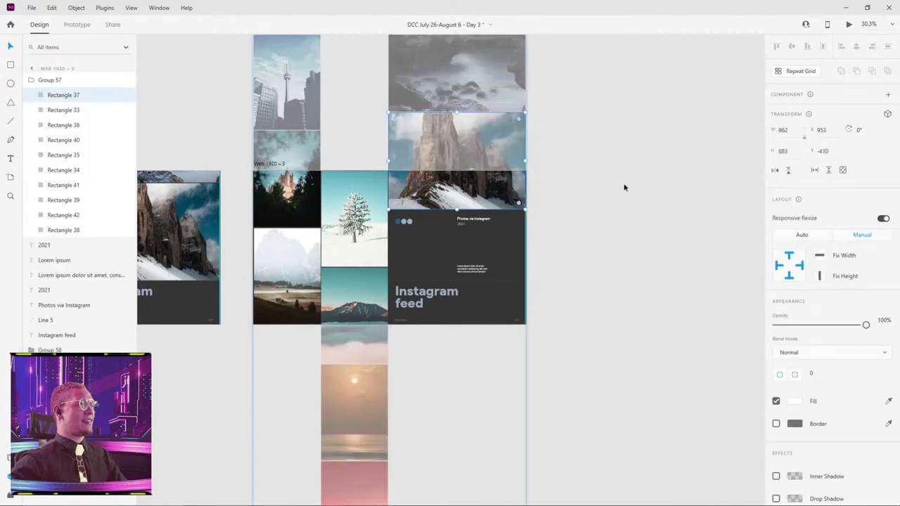
scroll(613, 195, right, 3)
drag(331, 211, 567, 221)
click(573, 310)
scroll(509, 247, right, 3)
scroll(509, 247, up, 5)
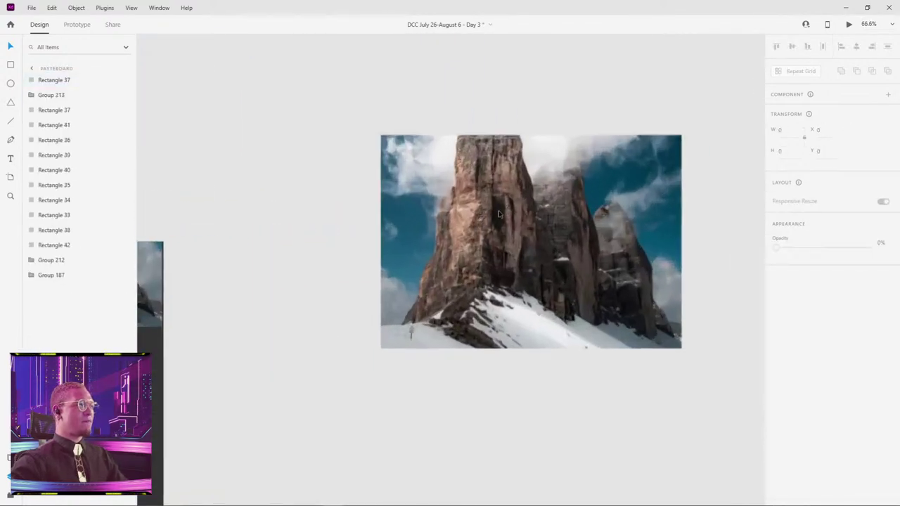
click(506, 206)
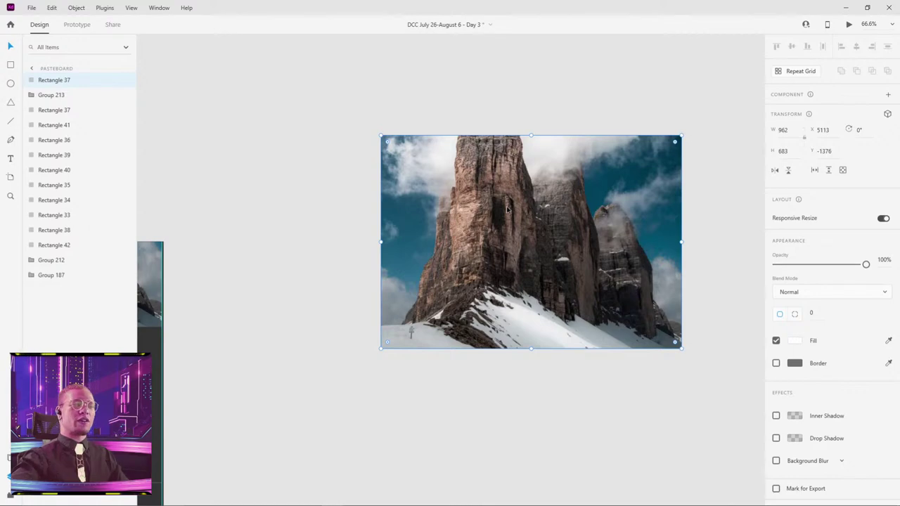
- Switch to the All Files In One reference document and preview its carousel from the Web 1920 – 4 artboard
key(alt+Tab)
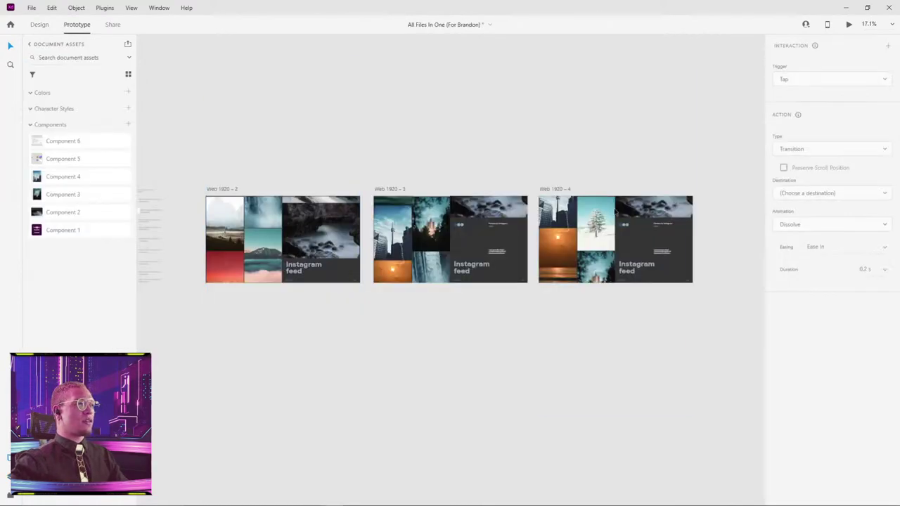
click(564, 189)
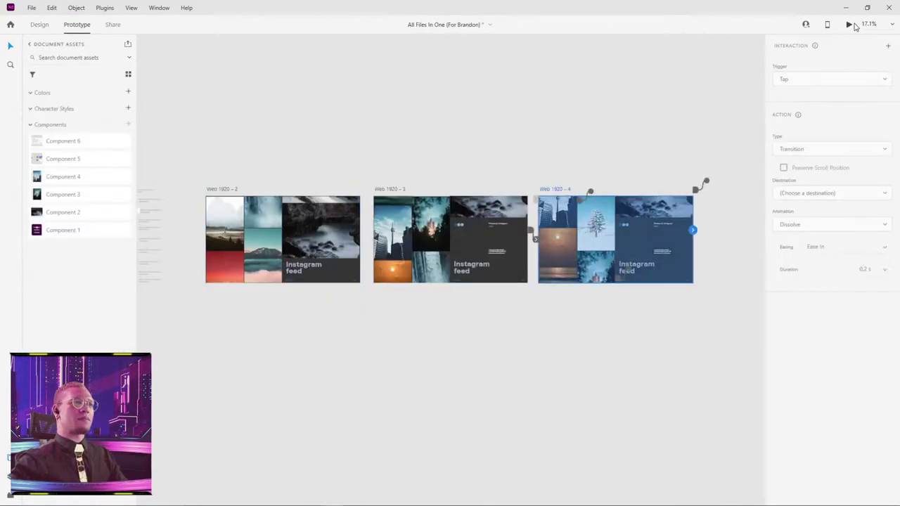
click(854, 24)
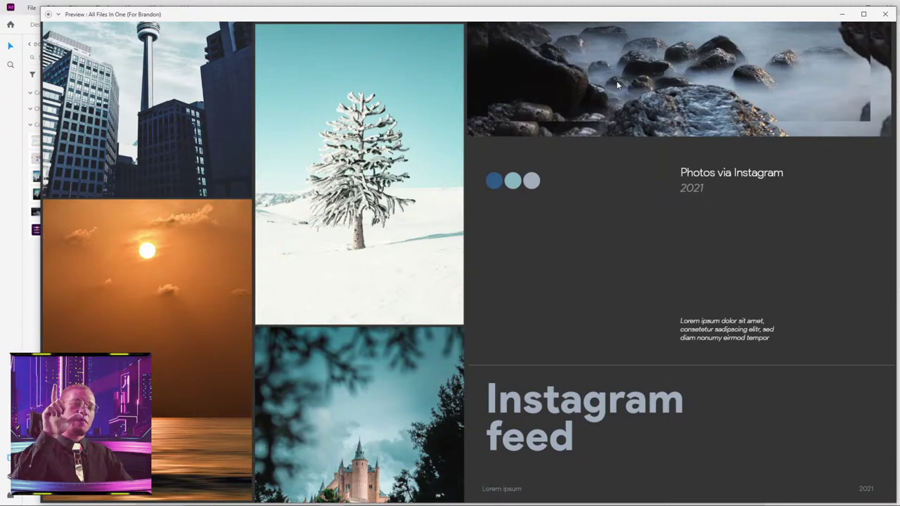
- Examine the Web 1920 – 4 artboard in the reference document up close and return to the Day 3 document
key(alt+Tab)
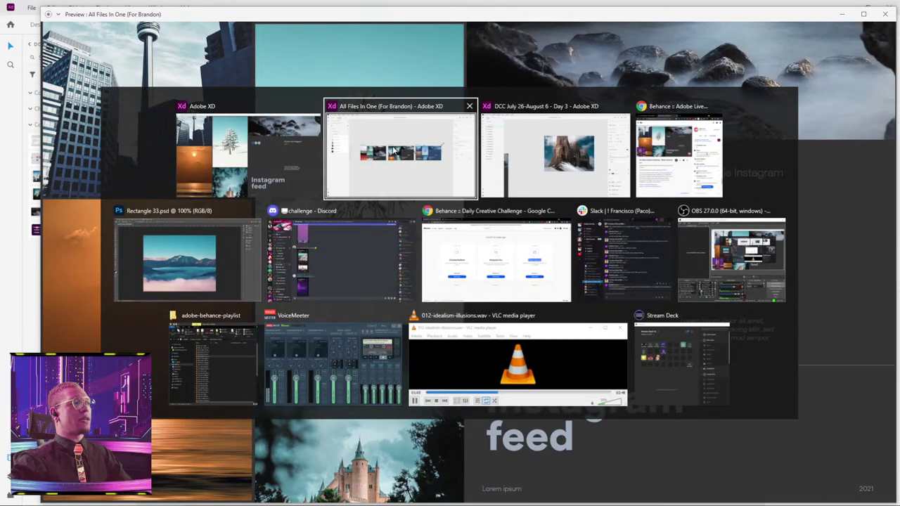
scroll(640, 206, right, 3)
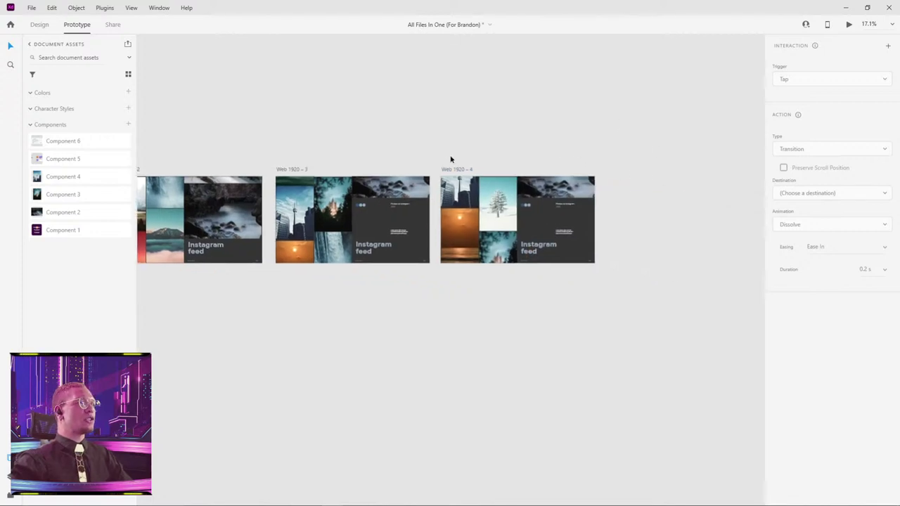
scroll(563, 183, up, 4)
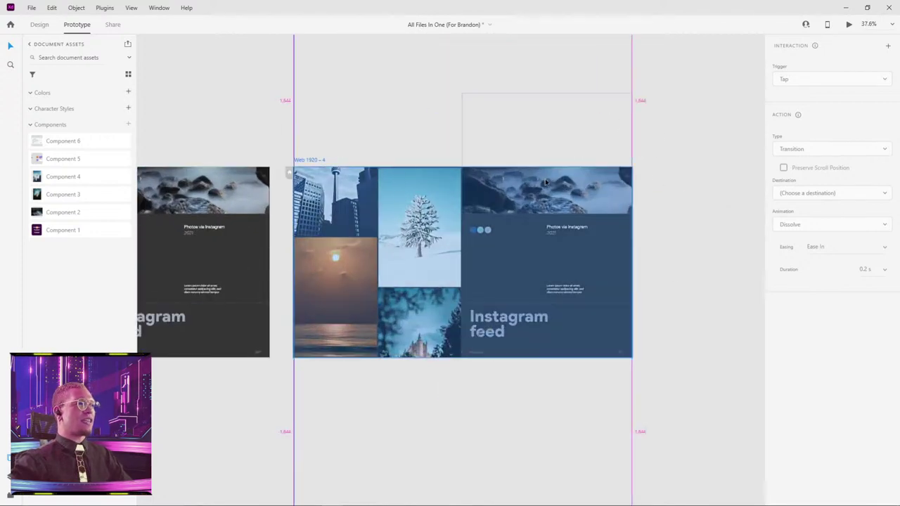
key(alt+Tab)
click(234, 134)
scroll(367, 116, down, 3)
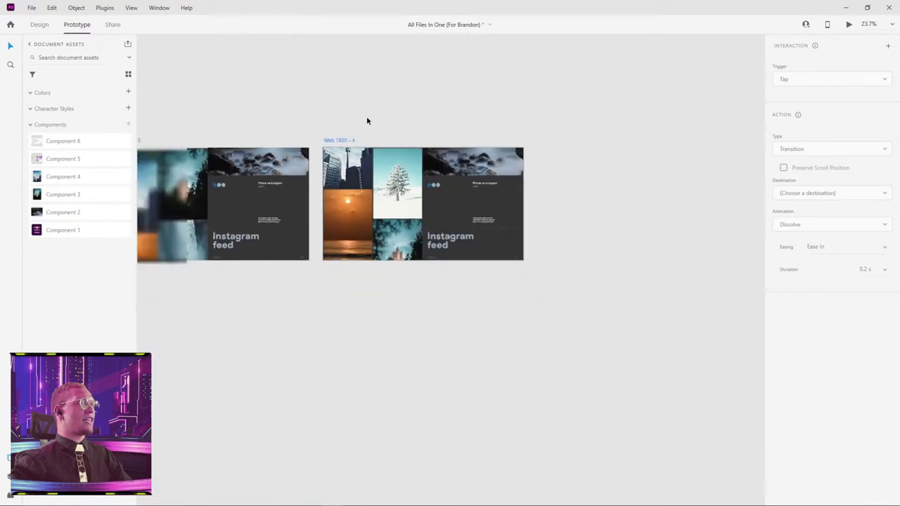
key(alt+Tab)
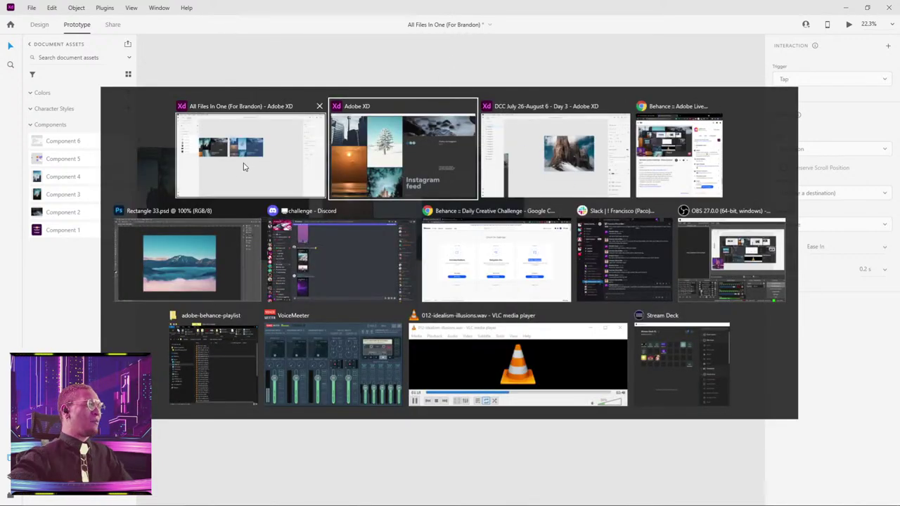
click(533, 129)
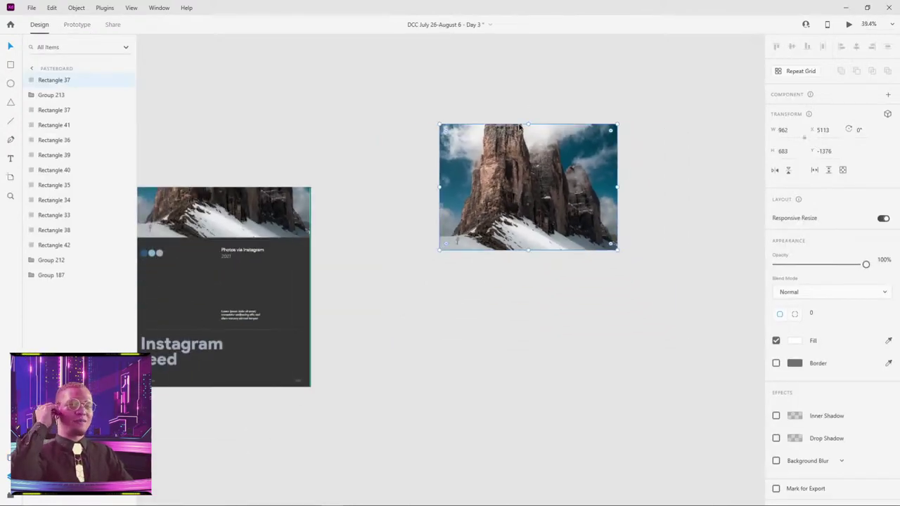
- Duplicate the rocky peaks photo in place on the pasteboard and turn the two stacked copies into one component
click(513, 89)
drag(559, 190, 544, 111)
key(ctrl+d)
click(667, 80)
click(515, 215)
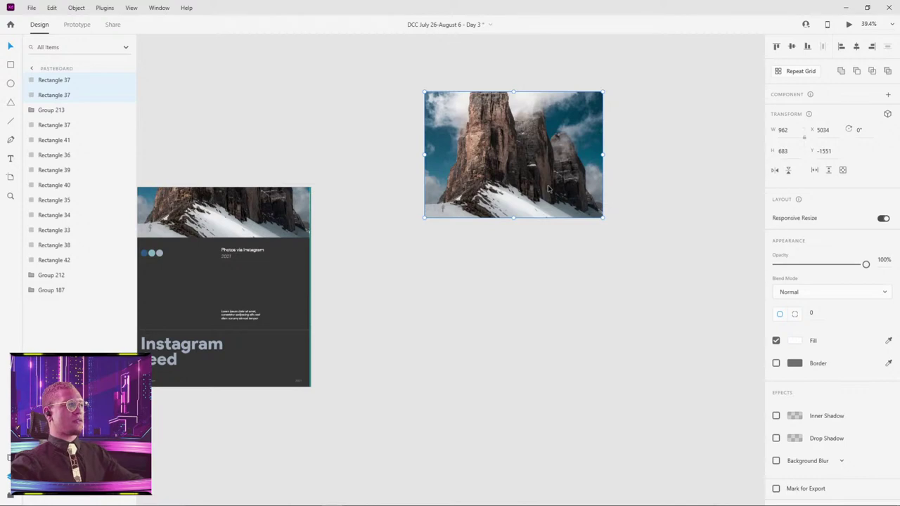
key(ctrl+k)
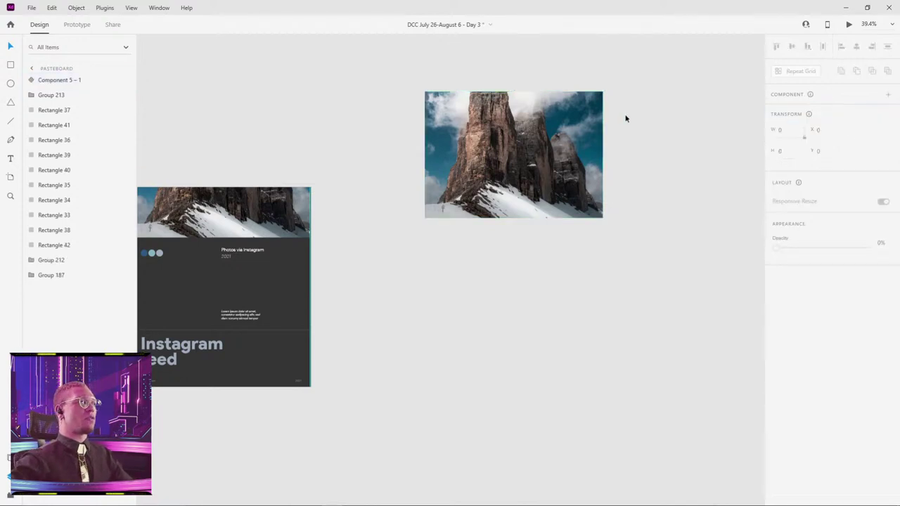
click(625, 117)
- Add a Hover State to the rocky peaks photo component, keeping the default state name
click(497, 160)
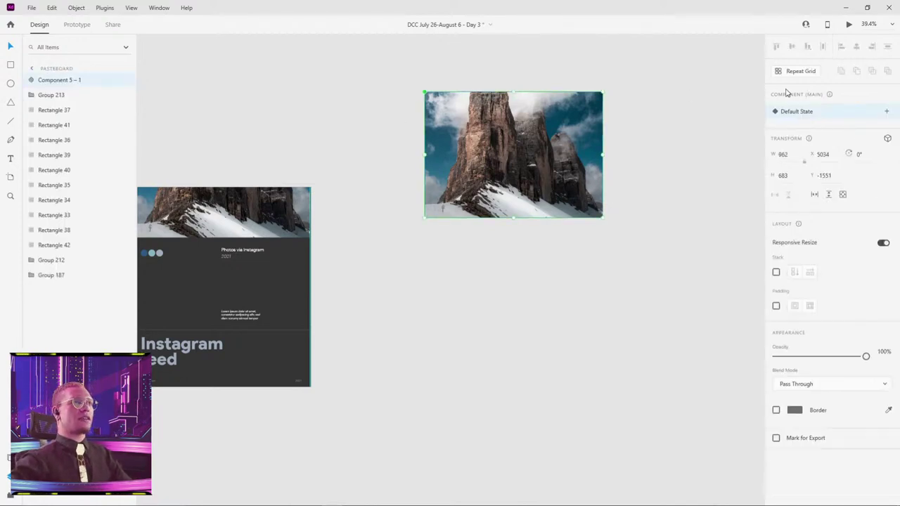
click(886, 113)
click(828, 132)
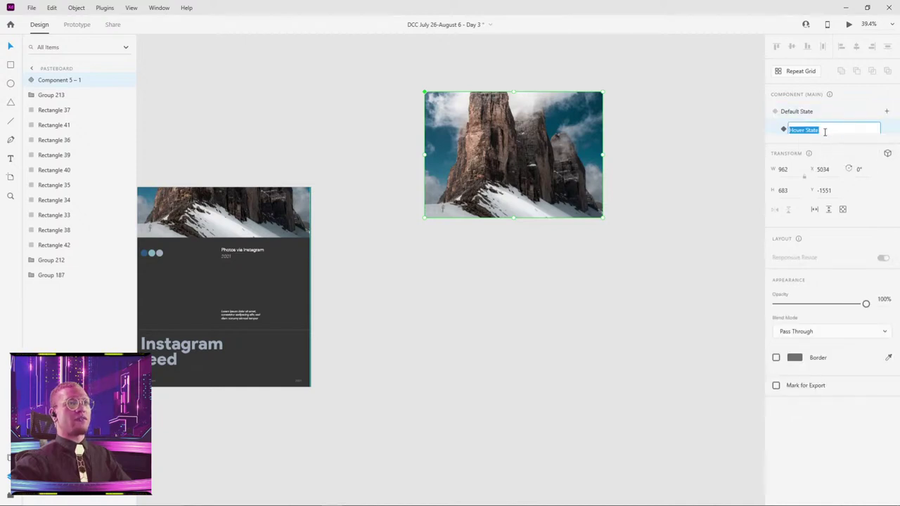
key(Return)
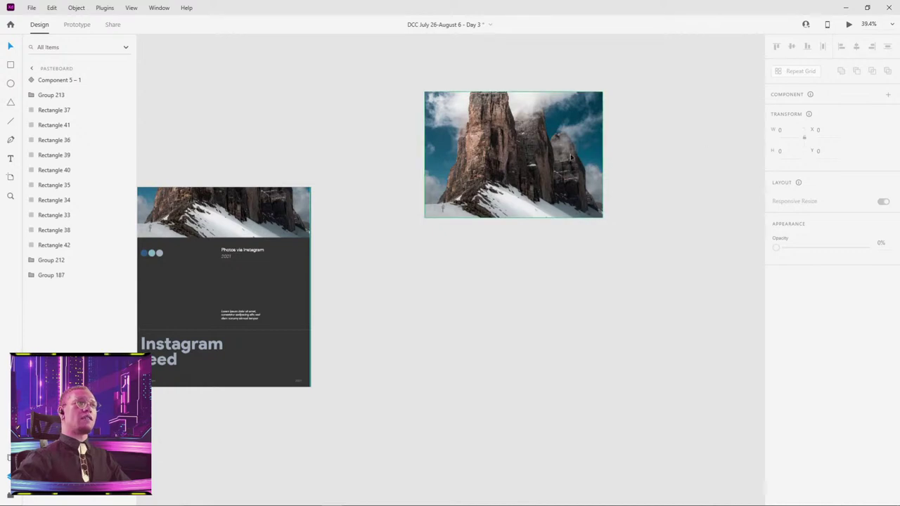
- In the component's Hover State, rename the front photo layer as top and the back photo layer as bottom
click(795, 112)
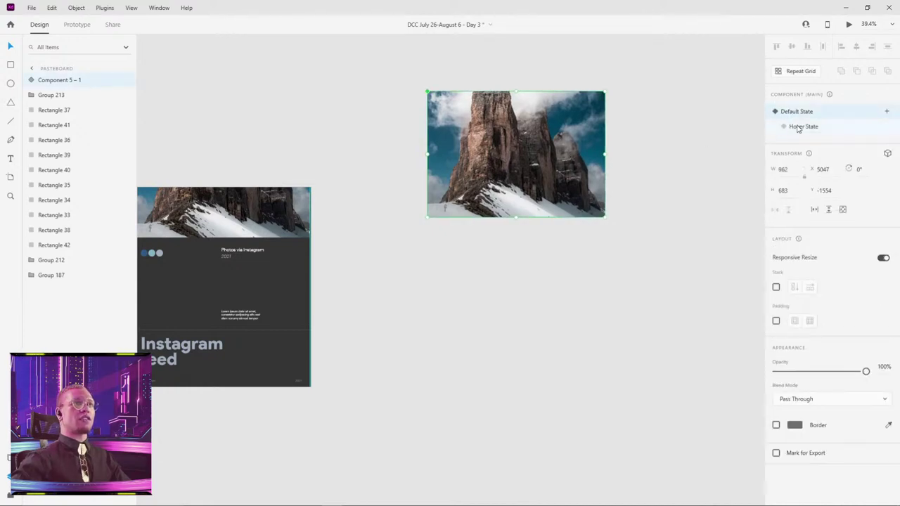
click(799, 128)
double_click(531, 149)
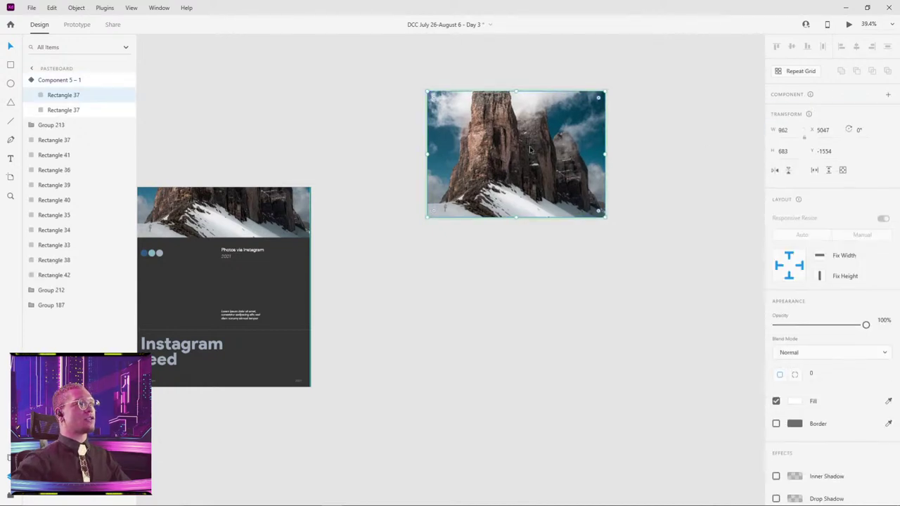
double_click(62, 95)
text(top)
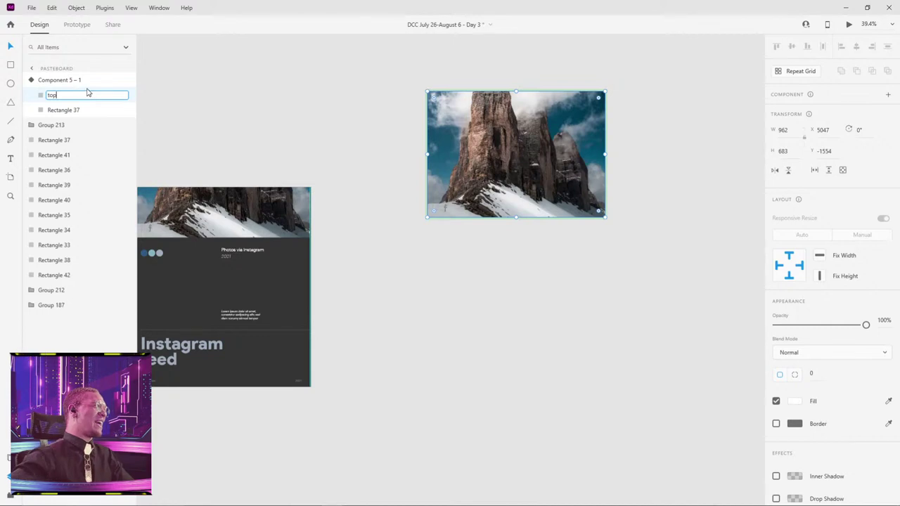
double_click(64, 111)
text(bott)
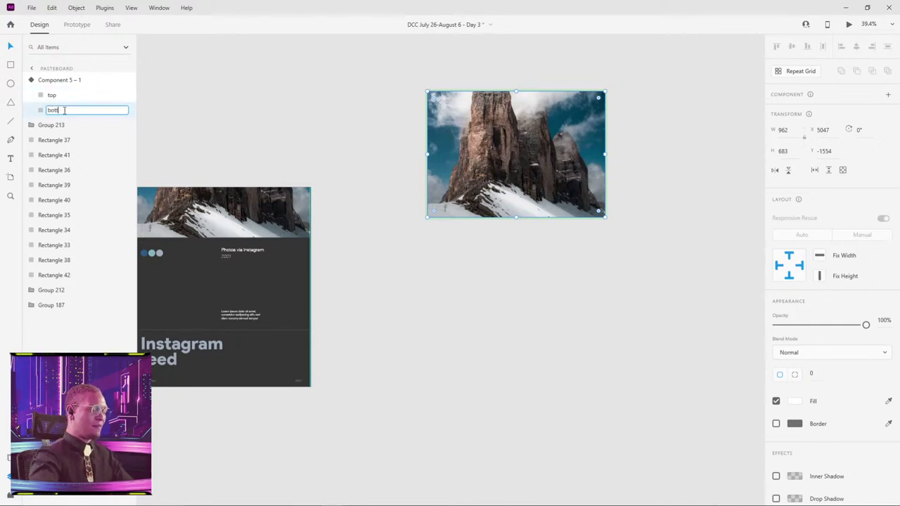
text(om)
click(320, 68)
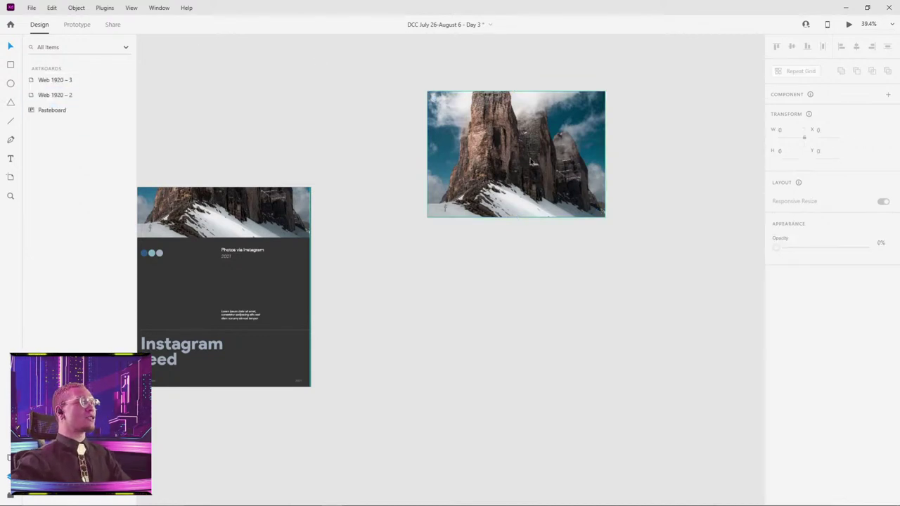
- Shrink the front photo slightly around its centre in the Hover State and compare it with the Default State
click(594, 102)
drag(604, 89, 594, 95)
key(Escape)
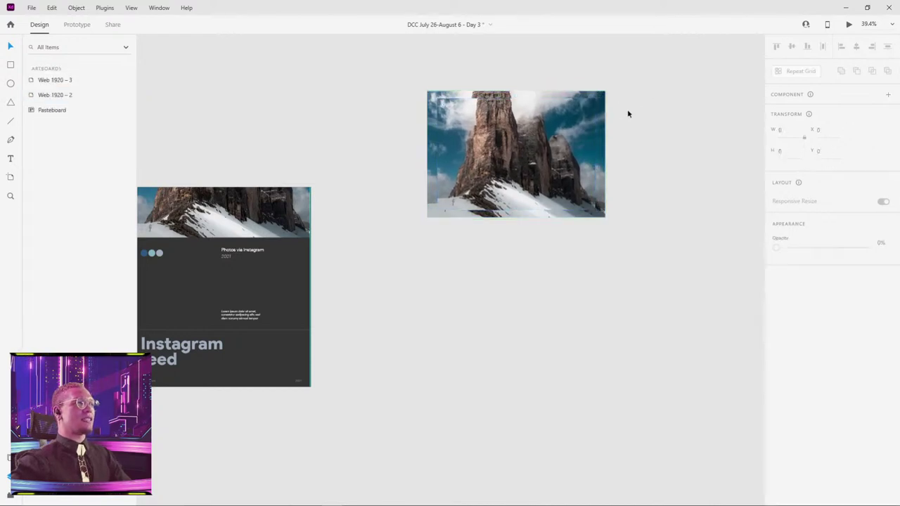
click(786, 113)
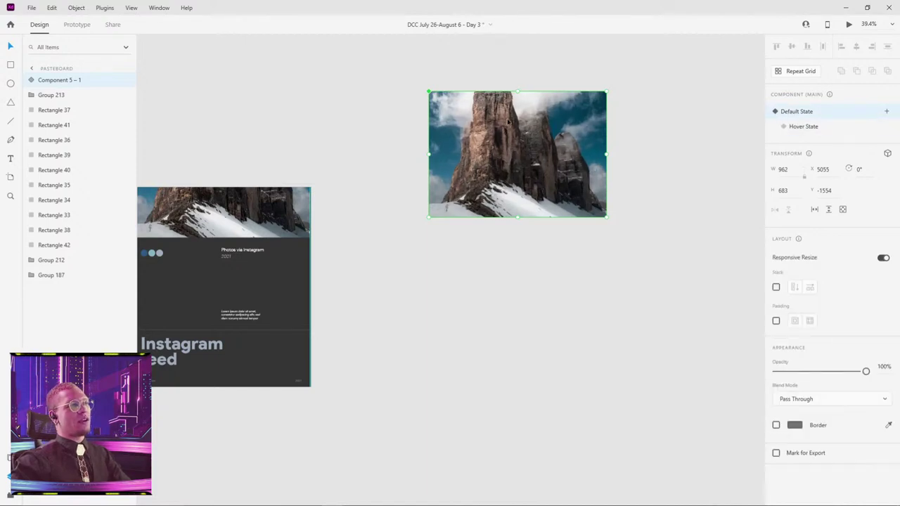
click(796, 126)
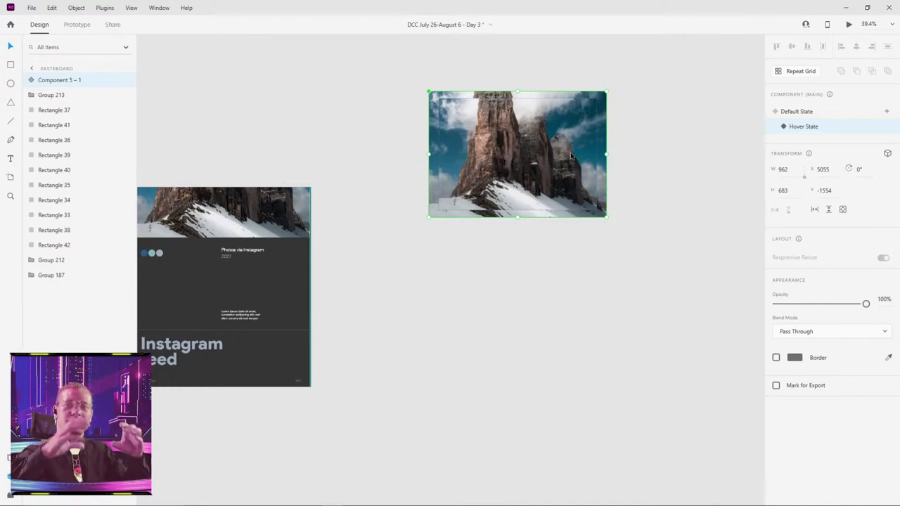
click(799, 111)
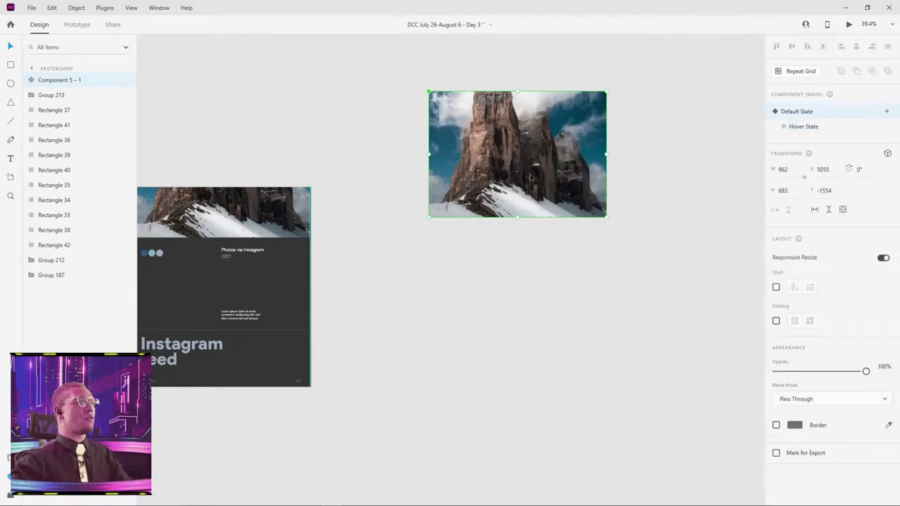
- Place the rocky peaks component exactly over the matching photo on the Web 1920 – 3 artboard, at X 953 and Y -410
drag(531, 177, 699, 169)
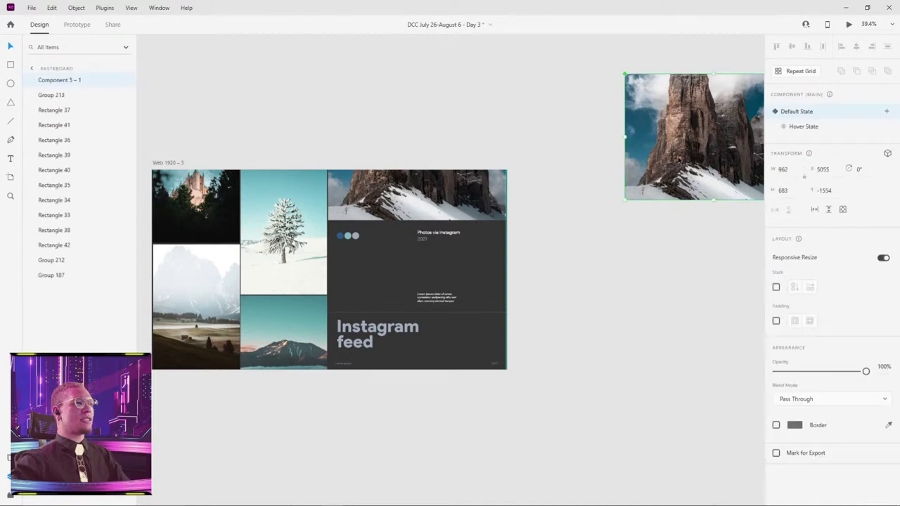
click(599, 199)
scroll(598, 199, left, 3)
scroll(615, 228, up, 2)
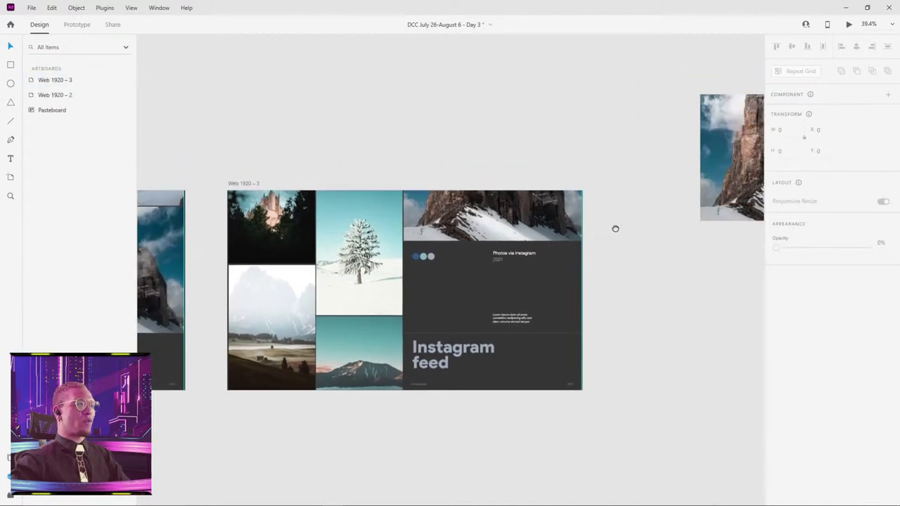
double_click(473, 230)
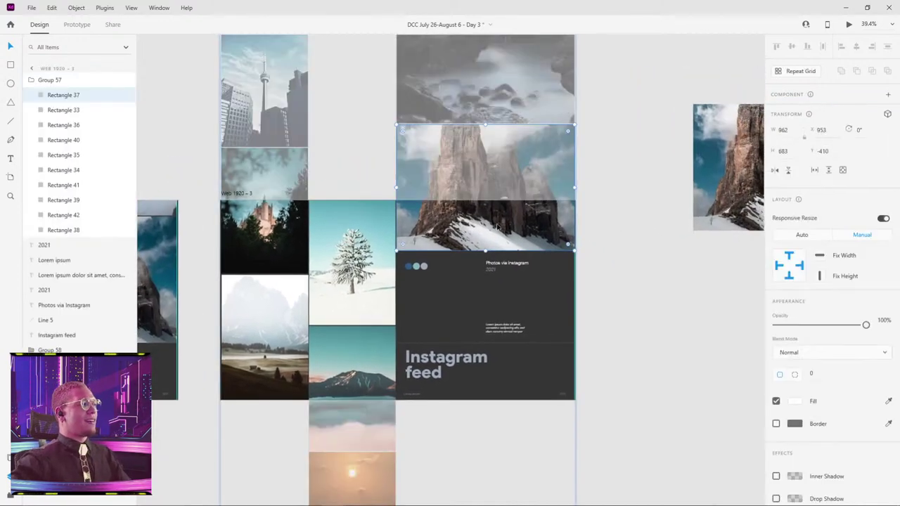
key(ctrl+z)
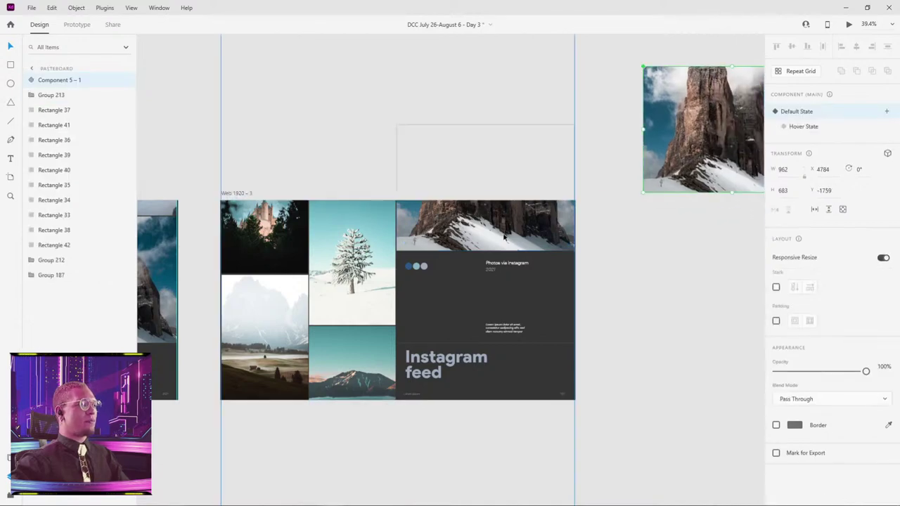
double_click(504, 238)
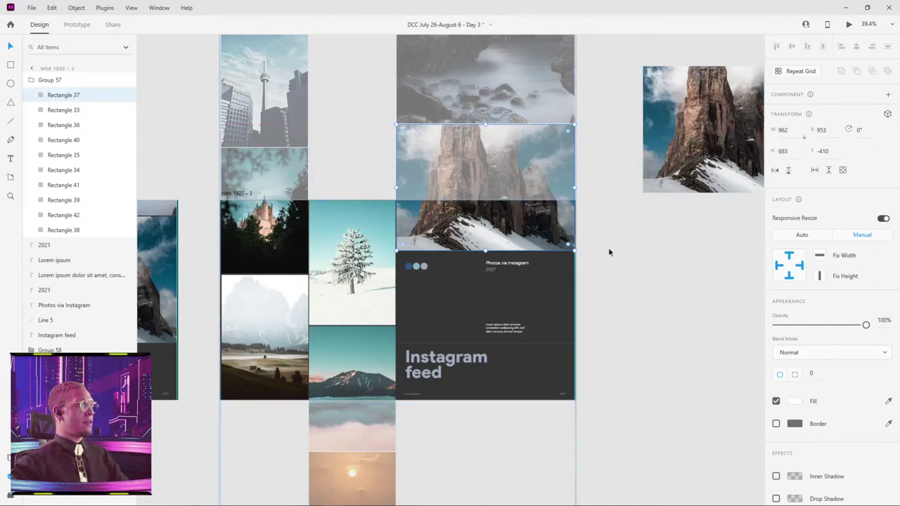
click(714, 180)
drag(676, 147, 452, 166)
scroll(453, 165, up, 5)
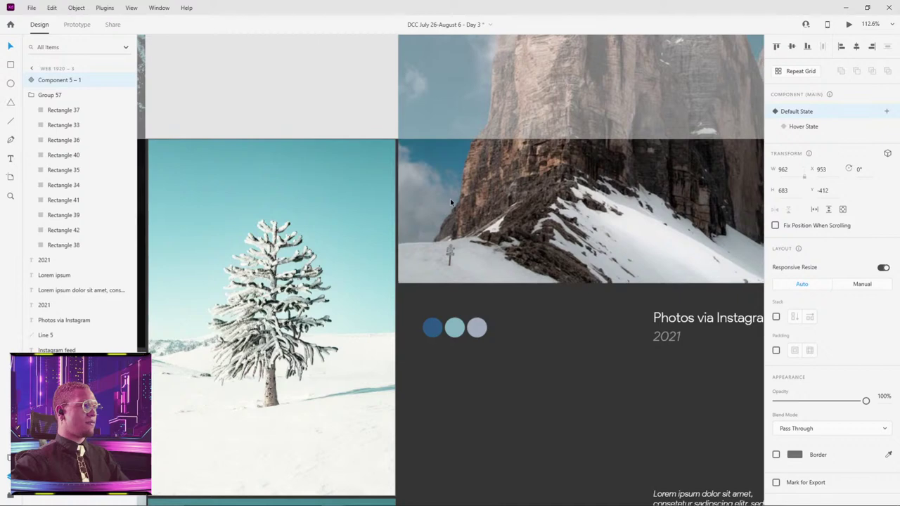
scroll(433, 239, up, 6)
scroll(432, 238, down, 2)
scroll(432, 238, left, 1)
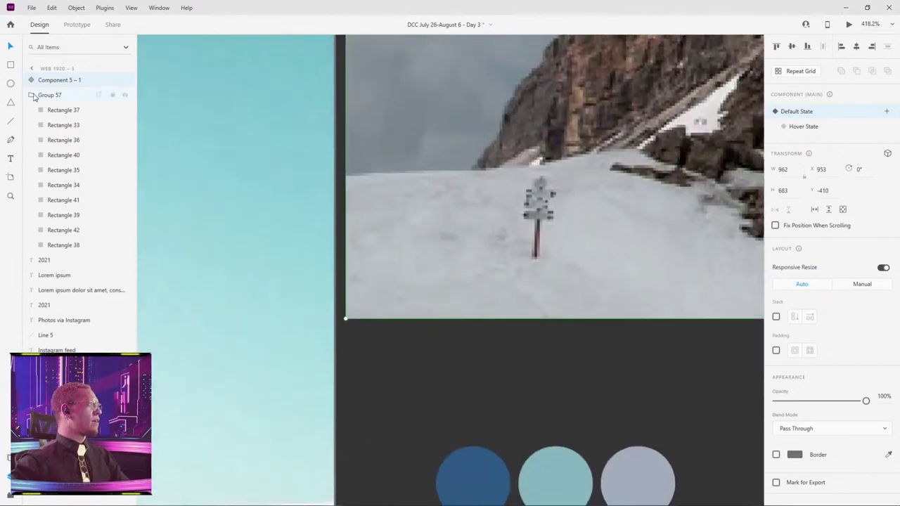
- Delete the original rocky peaks photo from Group 57 on Web 1920 – 3 and move the component into the group in its place
click(51, 111)
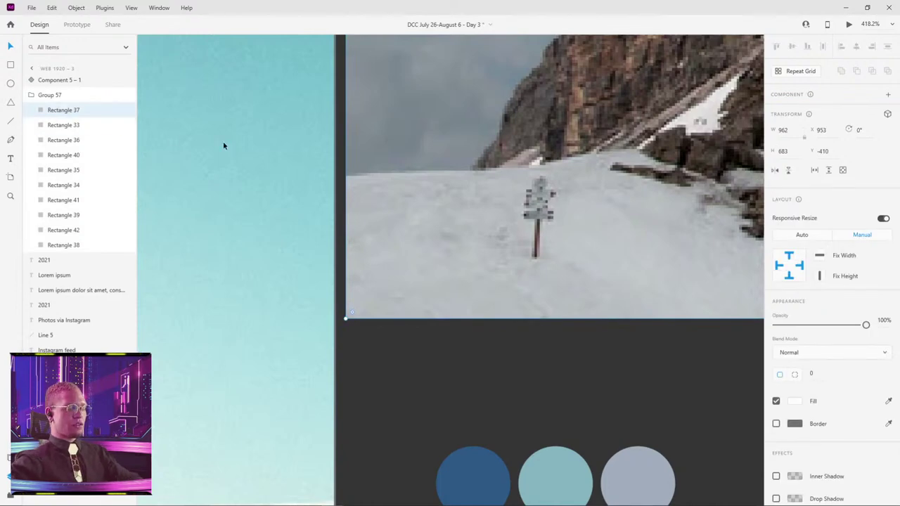
key(Delete)
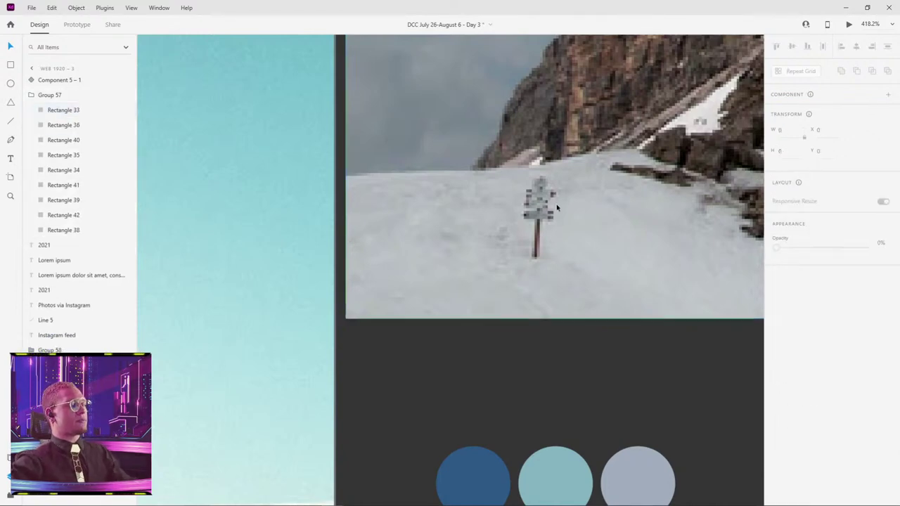
scroll(557, 209, down, 5)
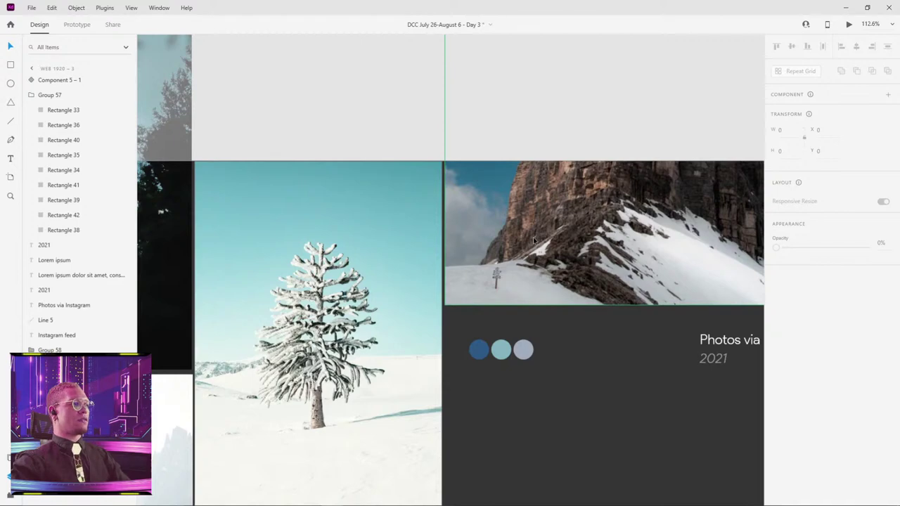
scroll(534, 240, down, 5)
click(573, 242)
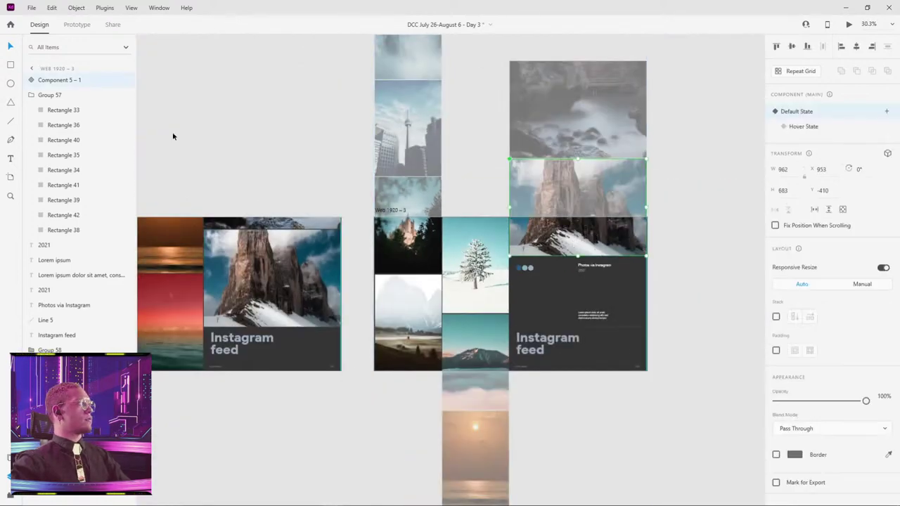
drag(62, 85, 64, 104)
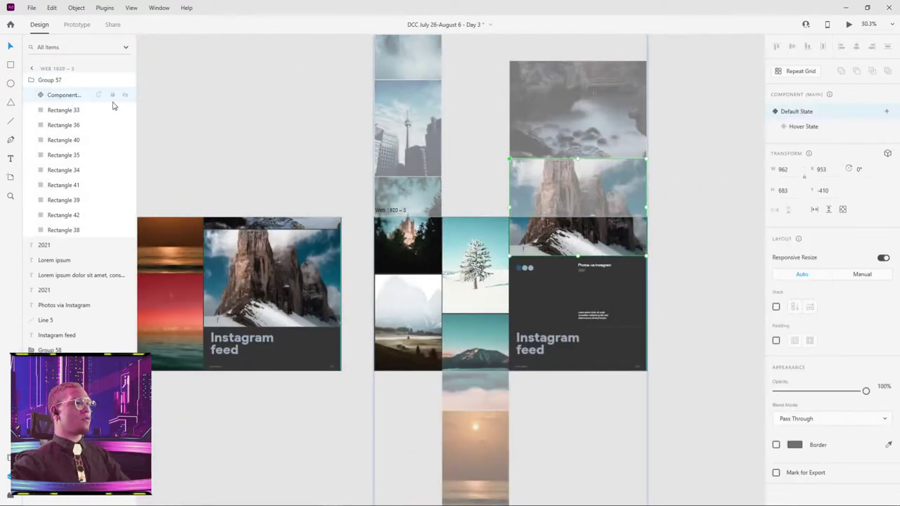
- Paste a copy of the rocky peaks component on the Web 1920 – 2 artboard and move it over the matching photo
drag(248, 264, 440, 231)
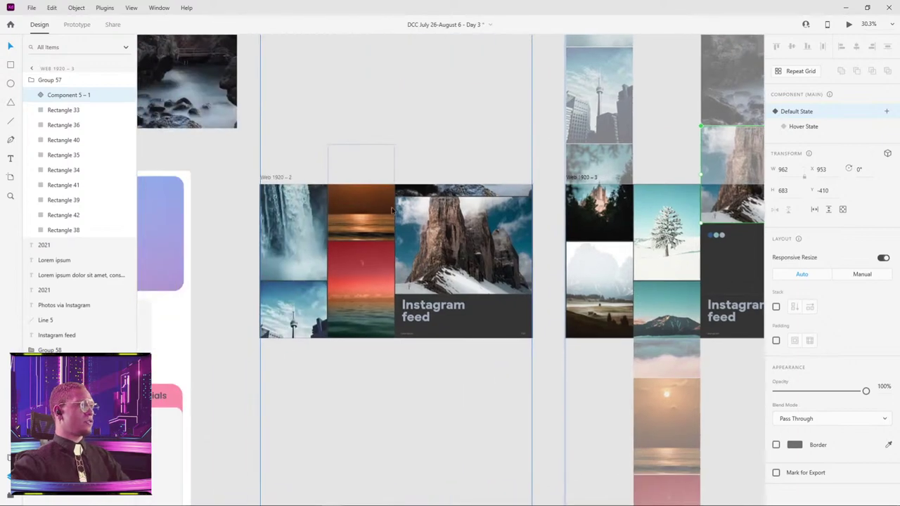
click(439, 231)
scroll(436, 231, up, 3)
double_click(415, 225)
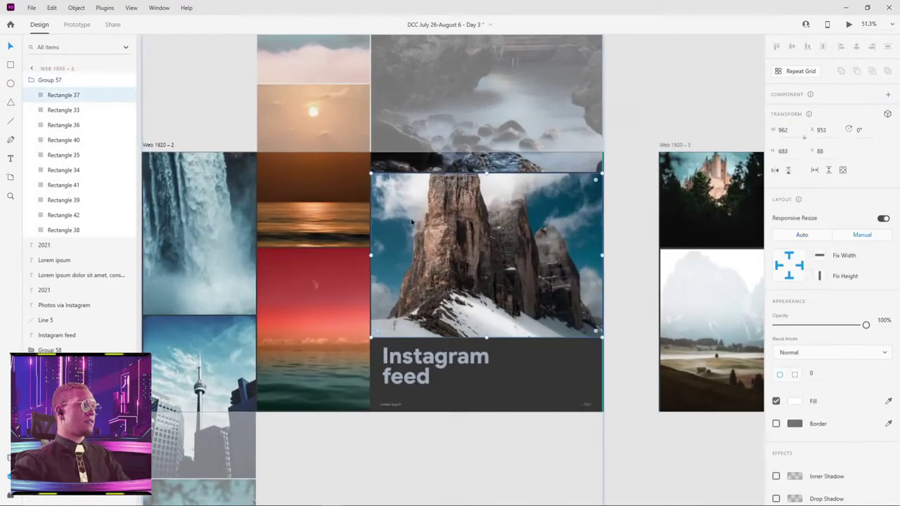
scroll(412, 222, left, 3)
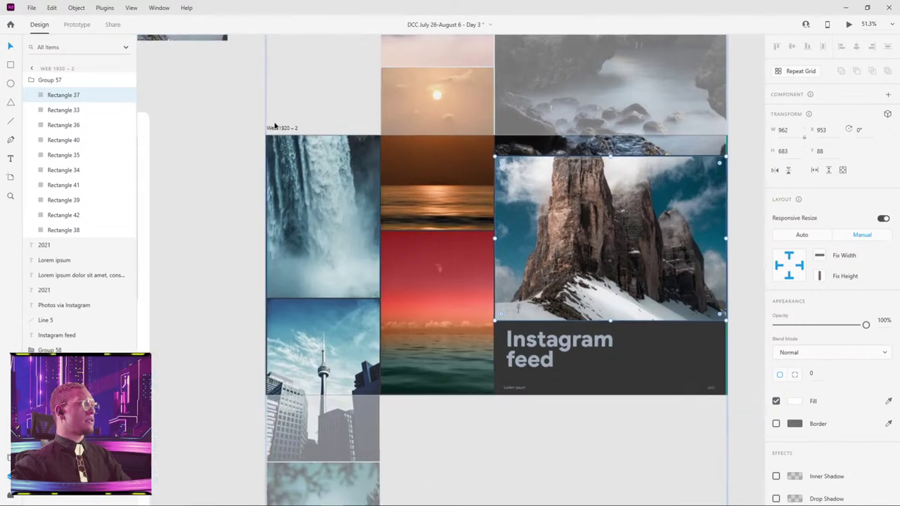
key(ctrl+v)
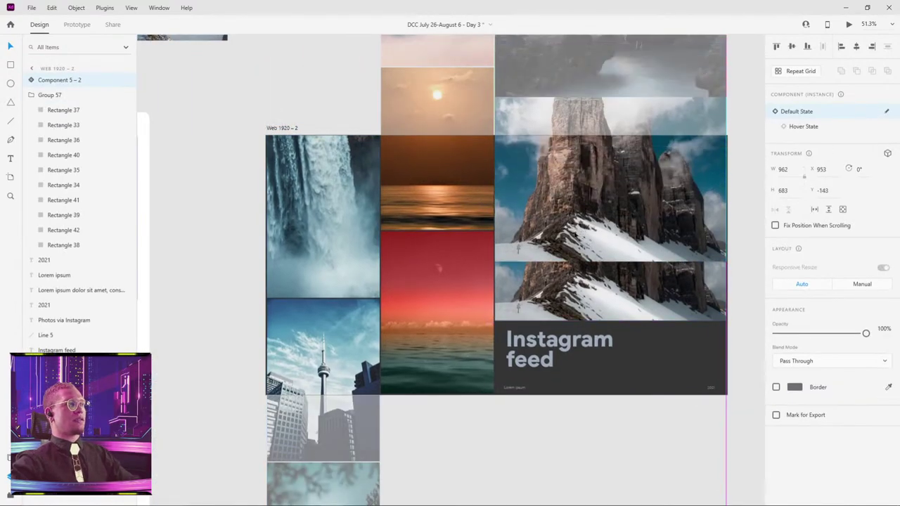
drag(605, 127, 605, 306)
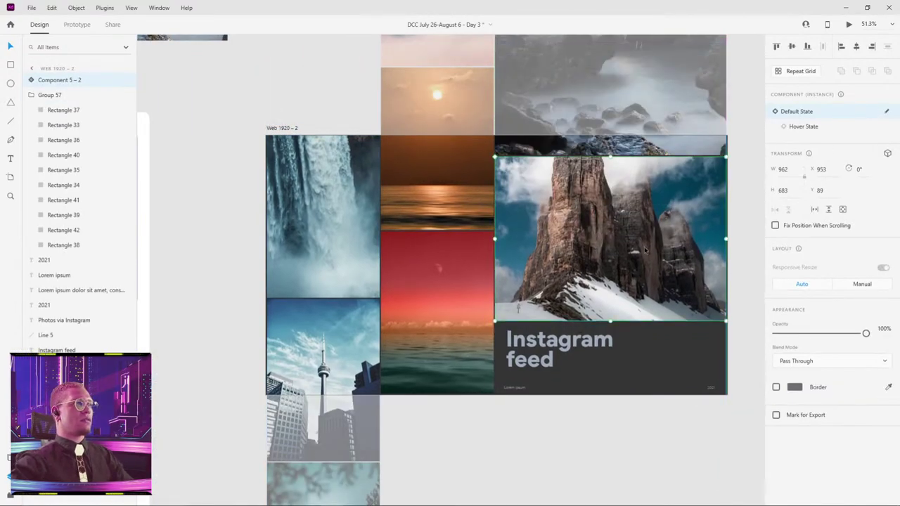
- Fine-tune the pasted component's vertical position to Y 88 so it lines up with the photo beneath, and check its spacing
scroll(598, 161, up, 5)
scroll(596, 160, up, 8)
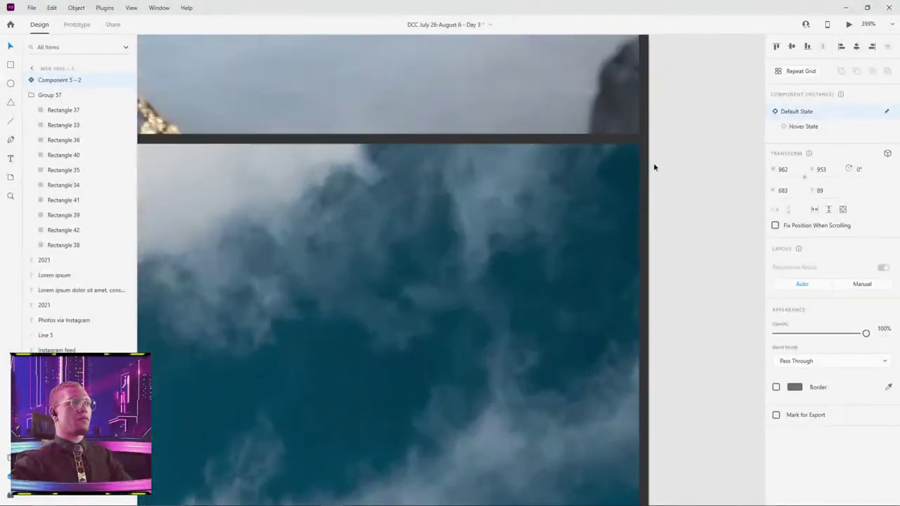
scroll(497, 217, down, 4)
scroll(443, 206, up, 8)
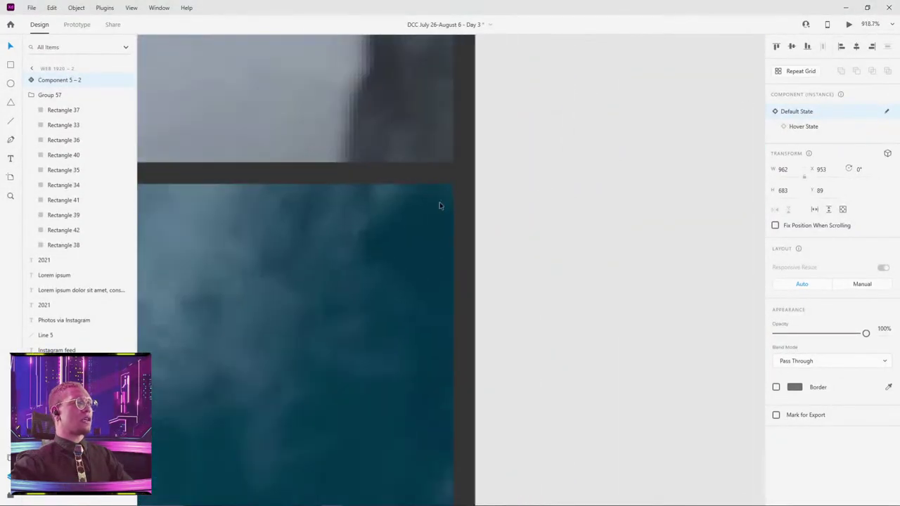
drag(398, 241, 398, 237)
scroll(398, 238, down, 10)
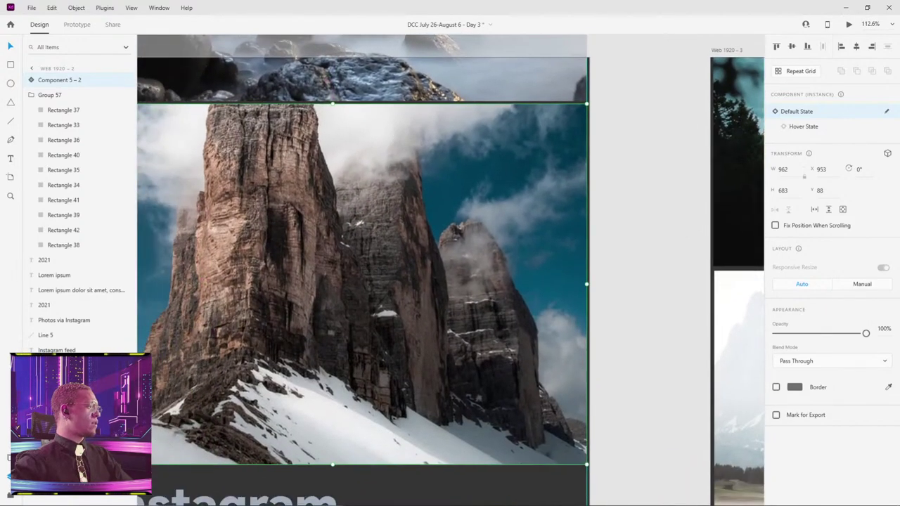
drag(340, 225, 458, 188)
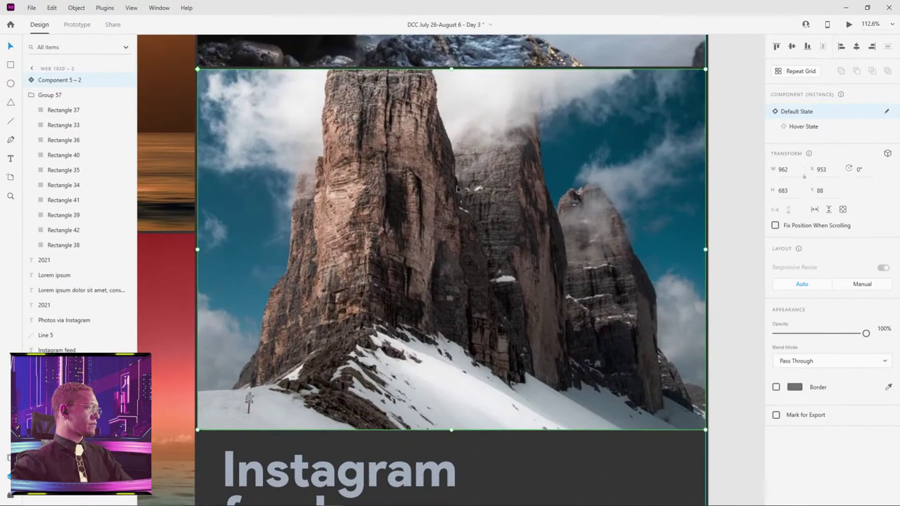
key(alt)
scroll(454, 190, down, 5)
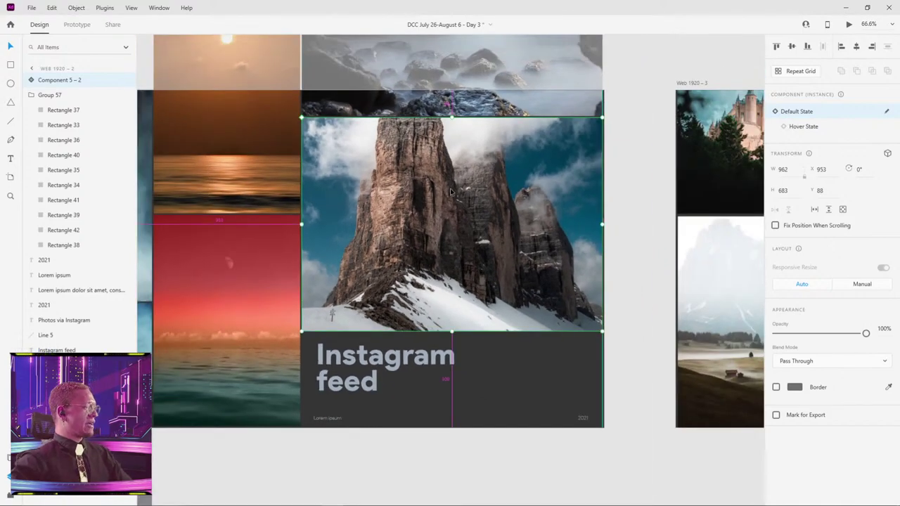
scroll(448, 194, down, 4)
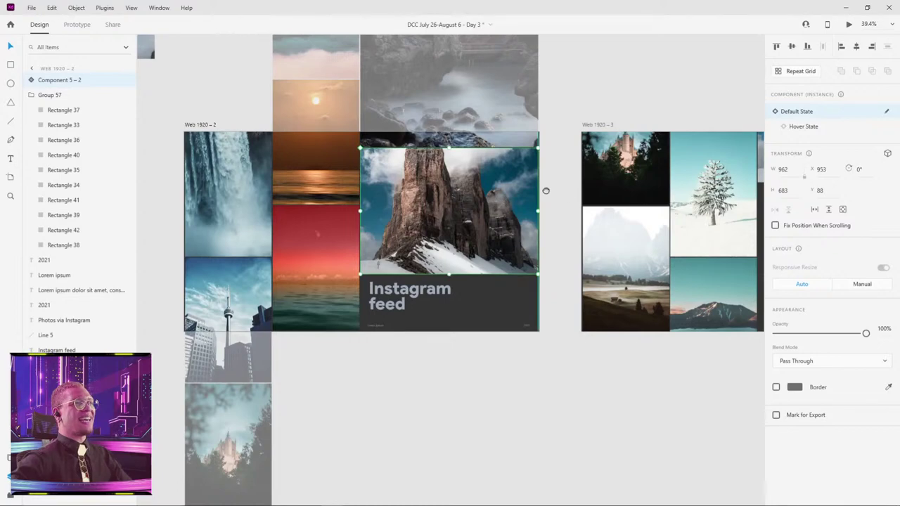
- Move the rocky peaks component into Group 57 on the Web 1920 – 2 artboard
drag(545, 190, 298, 232)
scroll(446, 127, down, 3)
drag(460, 164, 569, 145)
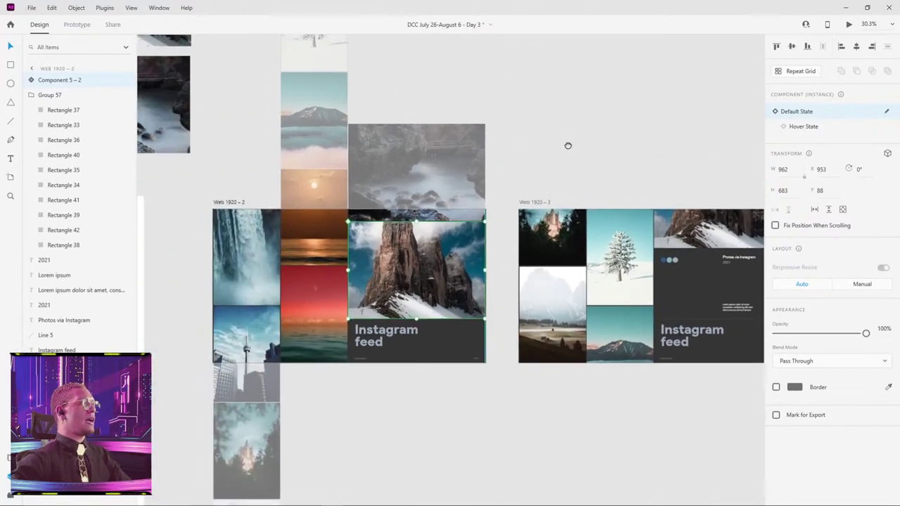
scroll(402, 264, up, 5)
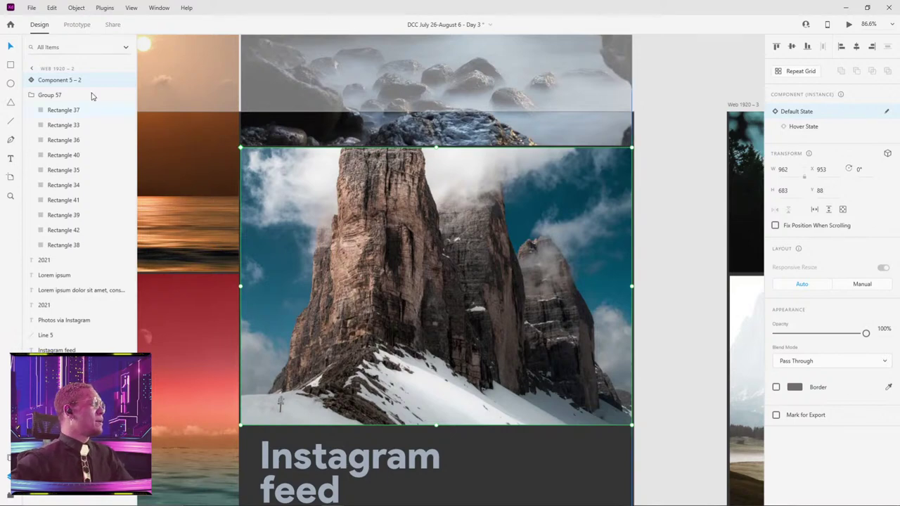
drag(43, 82, 51, 100)
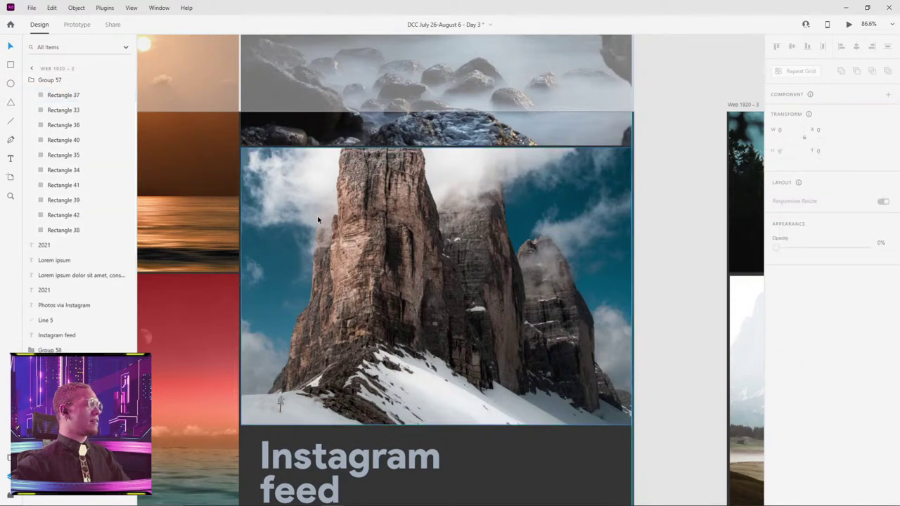
mouse_move(425, 197)
mouse_down()
mouse_move(395, 223)
mouse_move(425, 197)
mouse_up()
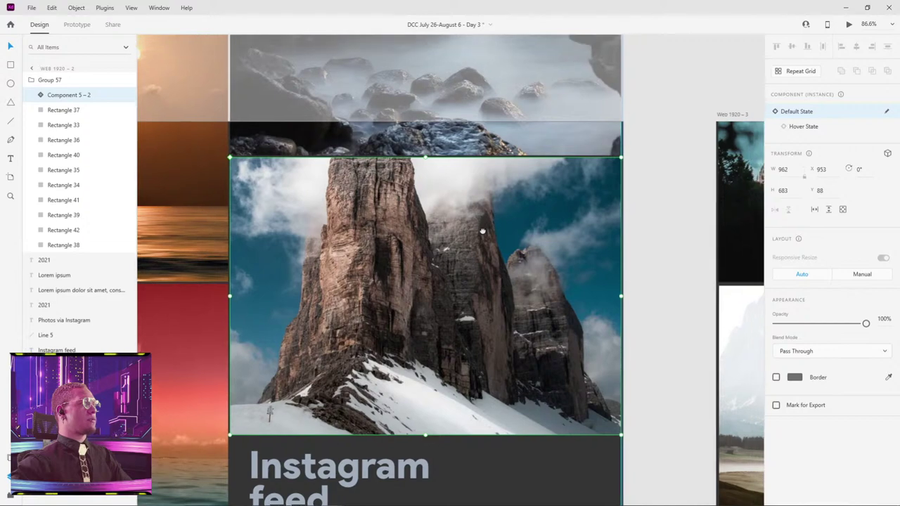
- Rename the rocky peaks component on Web 1920 – 2 to Component 5 – 1, matching the one on Web 1920 – 3
scroll(501, 213, right, 3)
scroll(478, 211, down, 5)
click(314, 343)
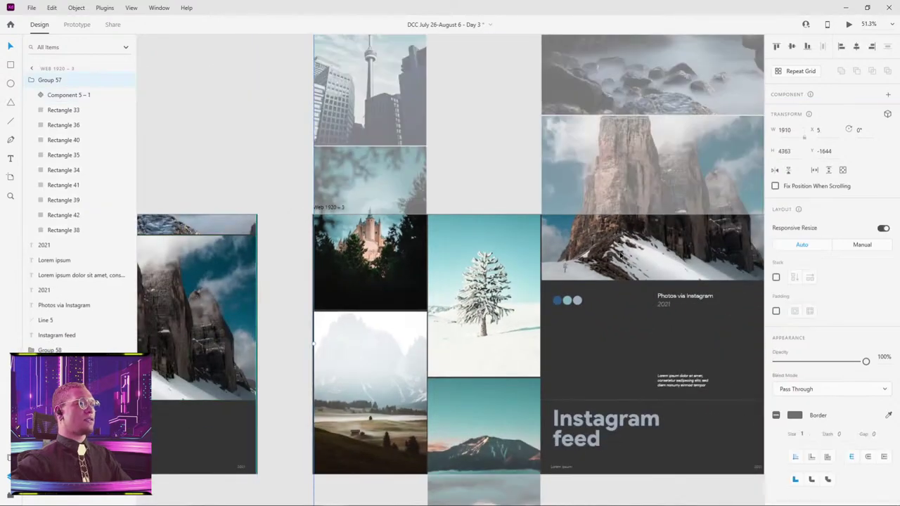
click(69, 94)
scroll(223, 177, left, 3)
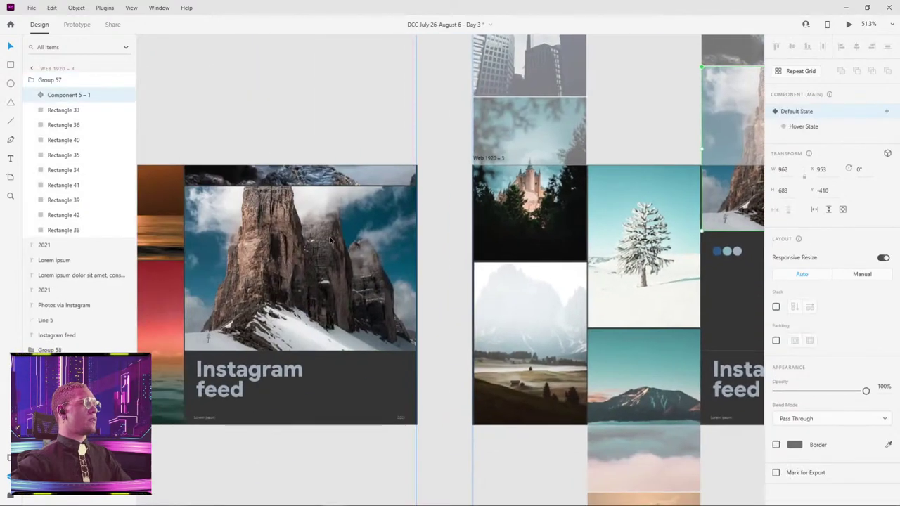
click(330, 239)
click(69, 95)
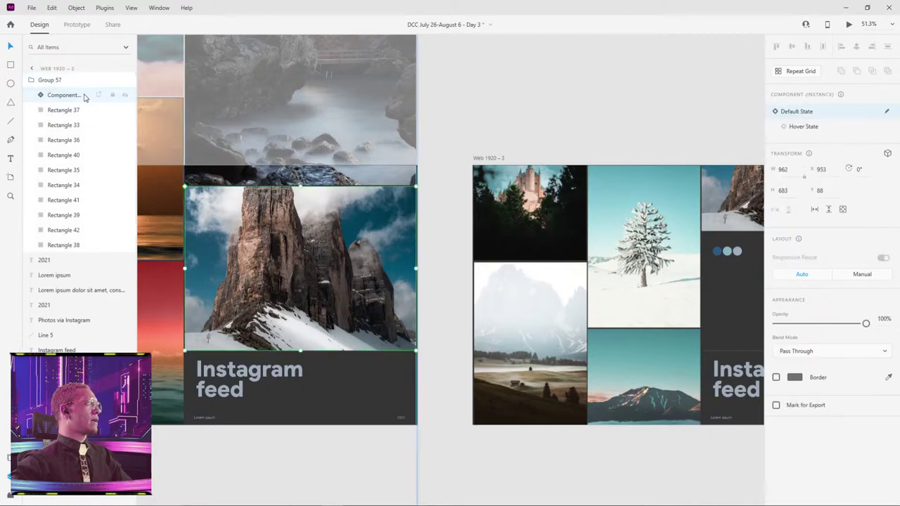
double_click(72, 96)
click(73, 97)
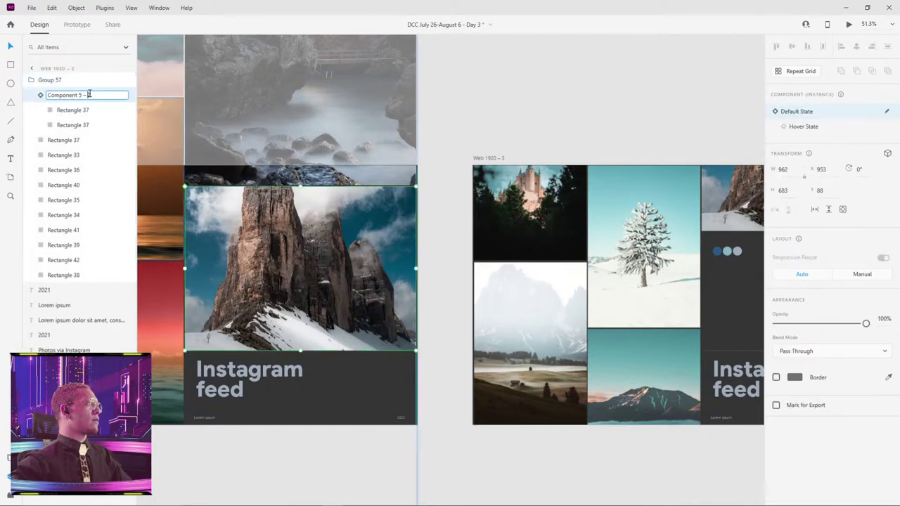
click(495, 92)
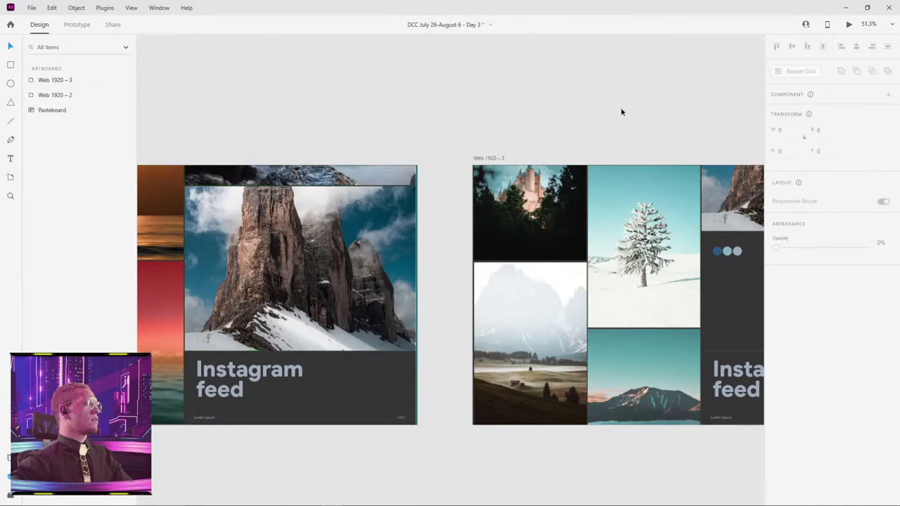
- Check the layer name of the rocky peaks component in Group 57 on the Web 1920 – 3 artboard
scroll(621, 110, right, 5)
double_click(524, 185)
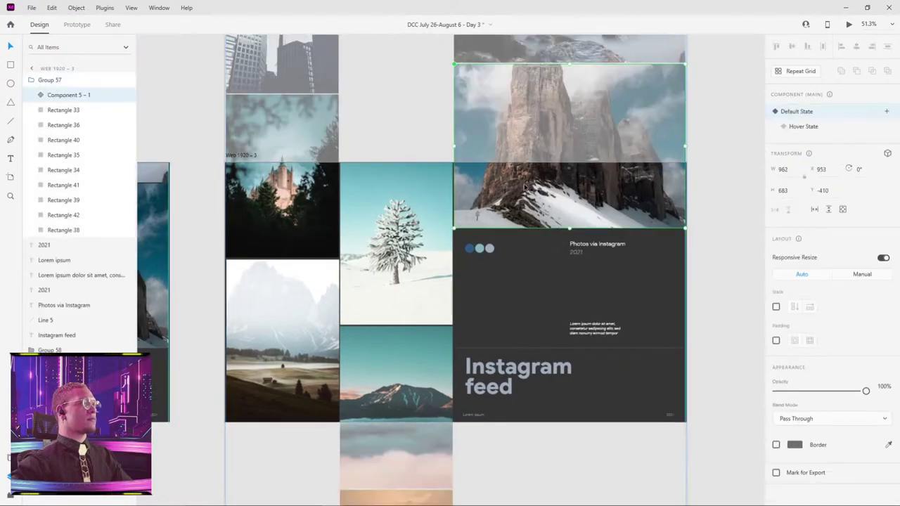
click(41, 97)
click(386, 66)
- Move the loose rocky peaks photo on the pasteboard into the empty area above the artboards, at X 1814 and Y -4731
scroll(345, 112, down, 5)
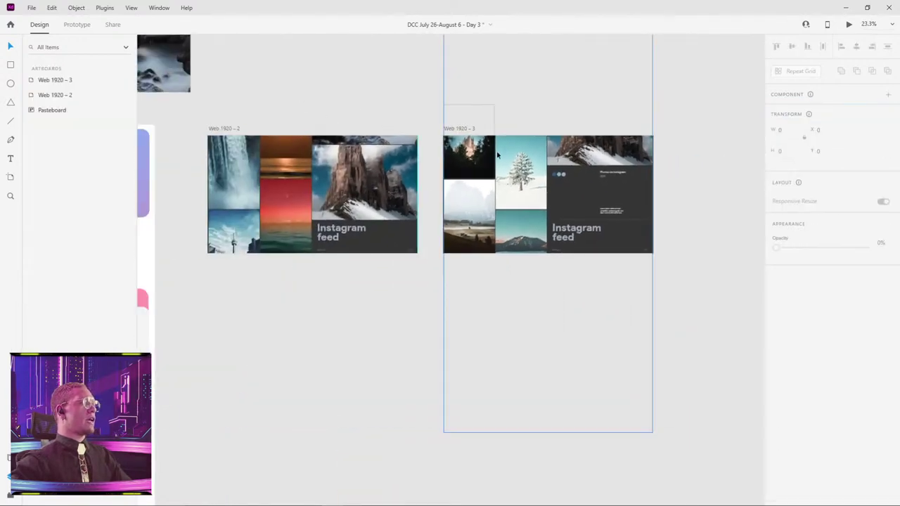
scroll(345, 156, left, 5)
scroll(345, 156, up, 3)
scroll(418, 256, right, 2)
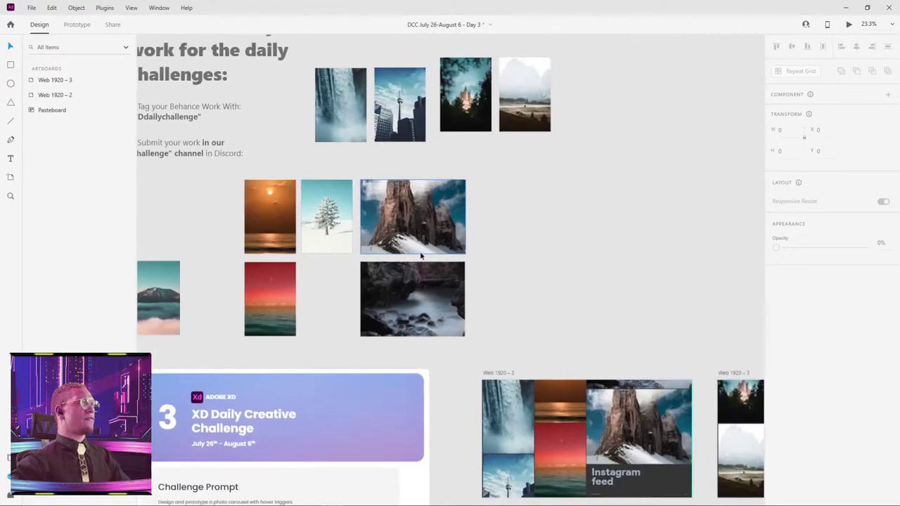
drag(403, 210, 680, 114)
scroll(681, 115, right, 4)
scroll(680, 114, up, 2)
drag(500, 237, 500, 126)
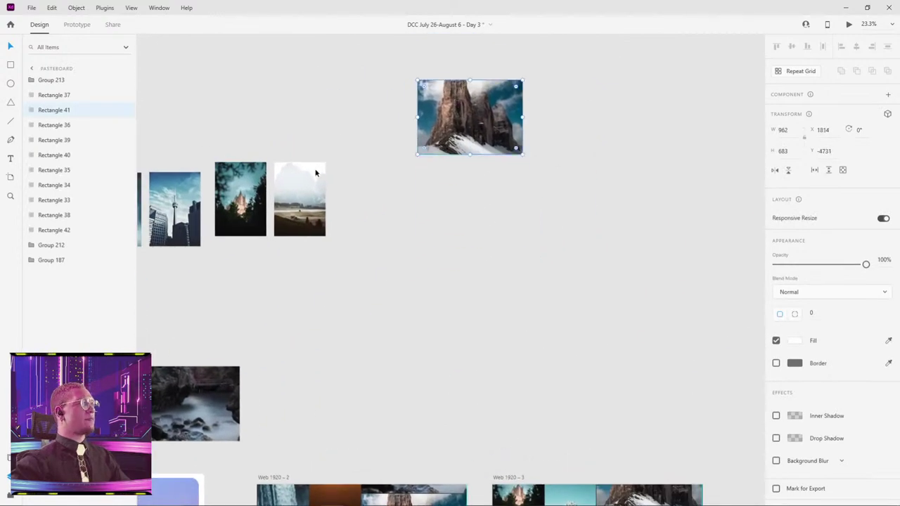
- Place the misty valley photo and the castle photo side by side below the loose rocky peaks photo
drag(310, 176, 452, 174)
drag(236, 197, 498, 171)
scroll(517, 190, up, 5)
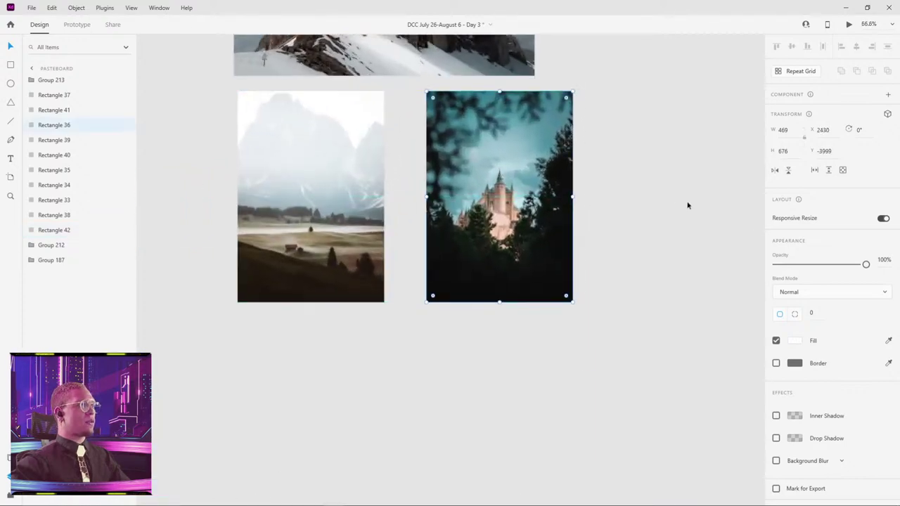
- Edit the loose castle photo in Photoshop by scribbling black brush strokes across it, and save it to update the image in Adobe XD
click(595, 218)
click(512, 211)
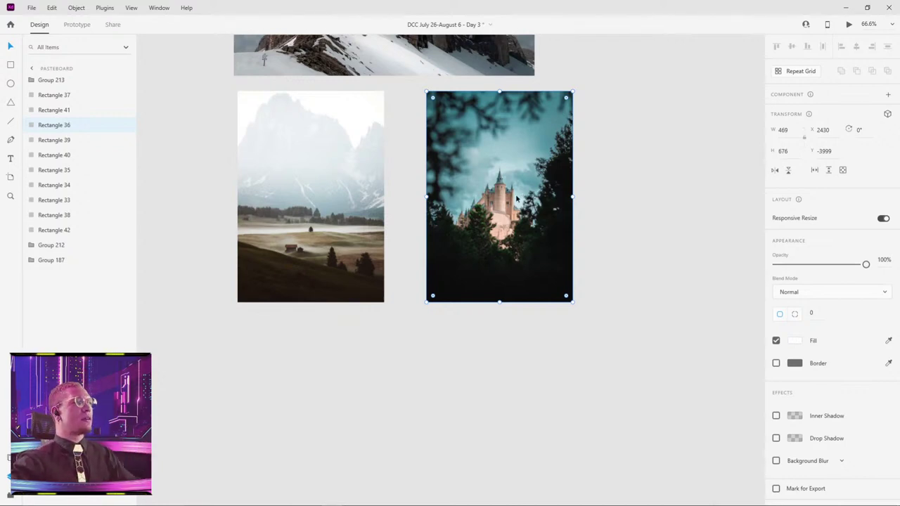
right_click(517, 197)
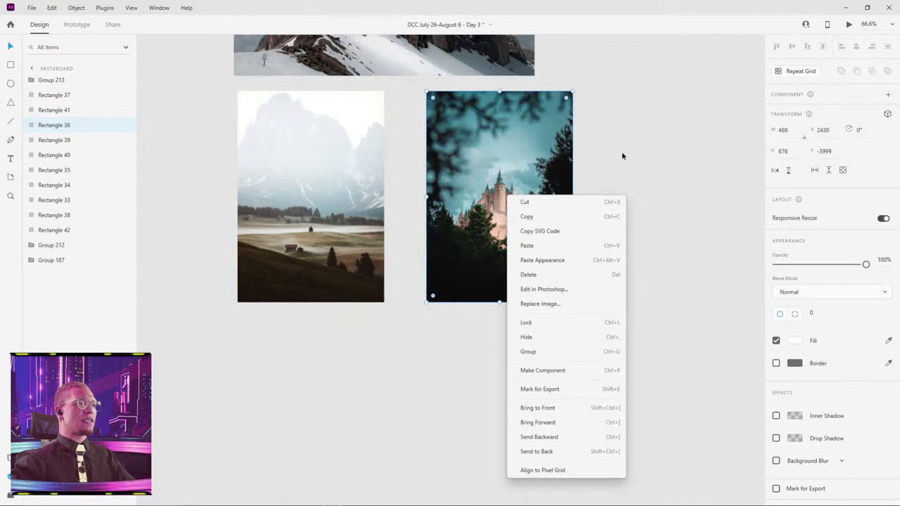
click(594, 172)
right_click(486, 176)
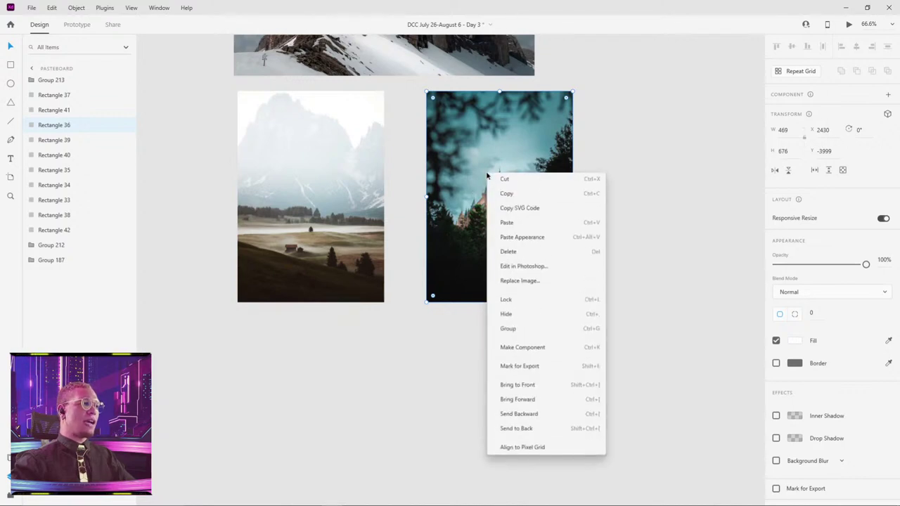
click(507, 268)
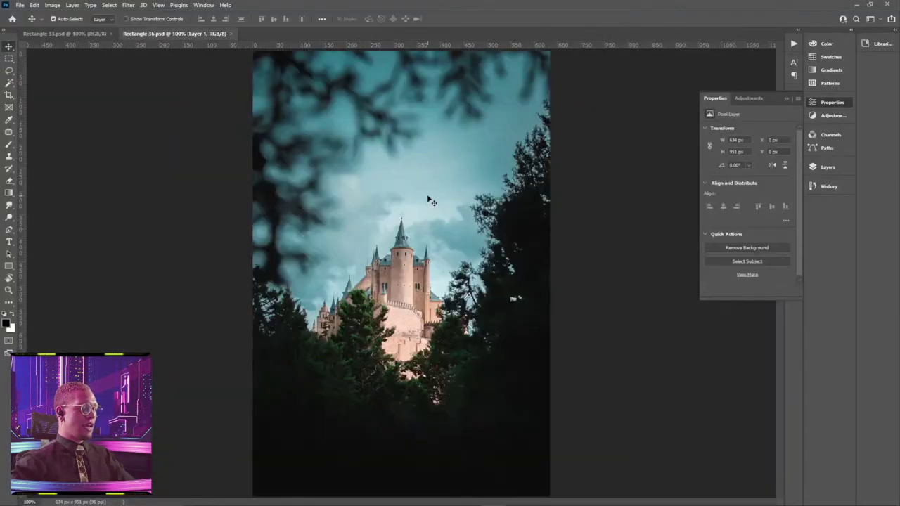
key(b)
mouse_move(418, 125)
mouse_down()
mouse_move(453, 273)
mouse_move(409, 242)
mouse_move(398, 342)
mouse_move(327, 129)
mouse_move(388, 268)
mouse_up()
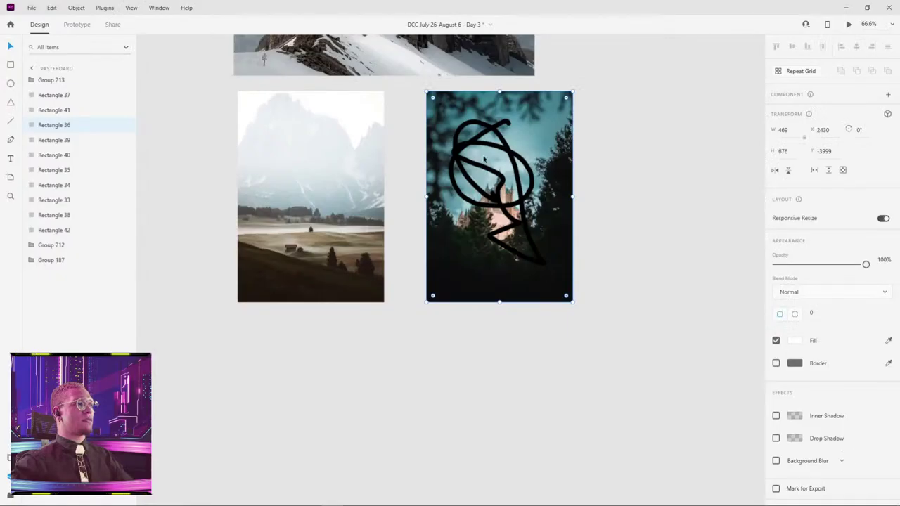
- Move the scribbled castle photo to X 2620, Y -3921 and the misty valley photo to X 1814, Y -4008
mouse_move(525, 160)
mouse_down()
mouse_move(560, 200)
mouse_move(633, 190)
mouse_move(653, 165)
mouse_move(627, 199)
mouse_move(584, 183)
mouse_up()
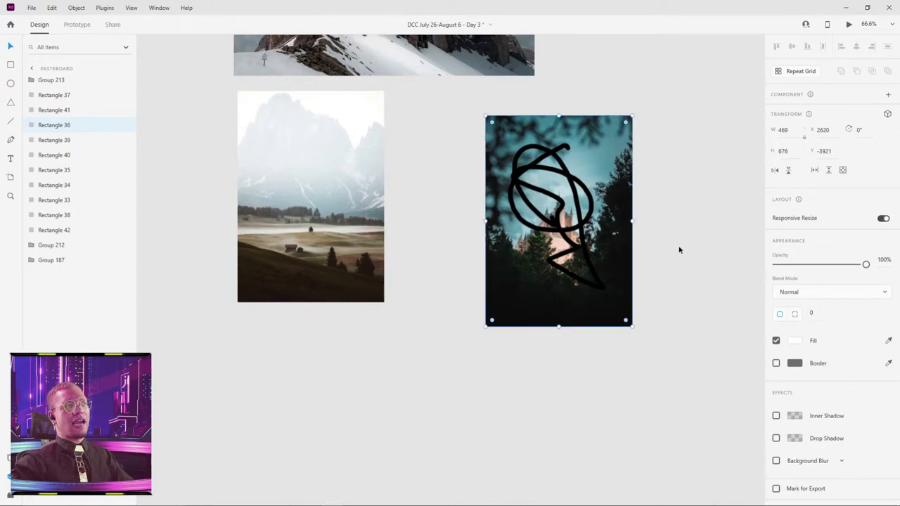
scroll(657, 279, down, 8)
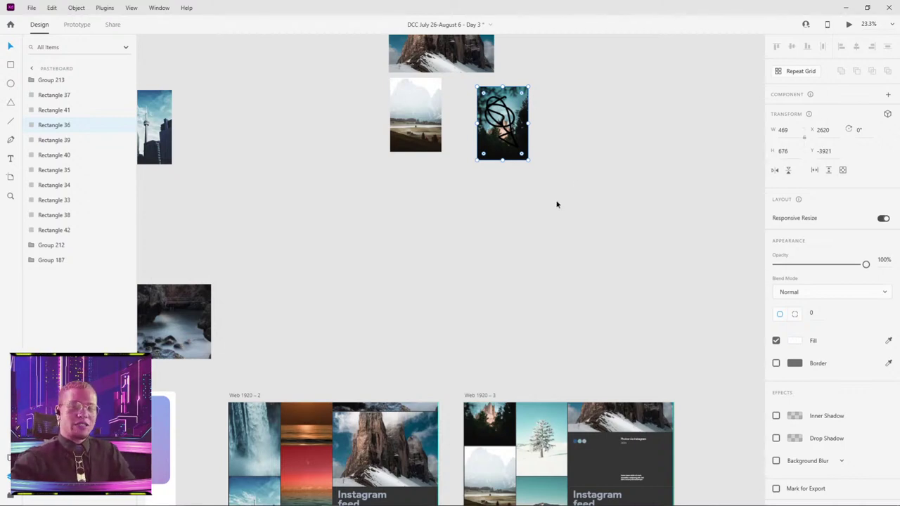
mouse_move(416, 126)
mouse_down()
mouse_move(403, 151)
mouse_move(413, 120)
mouse_up()
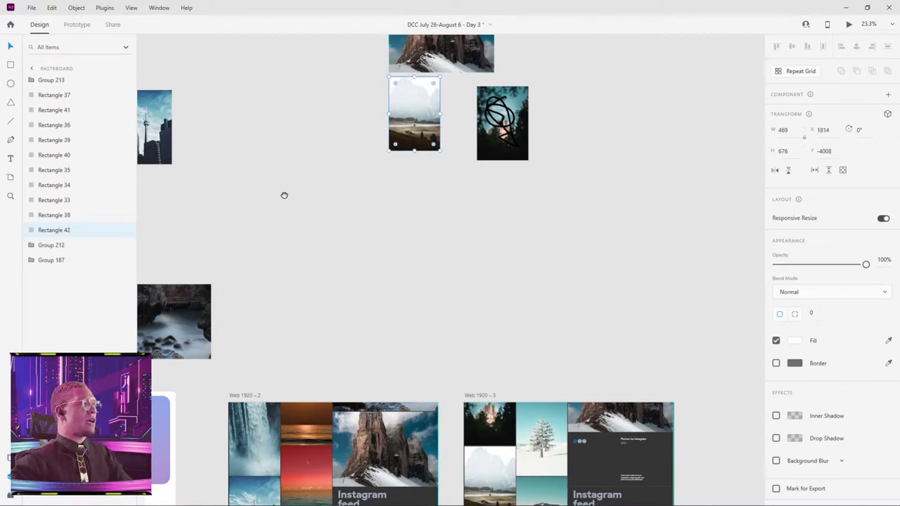
- Preview the prototype from the Web 1920 – 2 artboard to check the carousel transition, and close the preview
drag(284, 195, 501, 126)
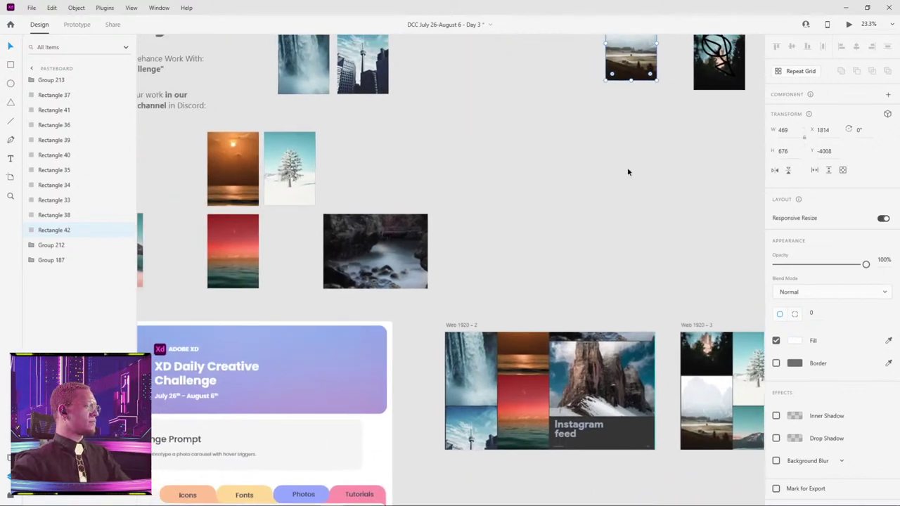
scroll(577, 162, right, 5)
scroll(575, 111, down, 2)
click(295, 192)
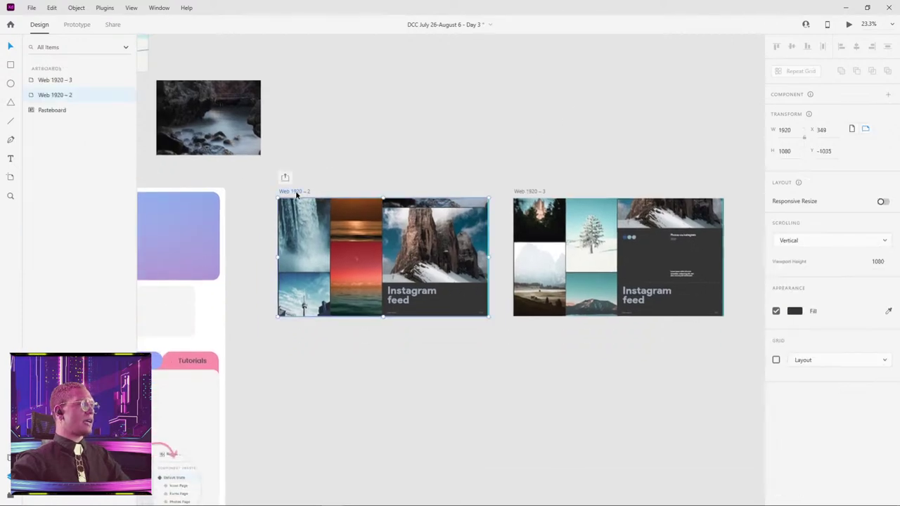
click(849, 25)
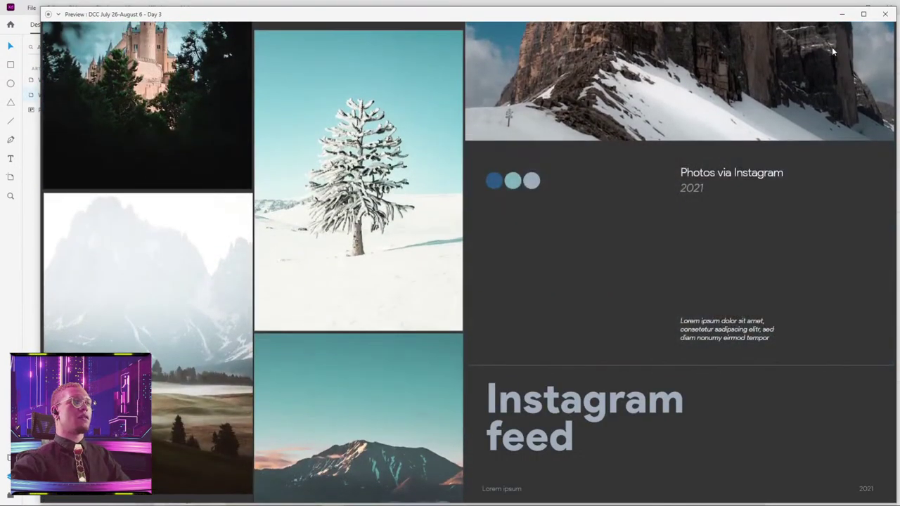
click(886, 14)
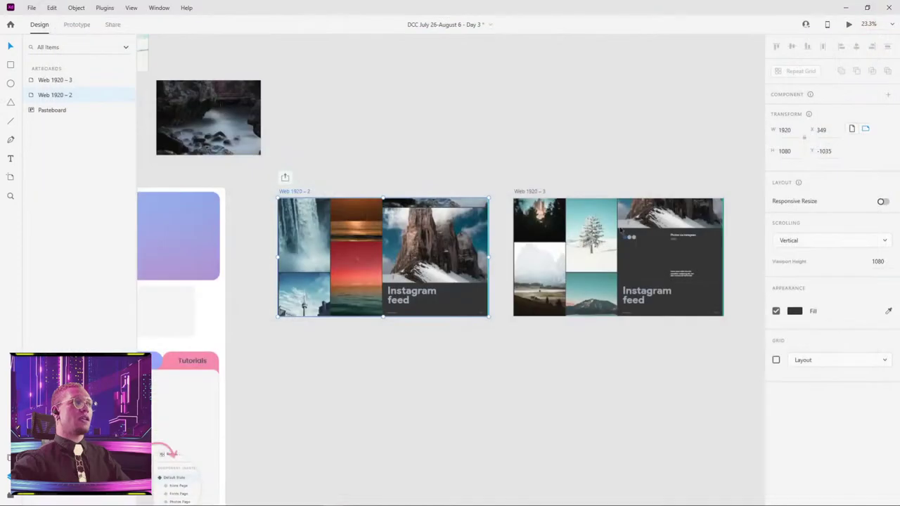
- Delete the original rocky peaks photo, Rectangle 37, beneath the component in Group 57 on Web 1920 – 2
scroll(394, 190, up, 5)
click(394, 190)
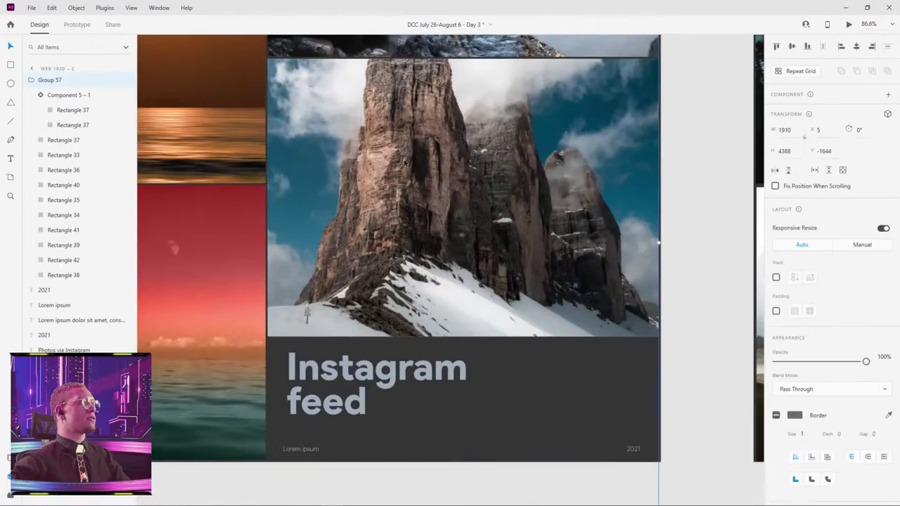
double_click(404, 159)
click(41, 96)
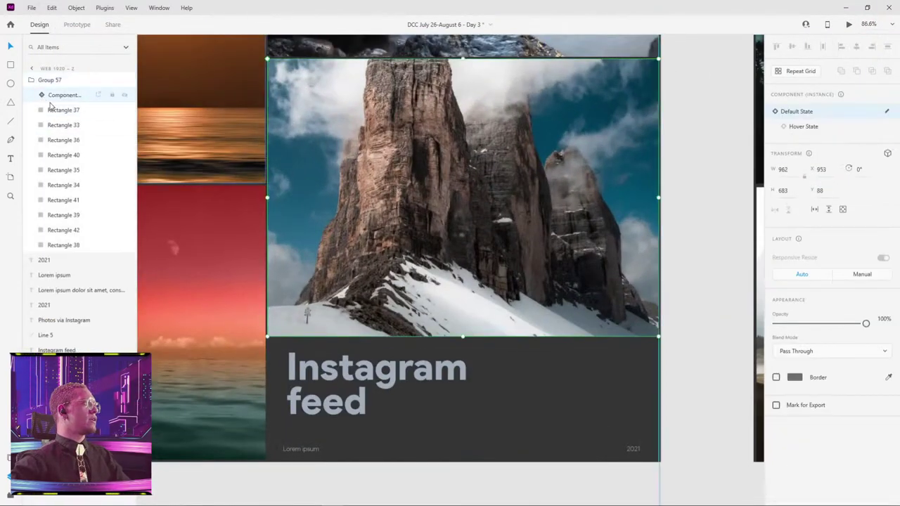
click(62, 109)
key(Delete)
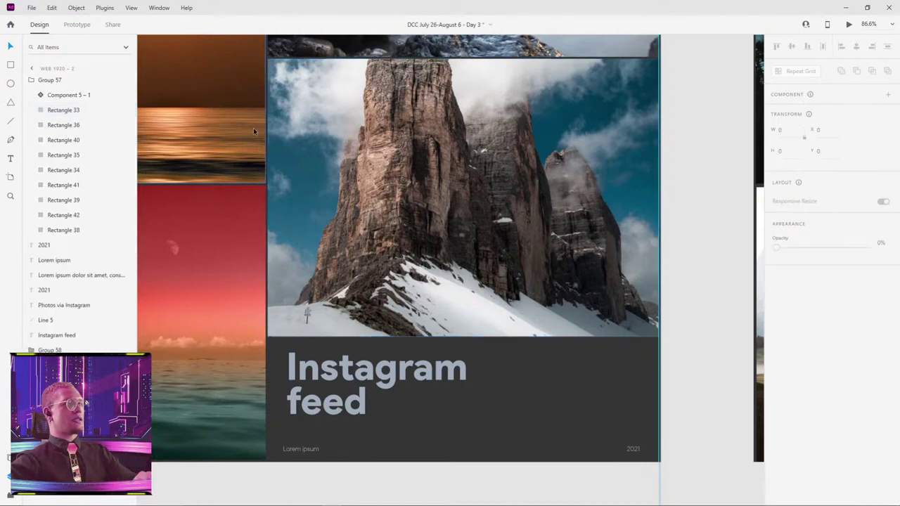
- Preview the carousel again from Web 1920 – 2 with only the component in place, and close the preview
key(alt+Tab)
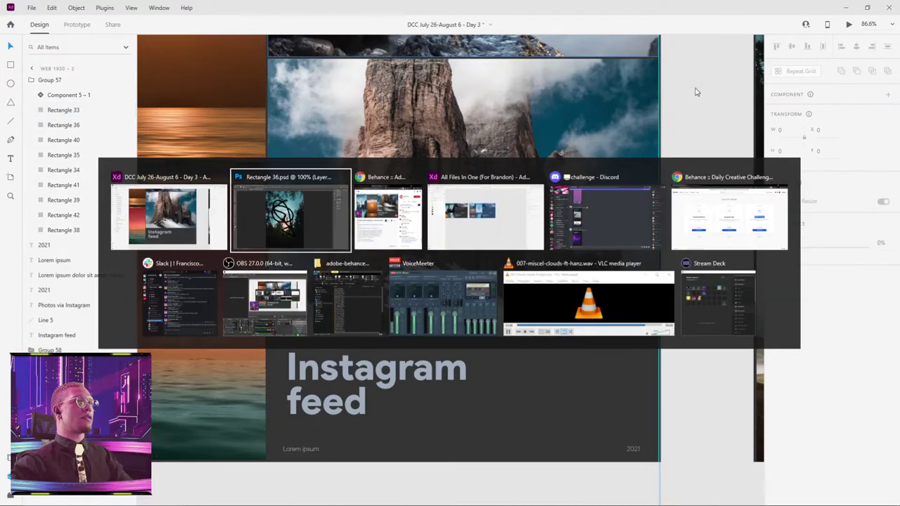
key(Escape)
scroll(572, 120, down, 5)
click(361, 110)
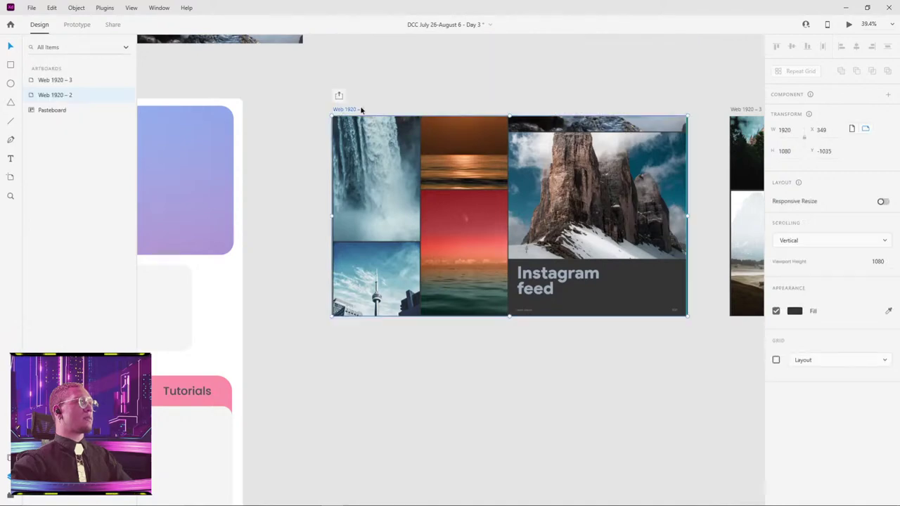
click(849, 25)
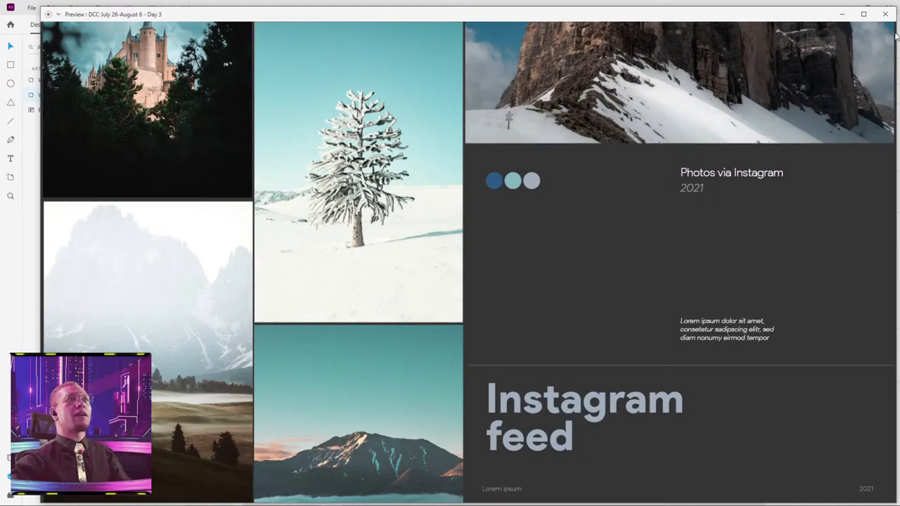
click(886, 14)
click(693, 62)
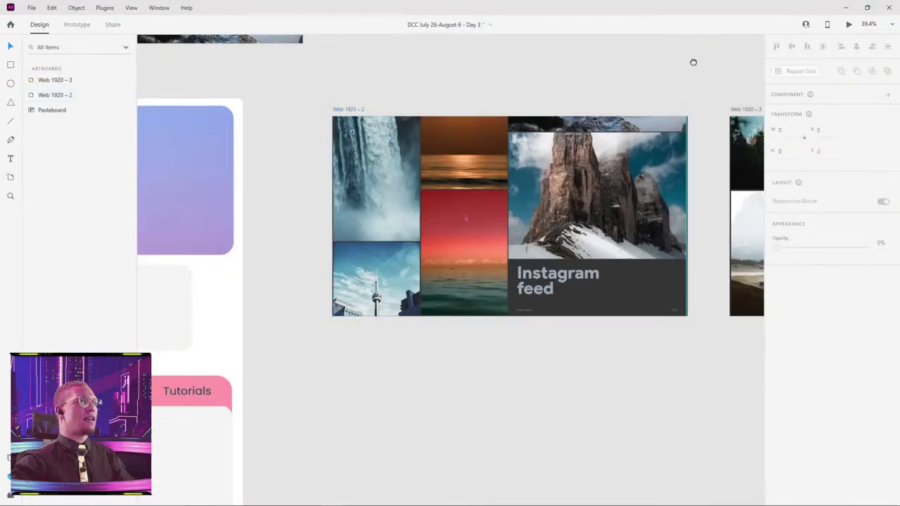
scroll(486, 225, right, 3)
click(487, 220)
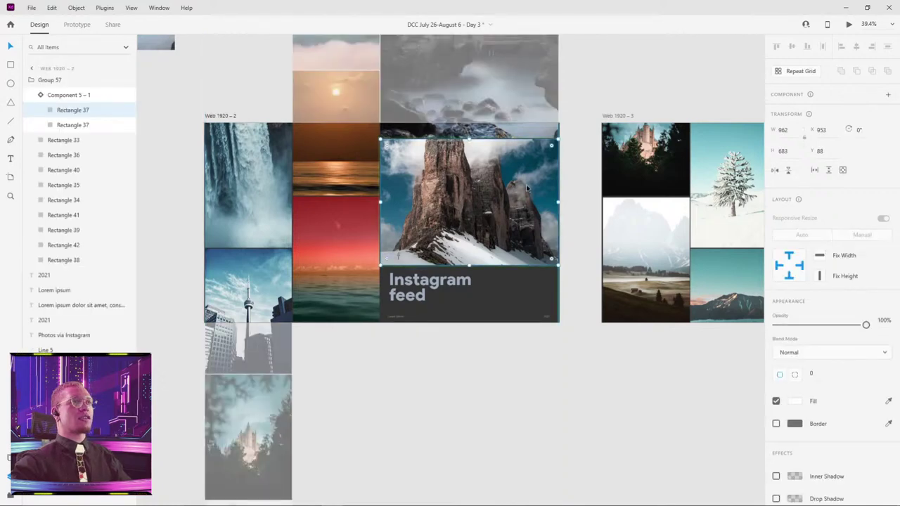
click(593, 77)
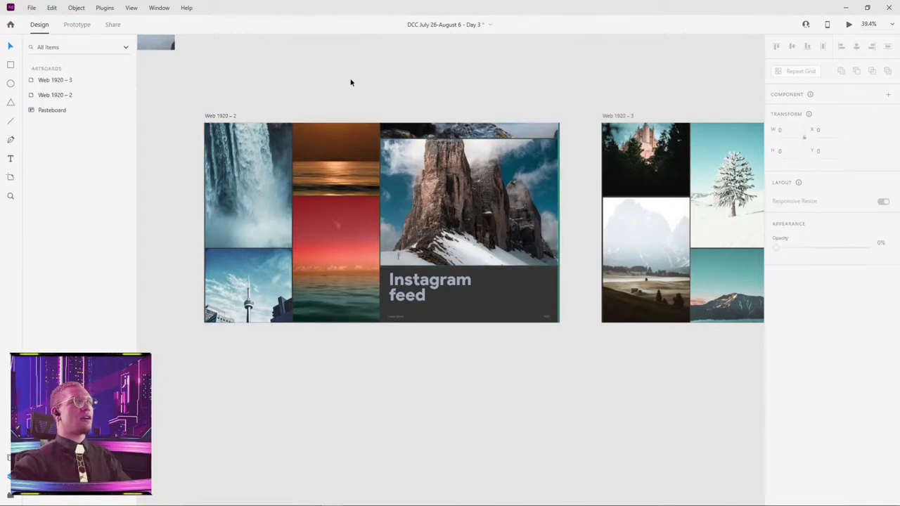
- Set the rocky peaks component's hover interaction on Web 1920 – 2 to Snap easing with a 0.4 s duration
click(76, 25)
click(493, 183)
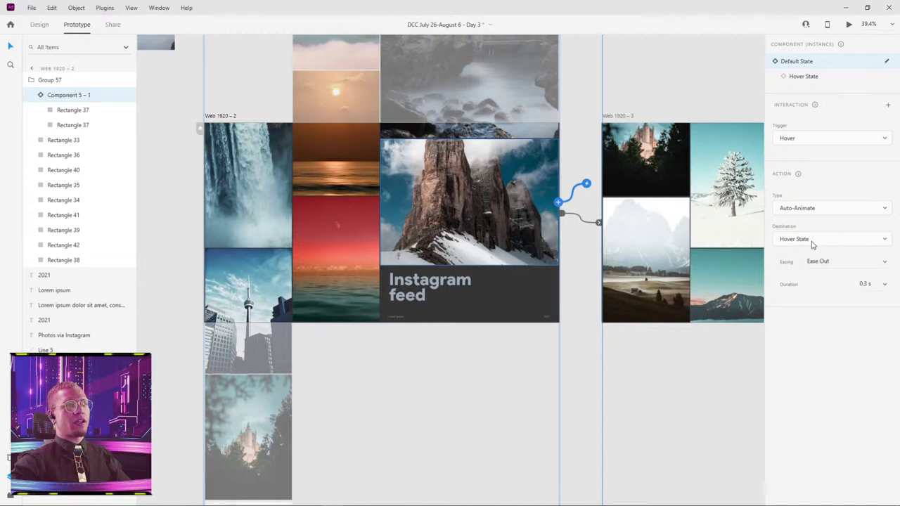
click(883, 264)
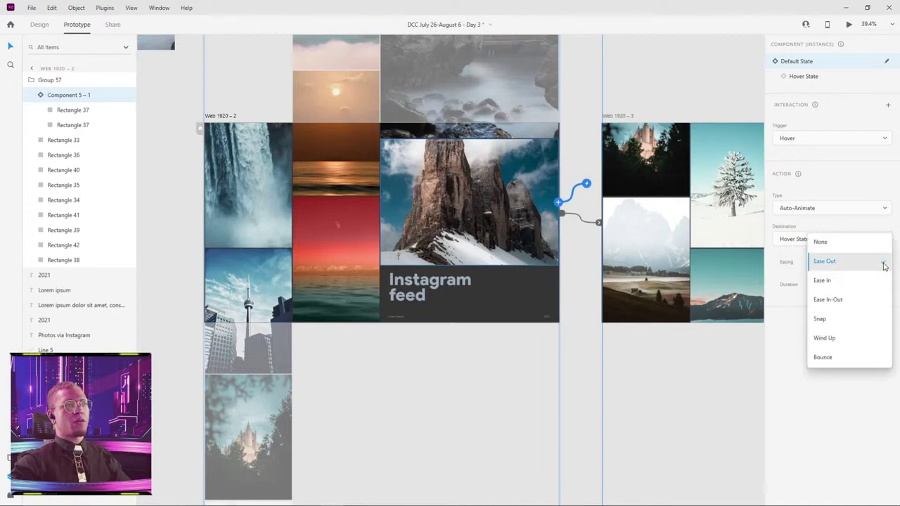
click(840, 320)
click(867, 284)
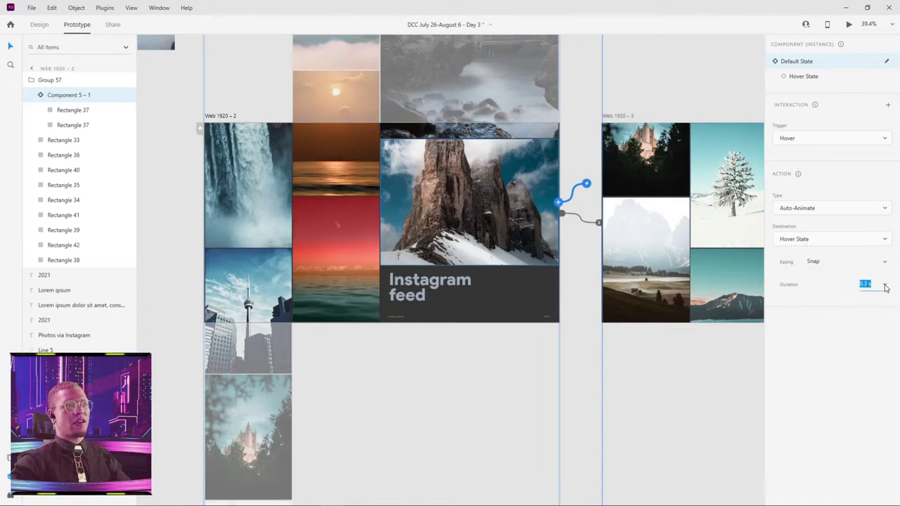
click(886, 288)
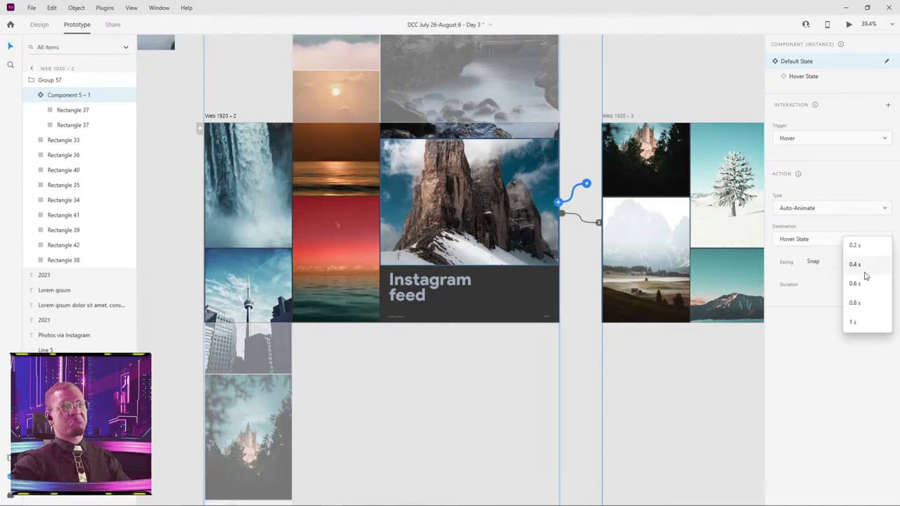
click(865, 265)
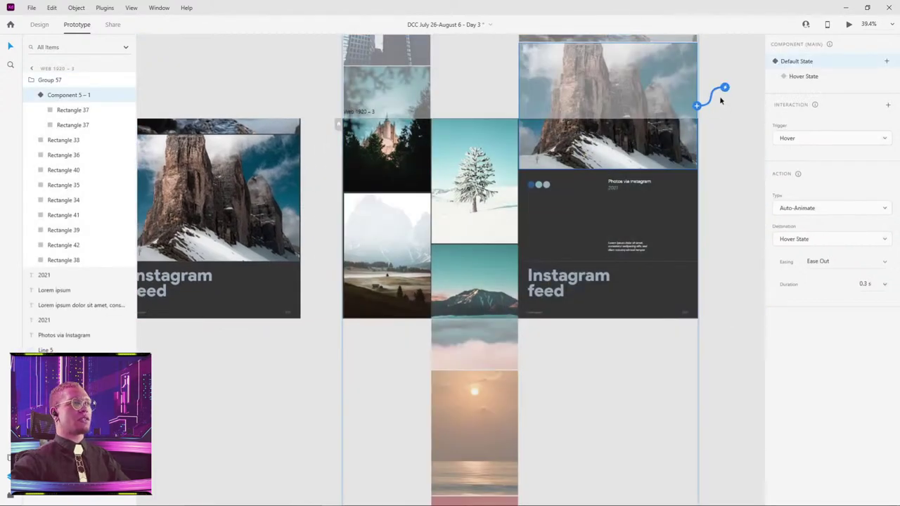
- Give the main rocky peaks component on Web 1920 – 3 a hover interaction with Snap easing and 0.4 s duration
click(799, 79)
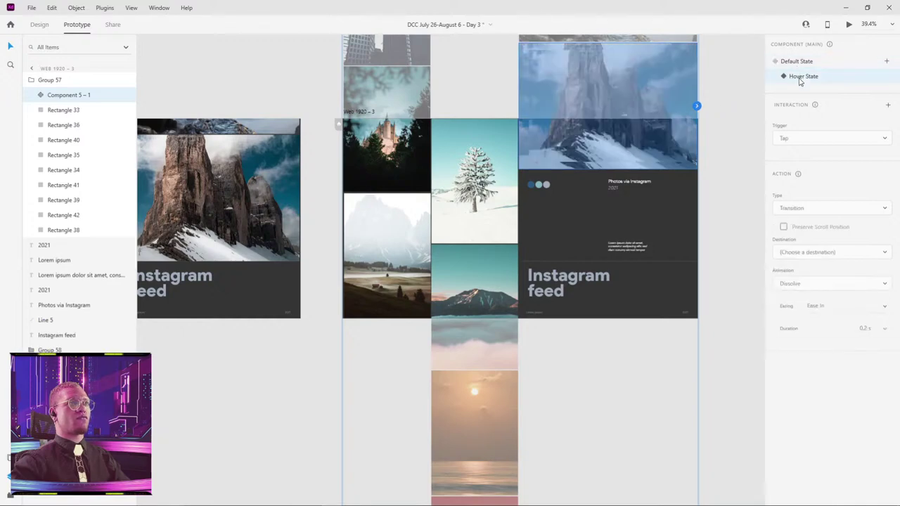
click(799, 62)
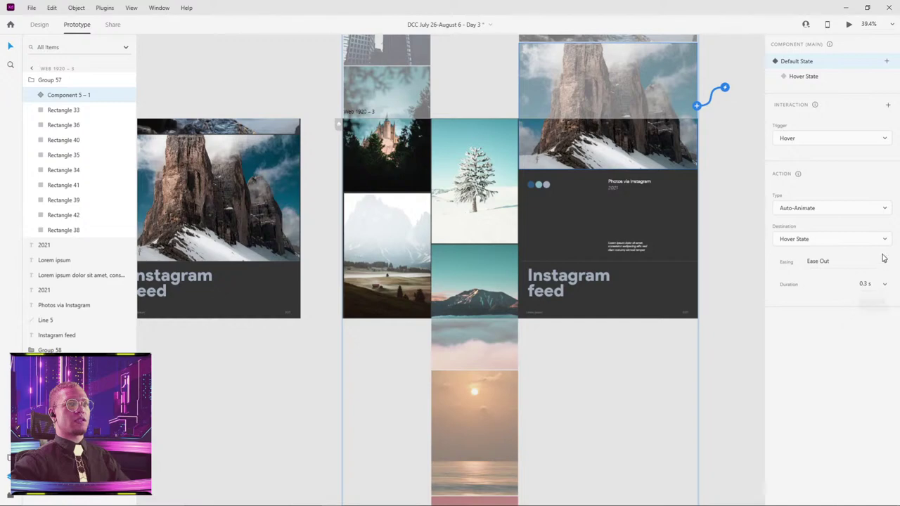
click(885, 261)
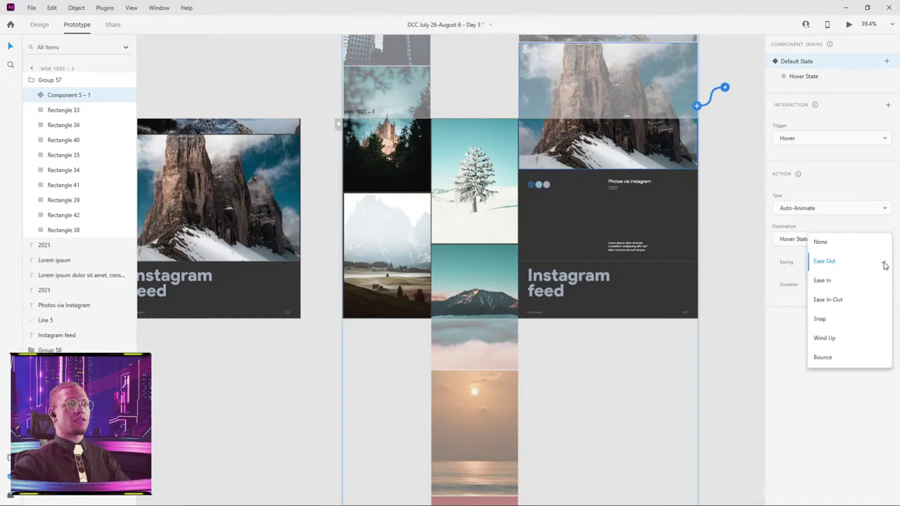
click(838, 325)
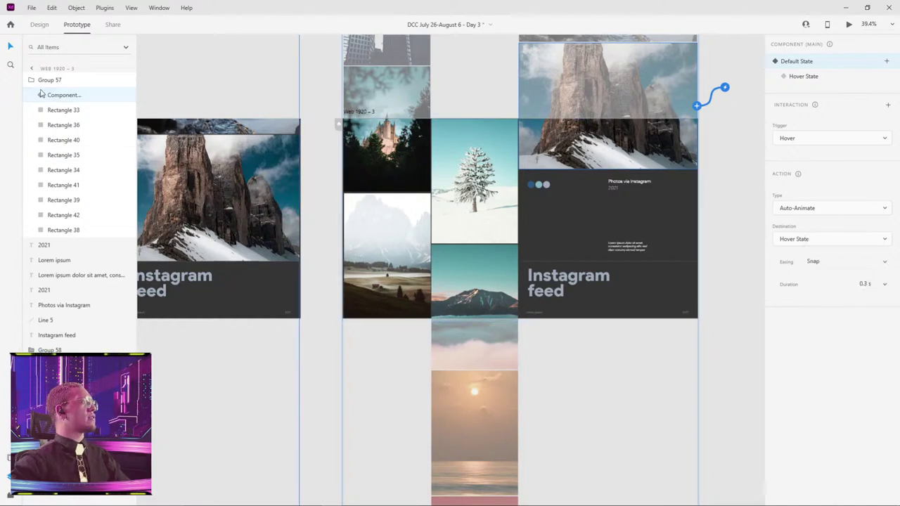
click(885, 287)
click(867, 282)
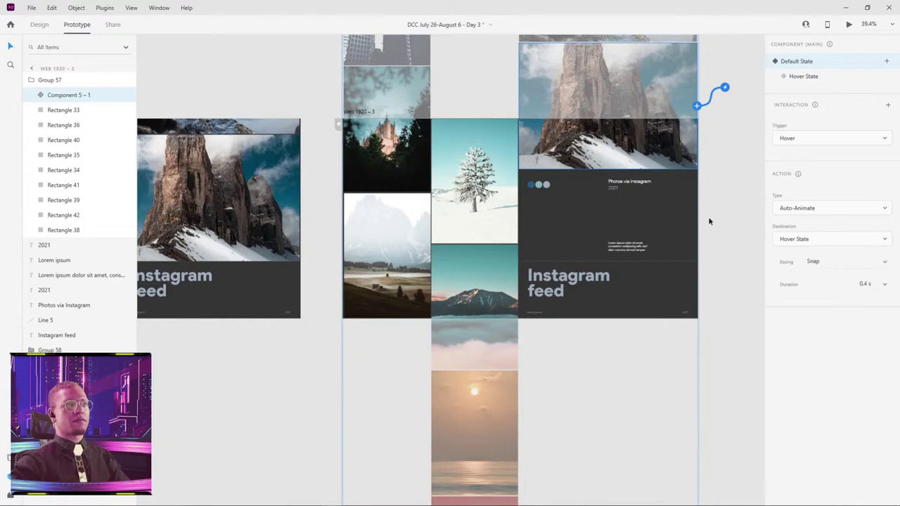
- Preview the prototype from the Web 1920 – 2 artboard to check the updated hover timing, and close the preview
click(714, 200)
scroll(706, 295, up, 2)
click(660, 263)
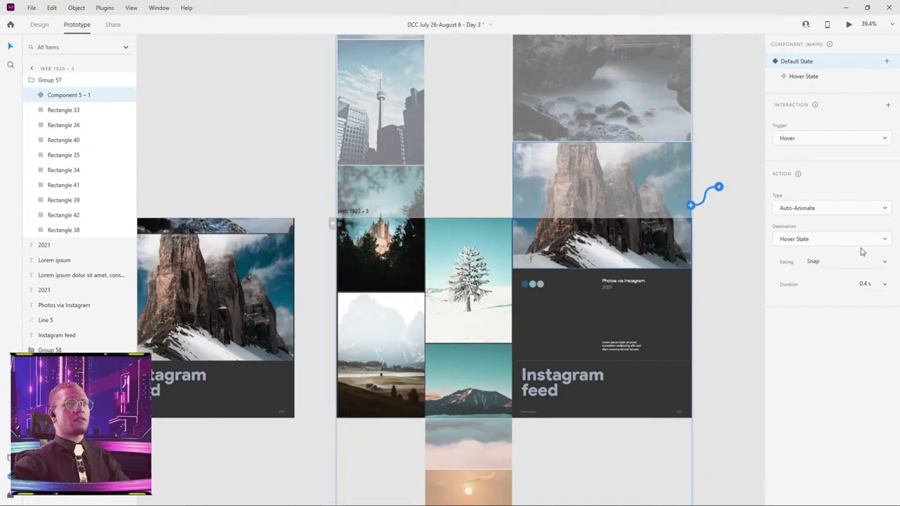
scroll(727, 258, down, 4)
click(384, 233)
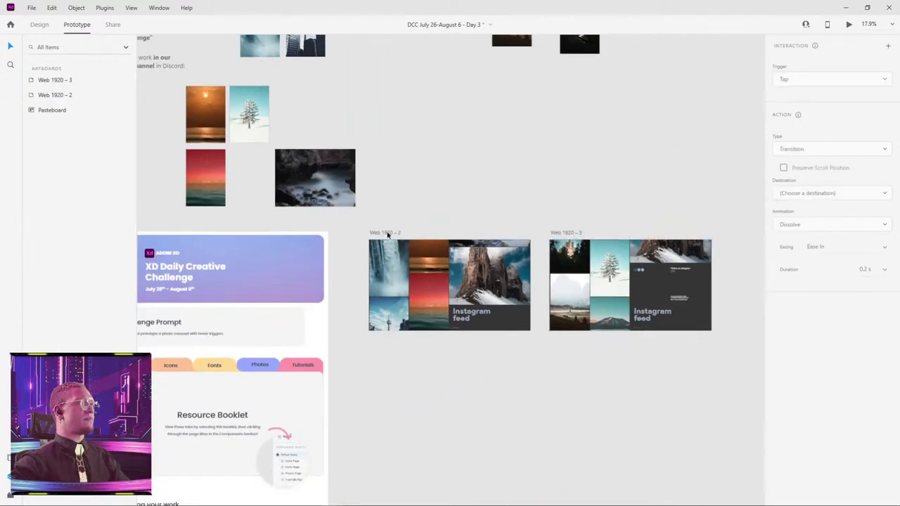
click(849, 25)
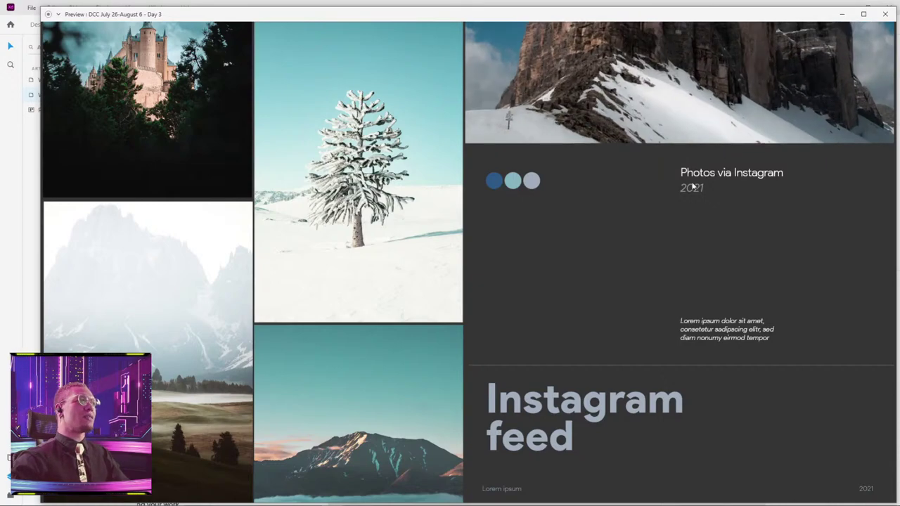
key(alt+F4)
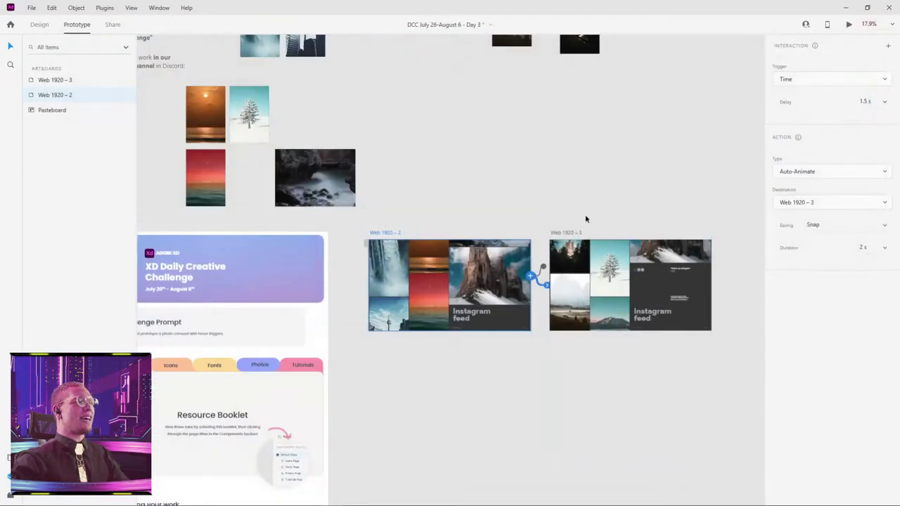
- Inspect the rocky peaks component instance on Web 1920 – 2 and trace it to its main component on Web 1920 – 3
scroll(586, 218, down, 1)
scroll(586, 218, right, 1)
key(ctrl+equal)
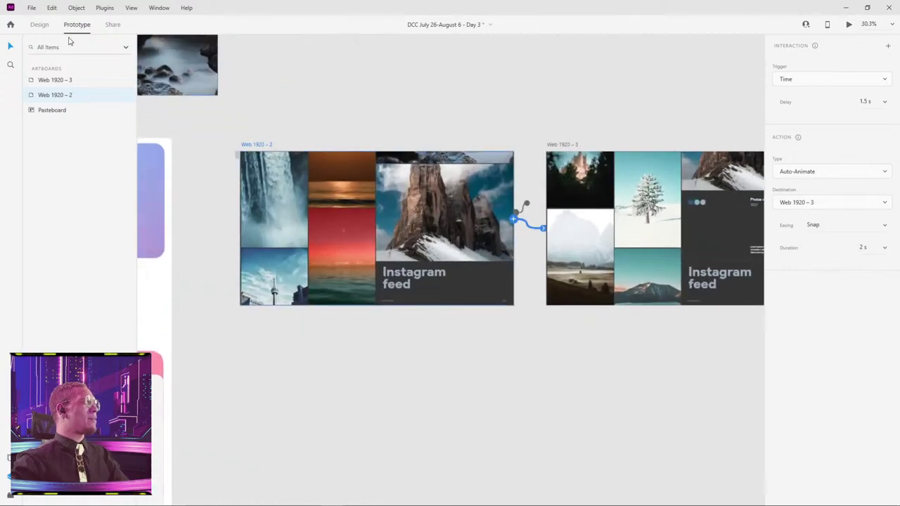
click(39, 25)
double_click(412, 204)
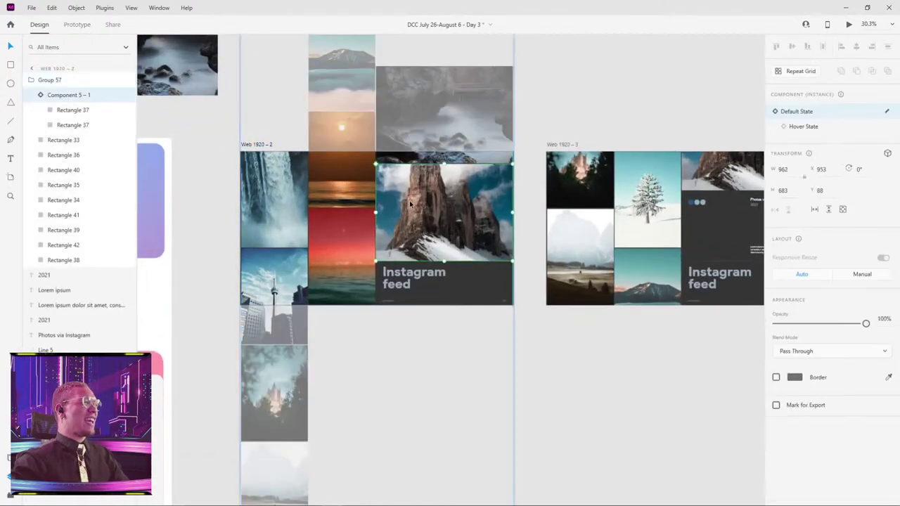
click(72, 110)
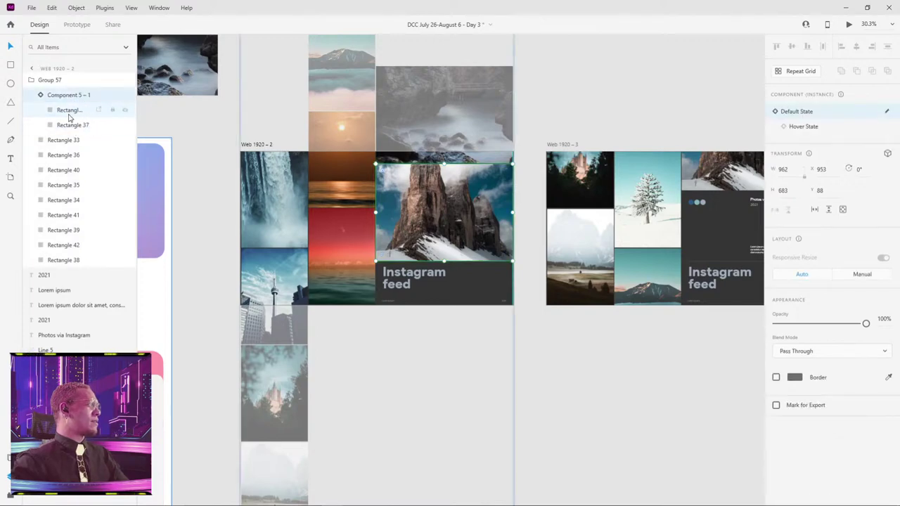
key(ctrl+shift+k)
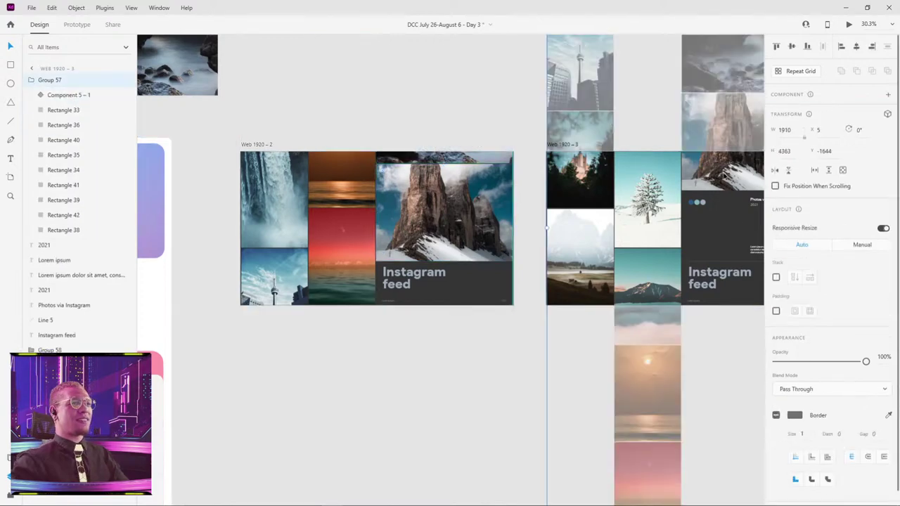
click(40, 96)
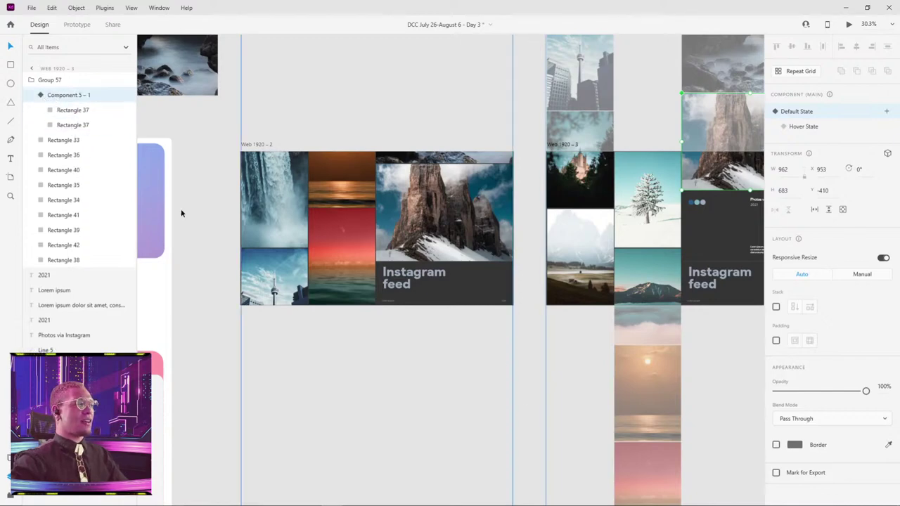
- Select Group 57 on Web 1920 – 2 and on Web 1920 – 3 to compare the two groups
click(49, 79)
click(439, 232)
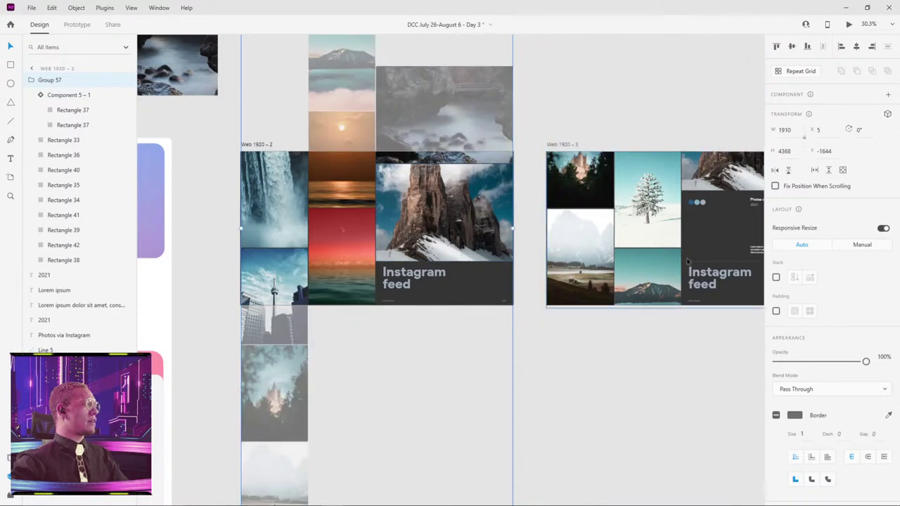
scroll(584, 211, right, 5)
click(583, 148)
click(444, 158)
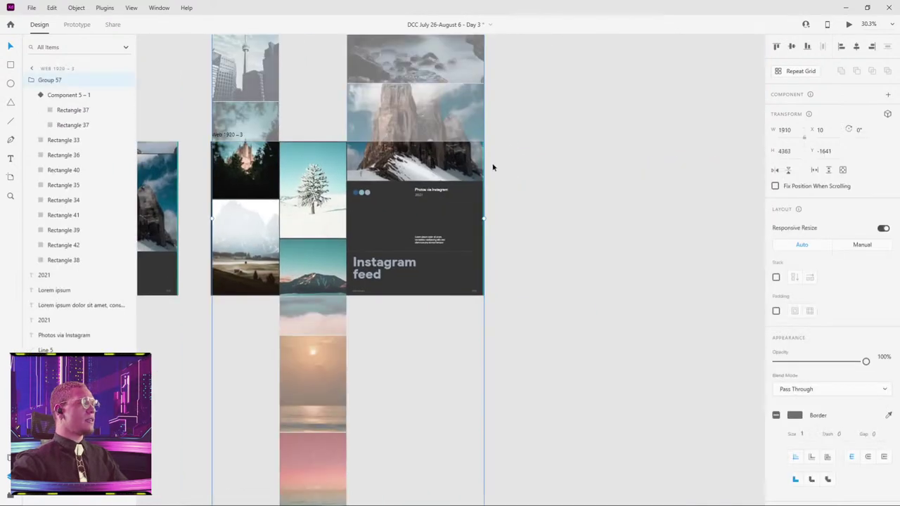
click(229, 115)
drag(231, 133, 584, 109)
key(ctrl+z)
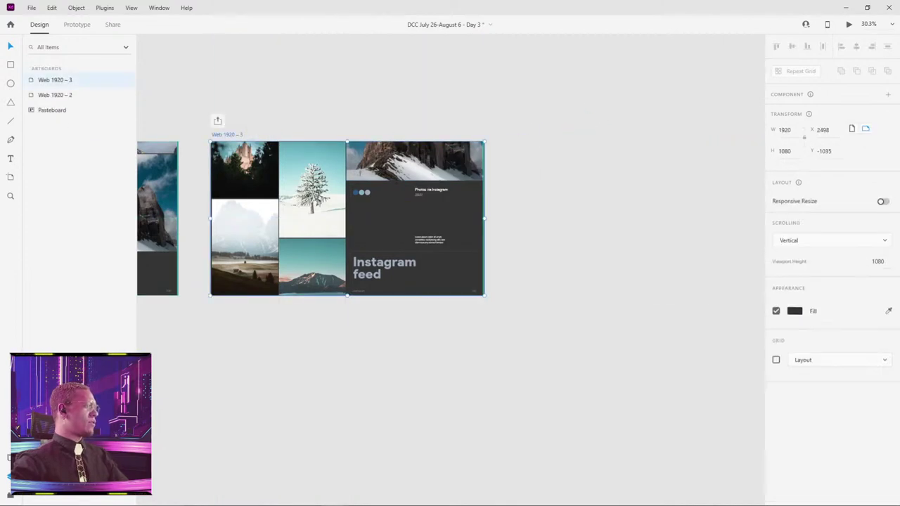
- Draw a blank test artboard of about 1318 × 1217 to the right of Web 1920 – 3
key(a)
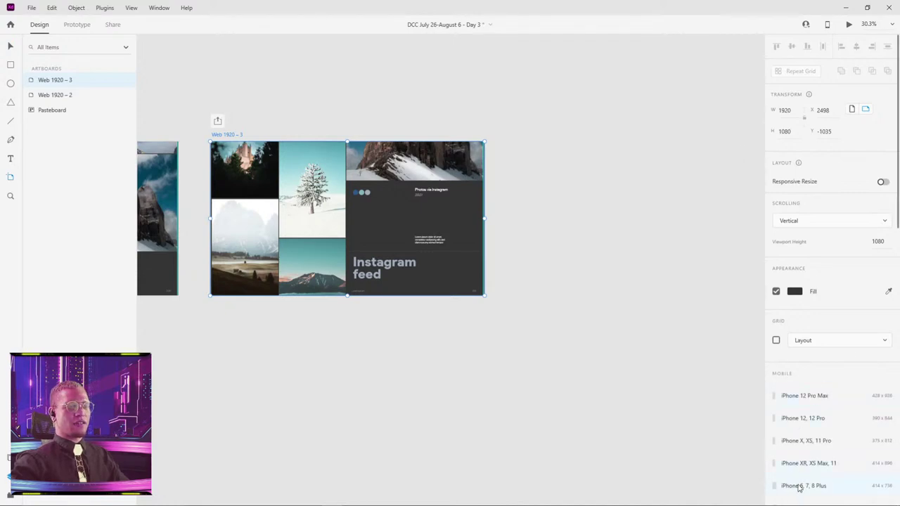
scroll(795, 487, down, 2)
drag(554, 134, 744, 307)
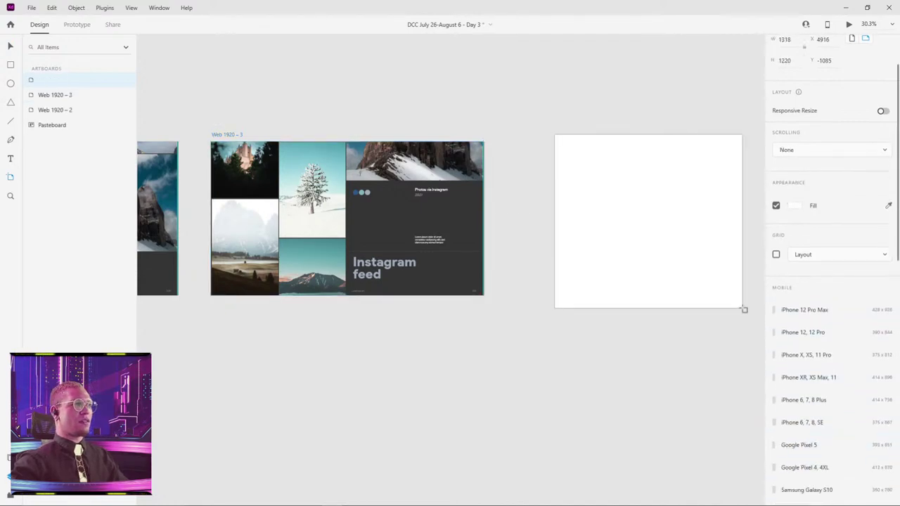
- Copy the rocky peaks component from Web 1920 – 3 onto the blank artboard, placing it at about X 178, Y 236
double_click(436, 150)
key(ctrl+c)
click(662, 220)
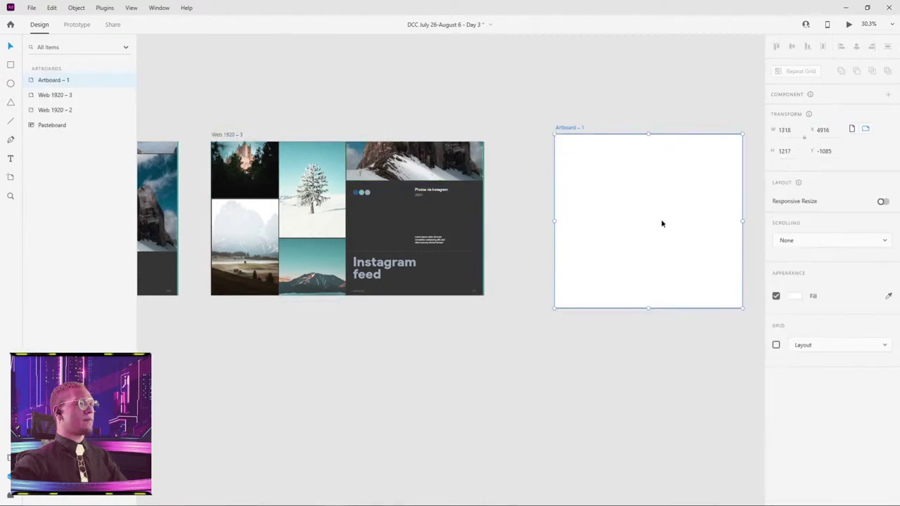
key(ctrl+v)
drag(742, 176, 612, 244)
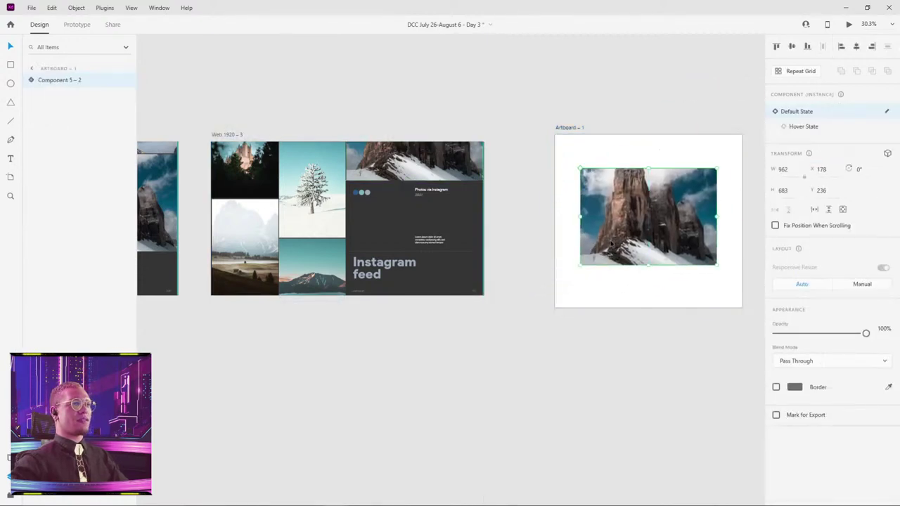
- Toggle the copied component between Hover State and Default State to compare them, leaving Default State active
click(801, 128)
click(799, 110)
click(802, 127)
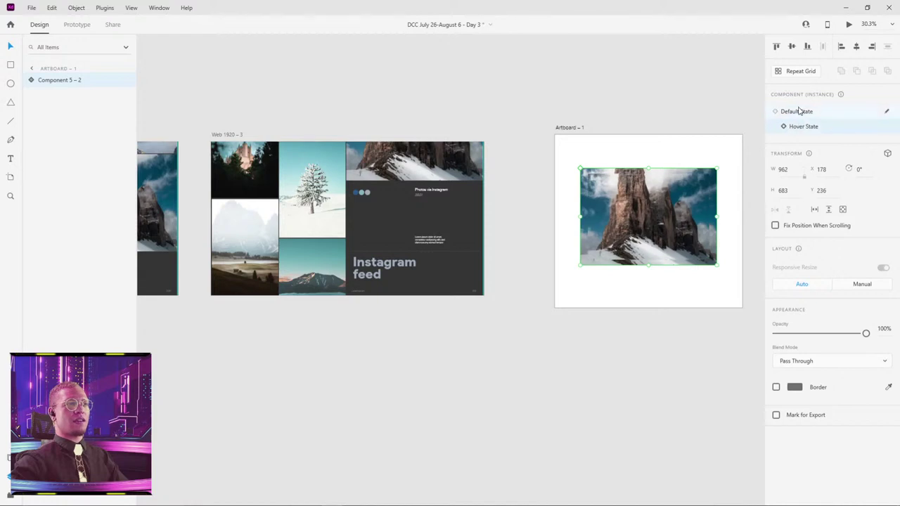
click(800, 111)
click(801, 127)
click(800, 111)
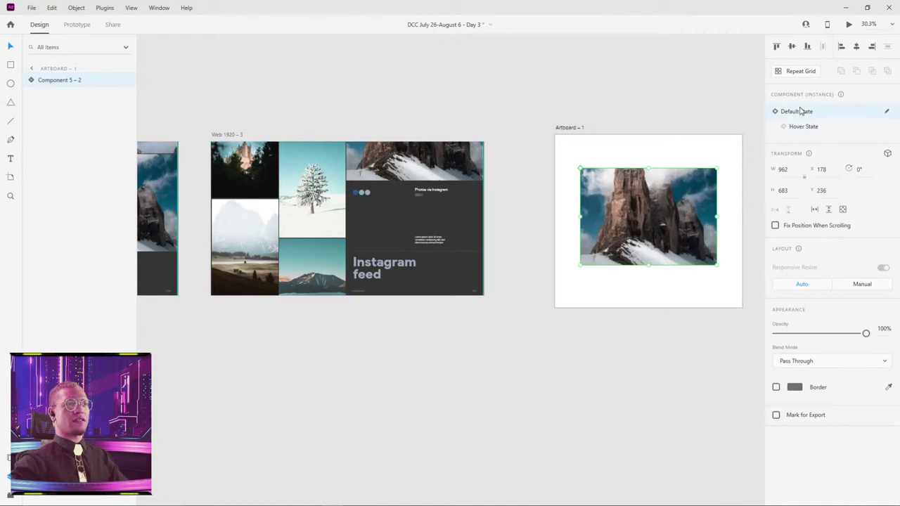
- Check the prototype interaction settings of the copied component's Default State and Hover State
click(77, 24)
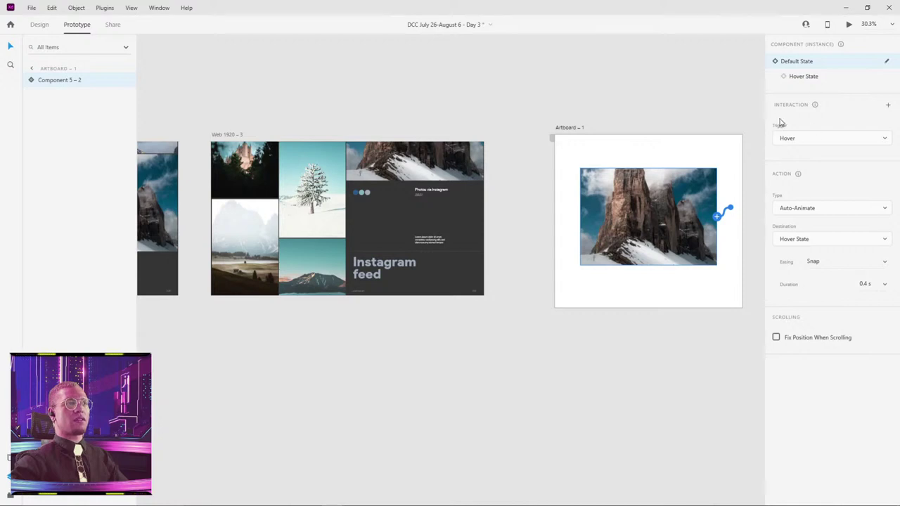
click(806, 78)
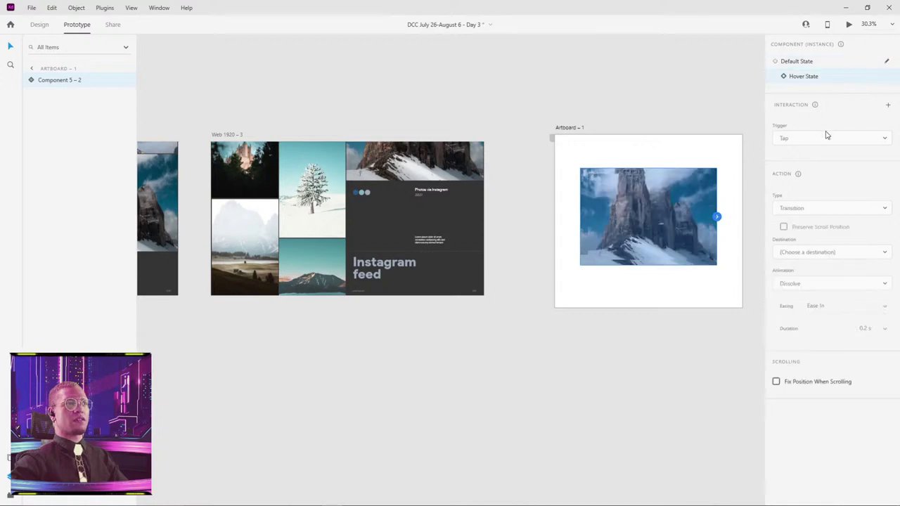
click(797, 62)
- Preview Artboard – 1 on its own to test the component's hover effect, and close the preview
click(571, 128)
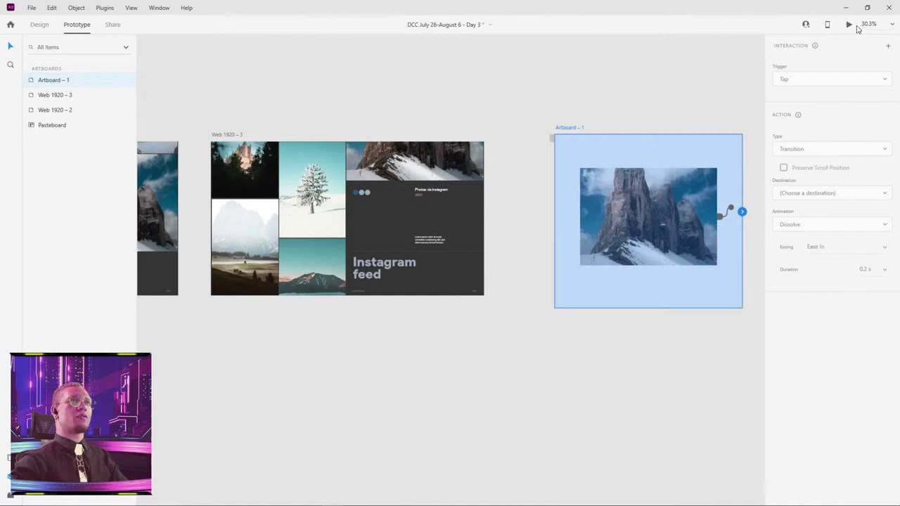
click(850, 25)
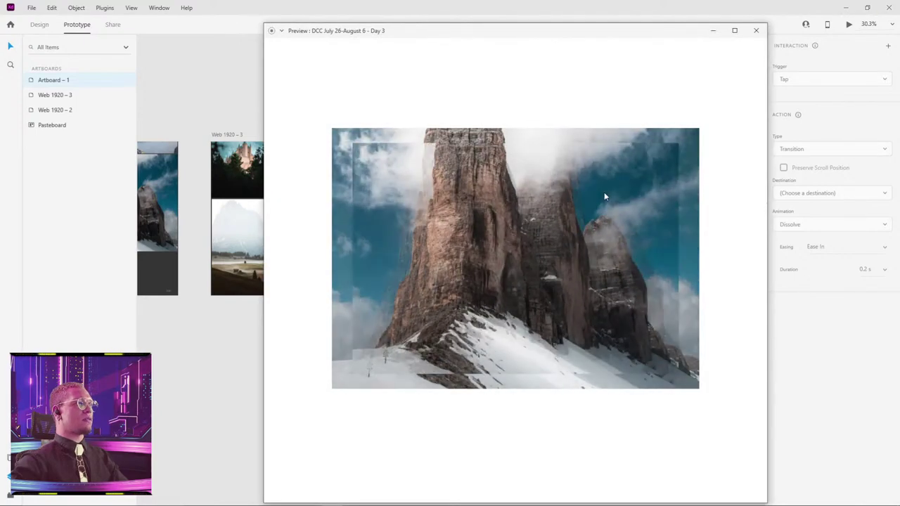
click(756, 31)
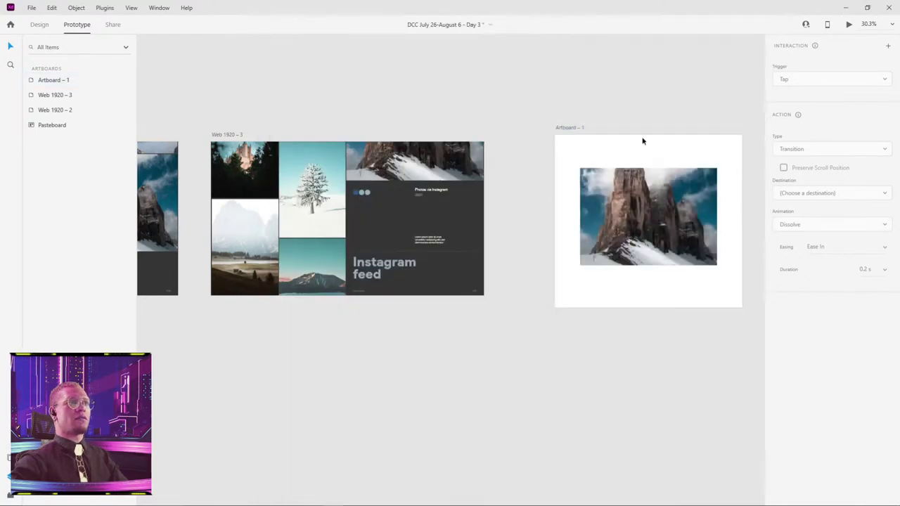
- Review the trigger and action settings of the component's interaction on Artboard – 1
click(607, 173)
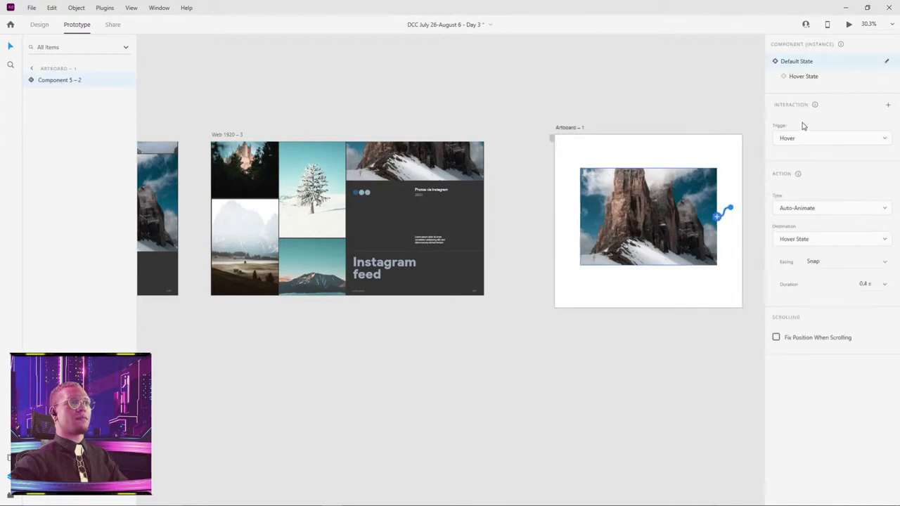
click(800, 140)
click(800, 140)
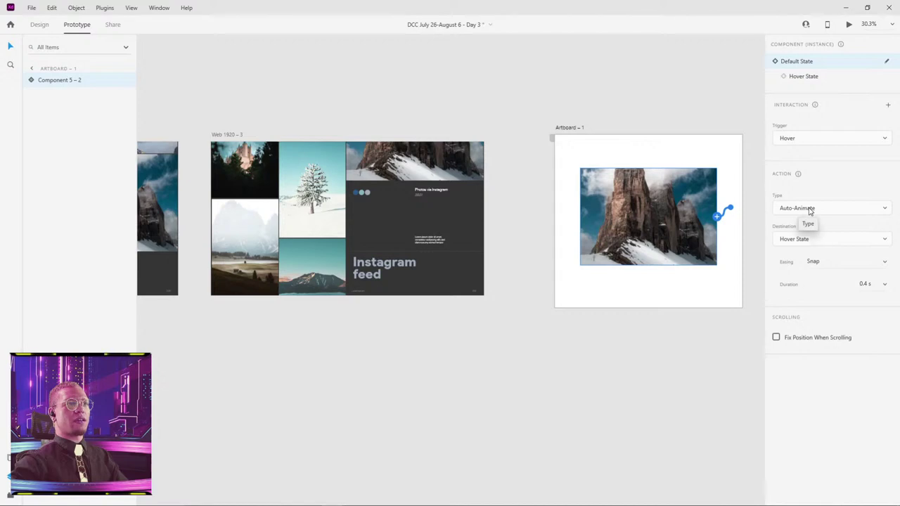
- Expand Component 5 – 2 on Artboard – 1 and rename its lower Rectangle 37 layer to Rectangle 38
click(32, 80)
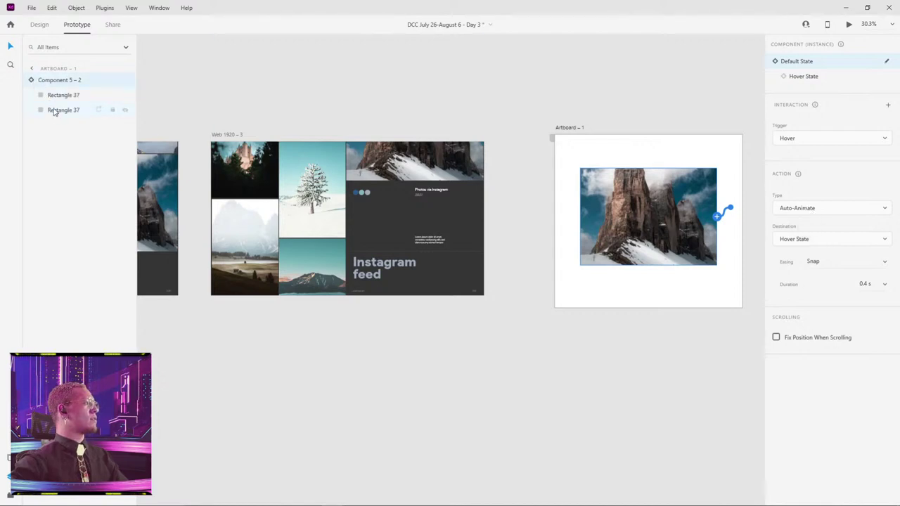
double_click(76, 111)
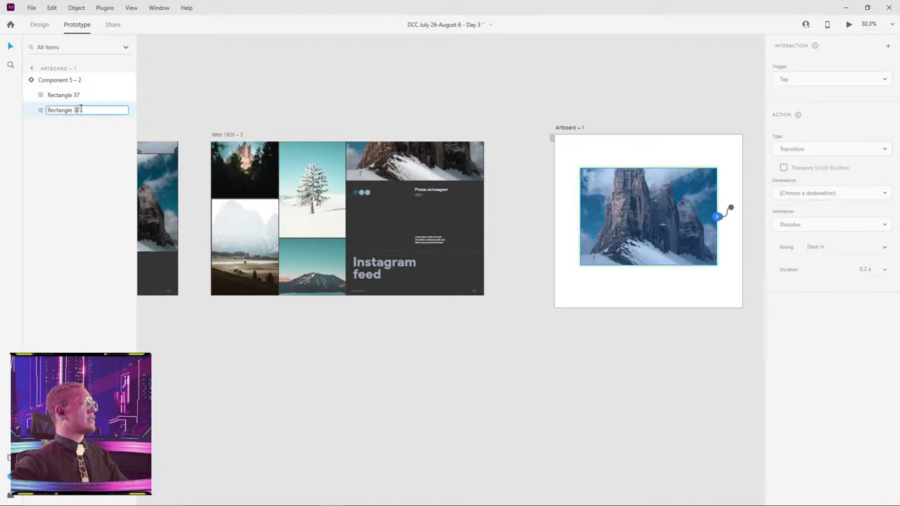
key(Return)
click(574, 161)
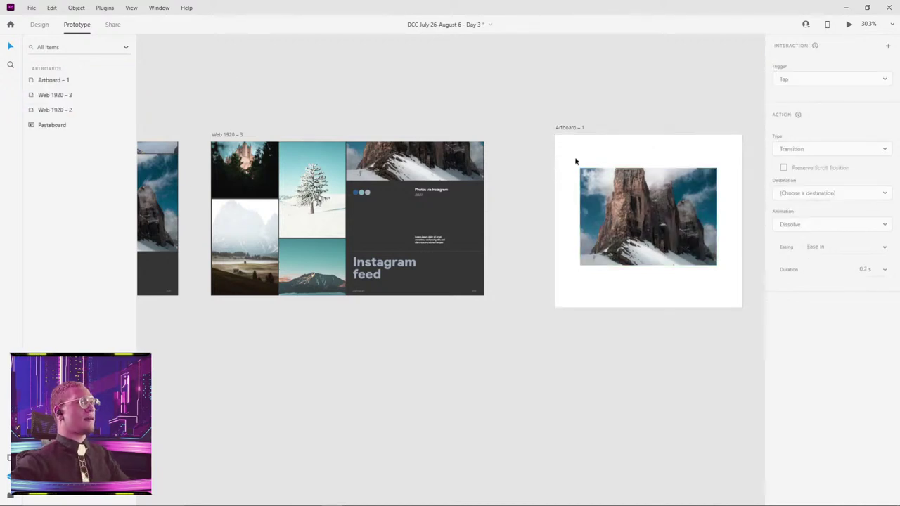
- Preview Artboard – 1 to test the hover effect with the renamed layer, and close the preview
click(575, 128)
click(849, 25)
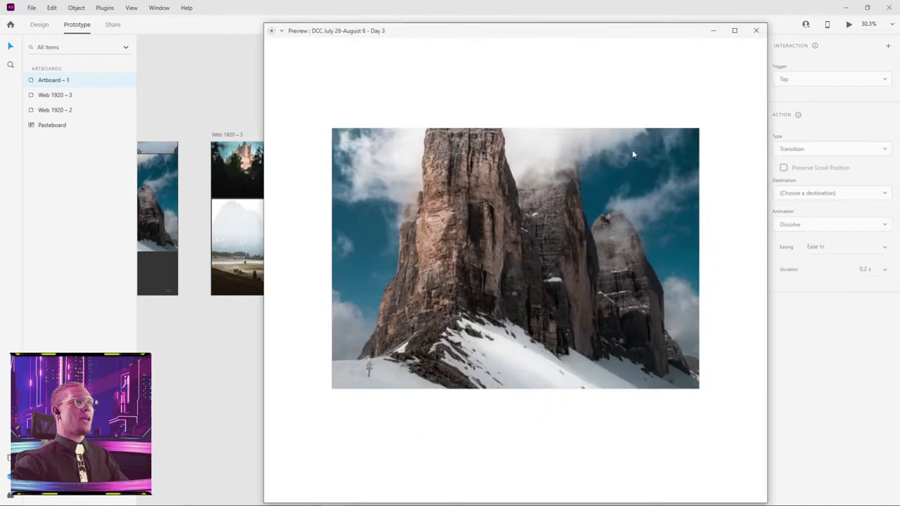
click(756, 30)
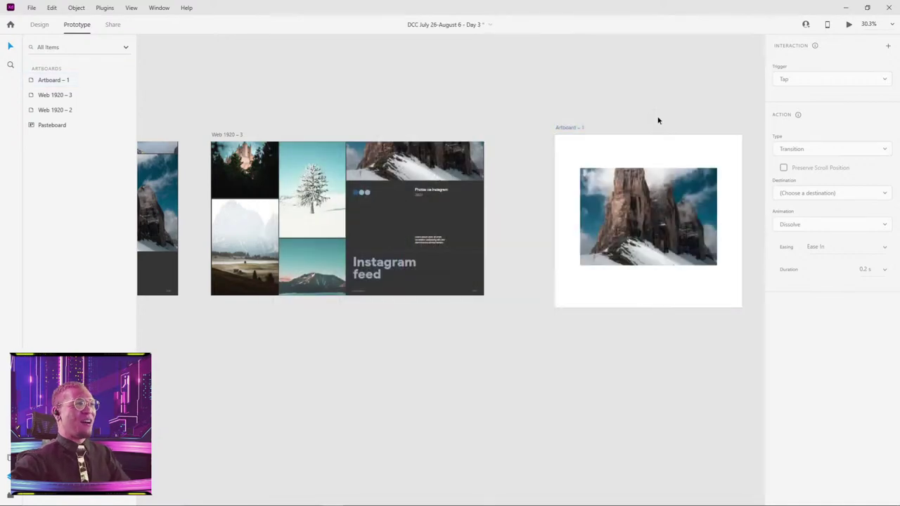
- Switch to the All Files In One document and review the river photo component's states, hover interaction settings and layers on Web 1920 – 4
click(636, 185)
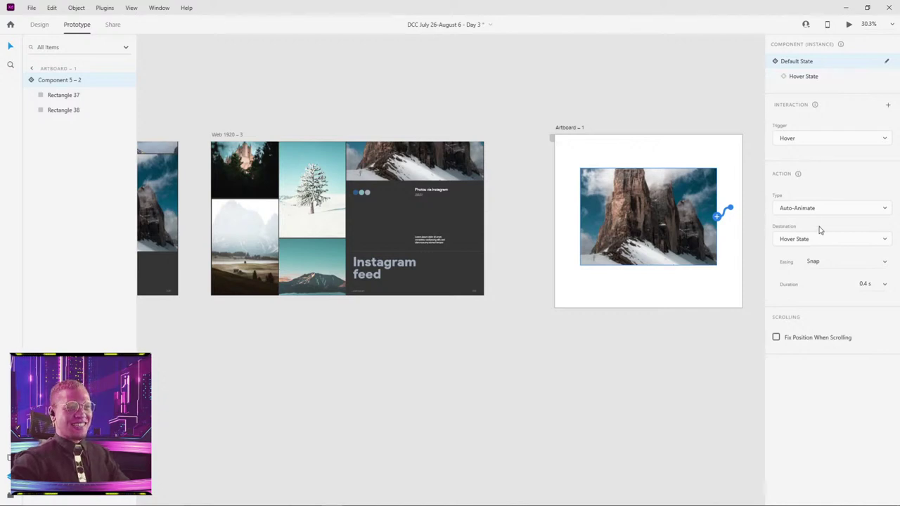
key(alt+Tab)
click(505, 225)
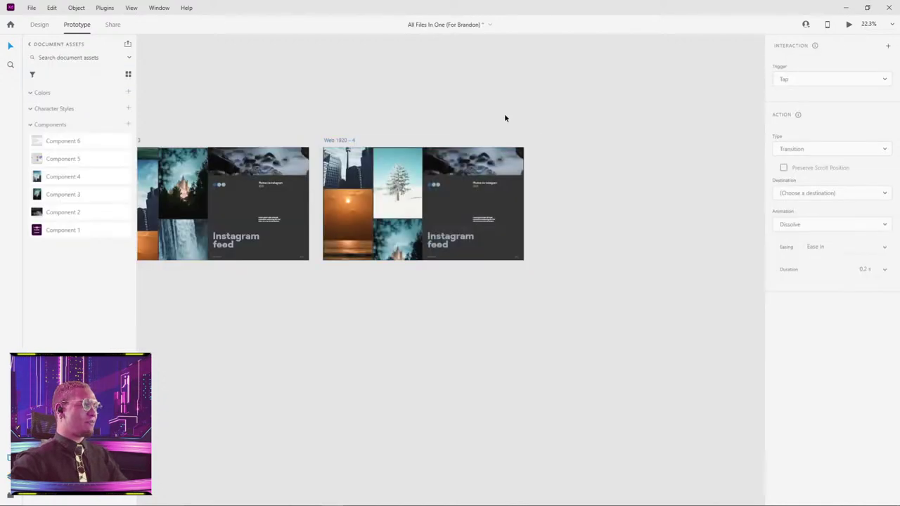
click(485, 155)
click(484, 163)
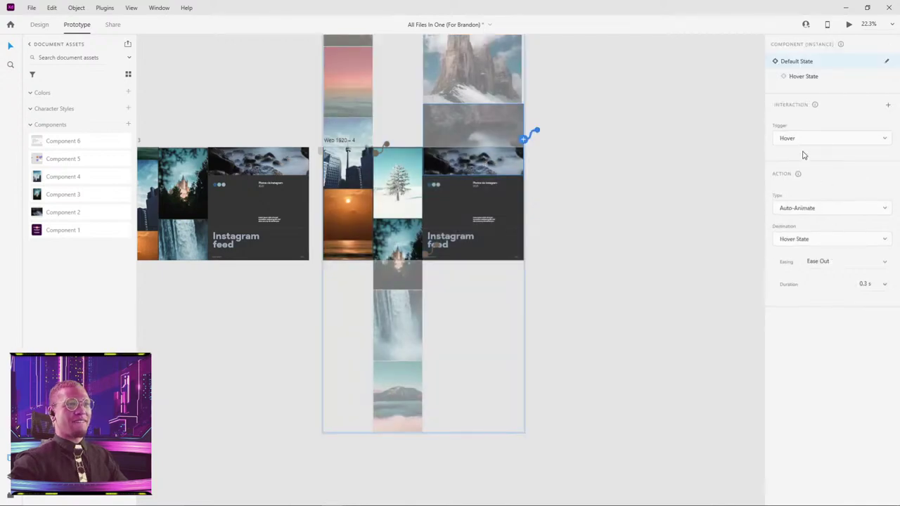
click(803, 77)
click(809, 62)
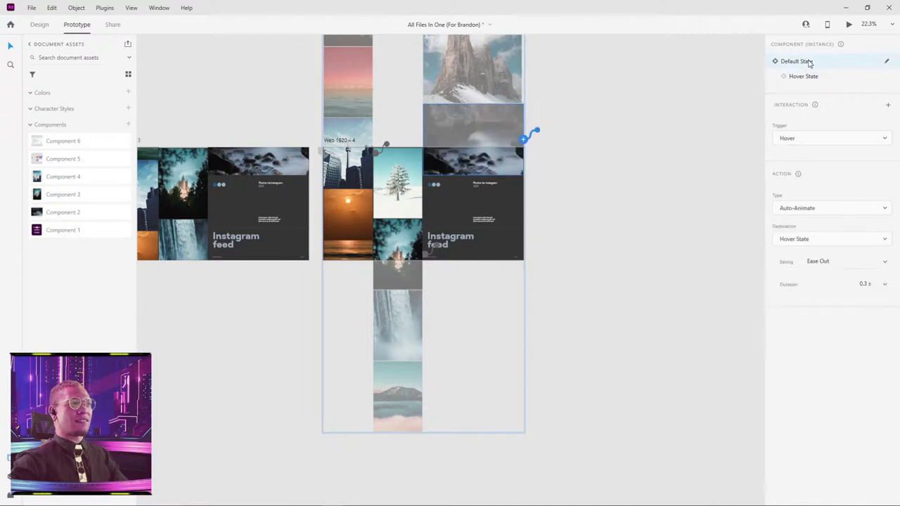
click(812, 210)
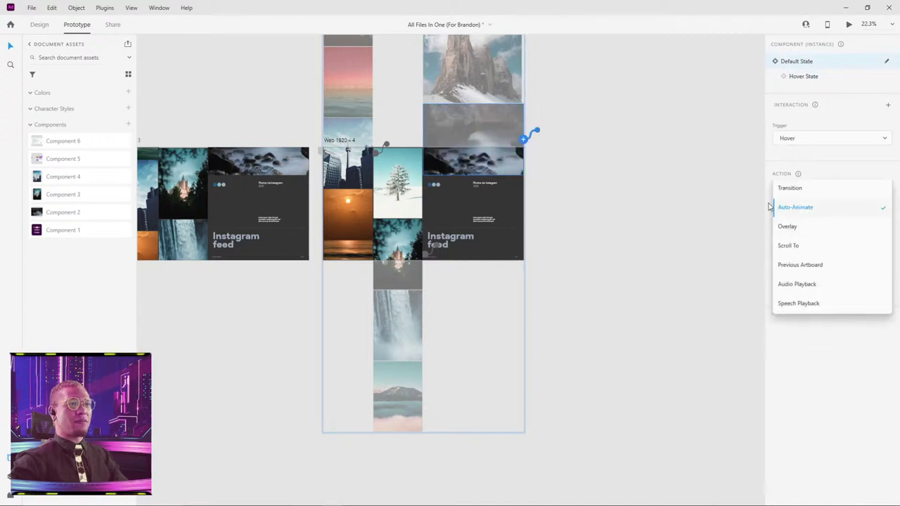
click(815, 160)
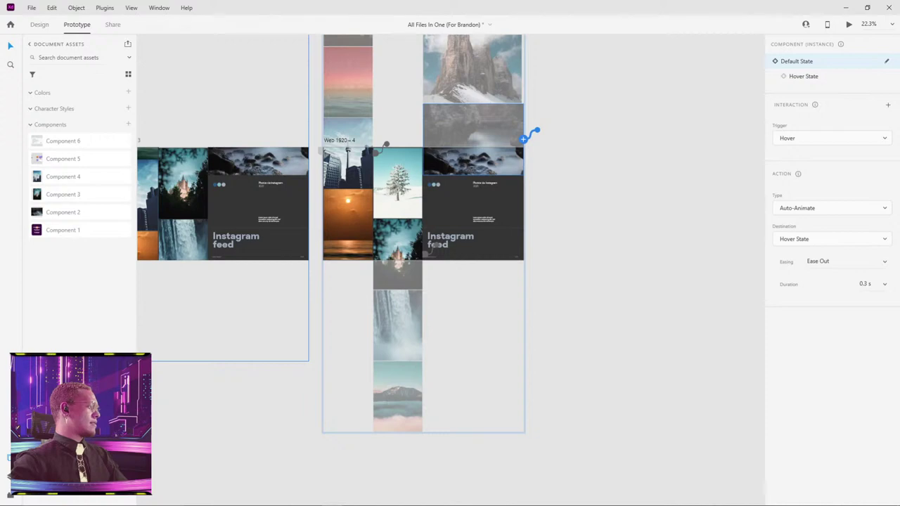
key(ctrl+y)
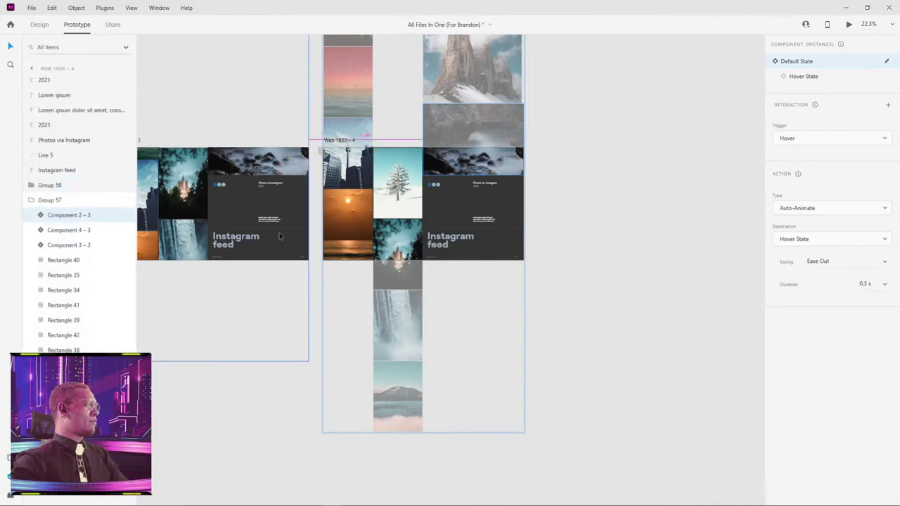
- Return to the DCC July 26-August 6 - Day 3 document and set the rocky peaks component's hover easing to Ease In
key(alt+Tab)
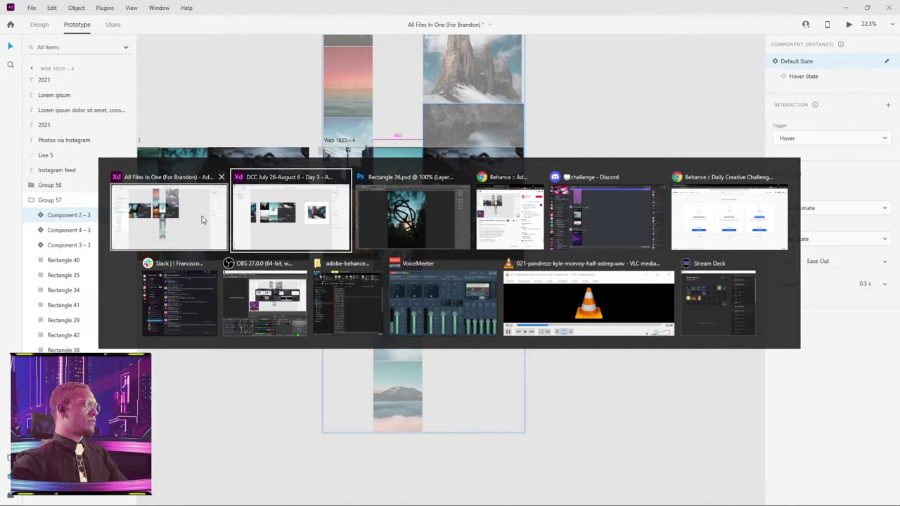
click(291, 211)
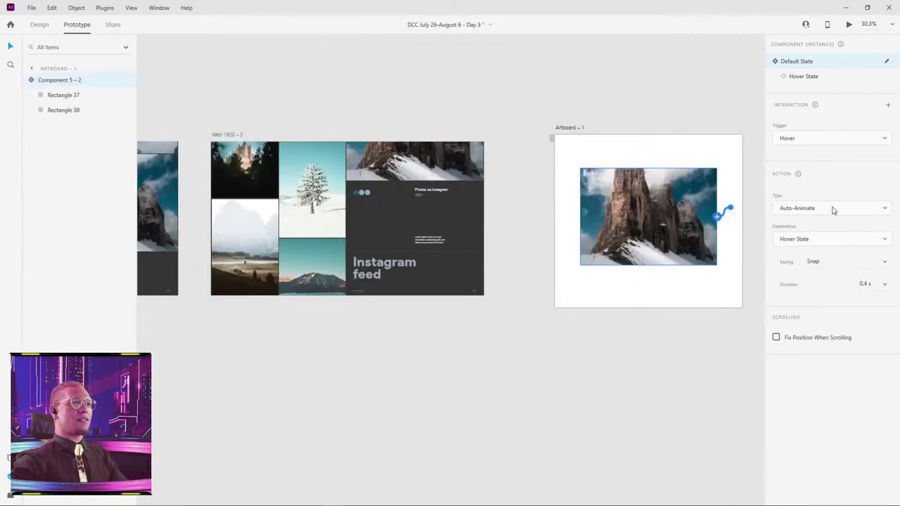
click(829, 239)
click(827, 257)
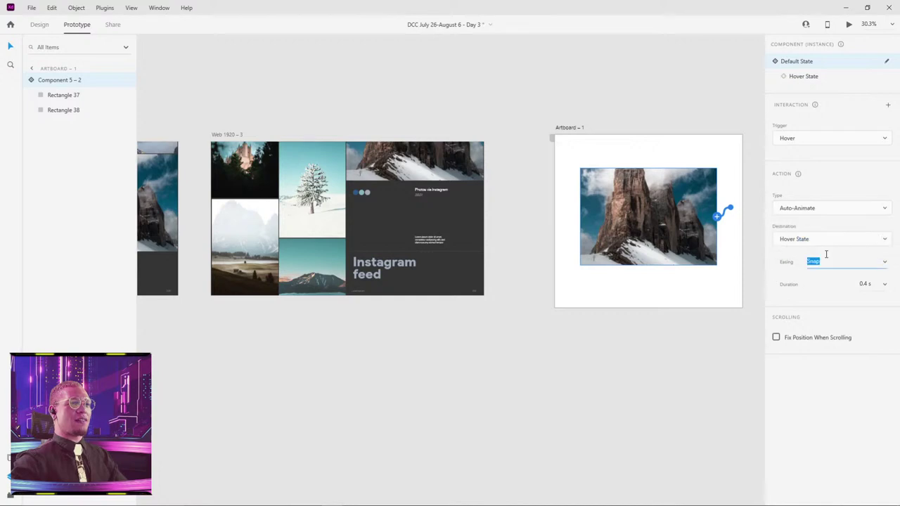
click(886, 264)
click(862, 223)
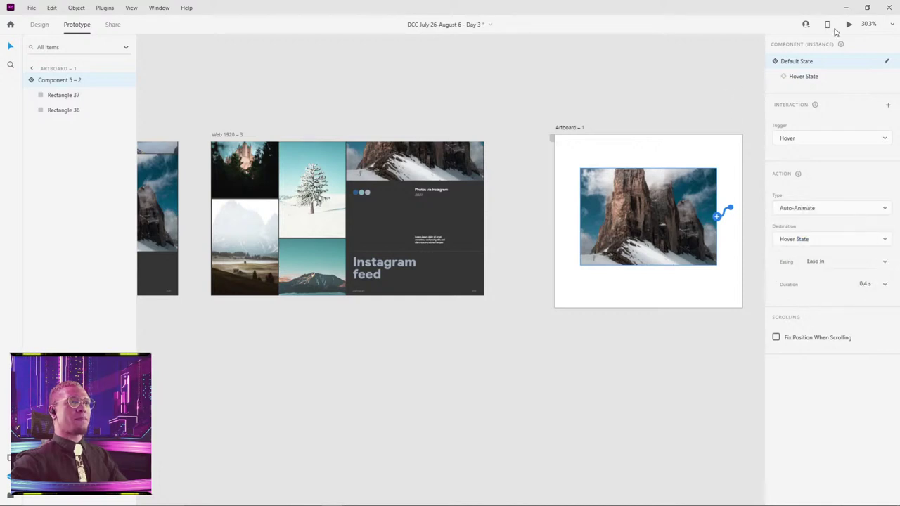
- Preview the Ease In hover effect on Artboard – 1, and recheck the component's layers and interaction settings
click(849, 25)
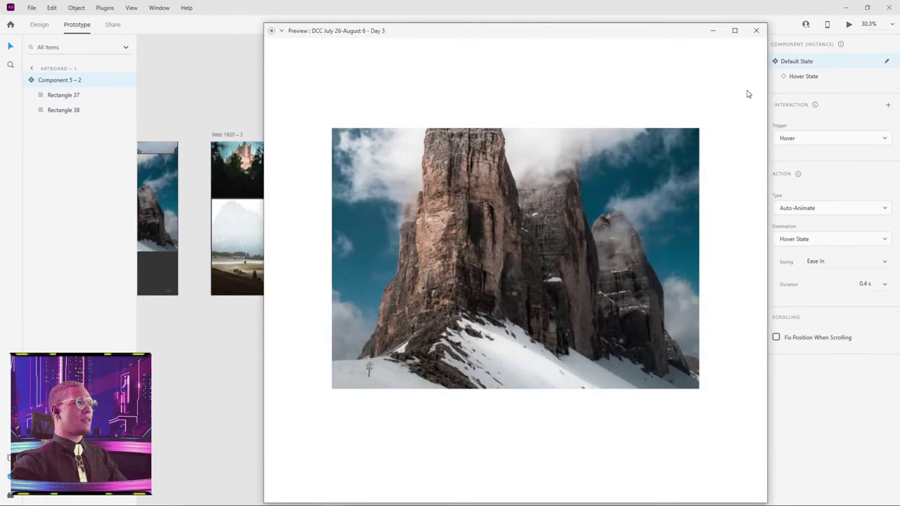
click(47, 97)
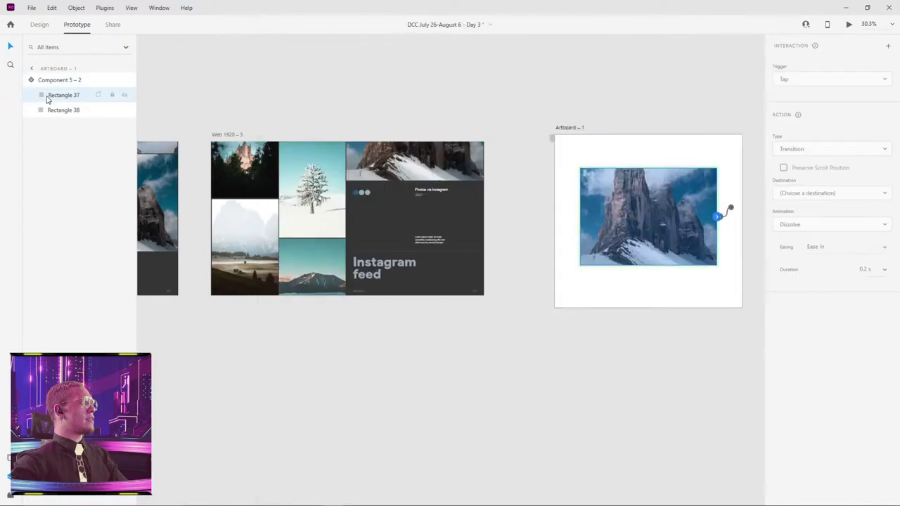
click(58, 81)
click(646, 143)
scroll(646, 143, right, 5)
scroll(645, 144, up, 2)
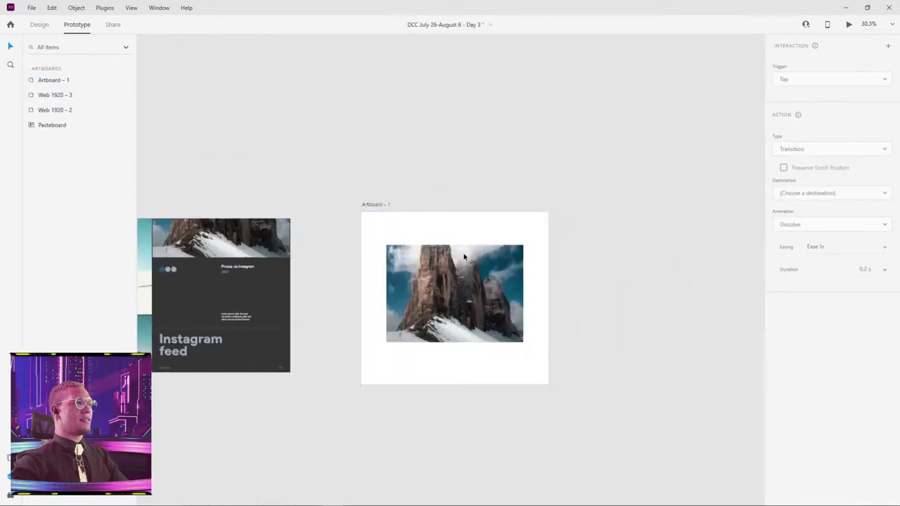
click(464, 257)
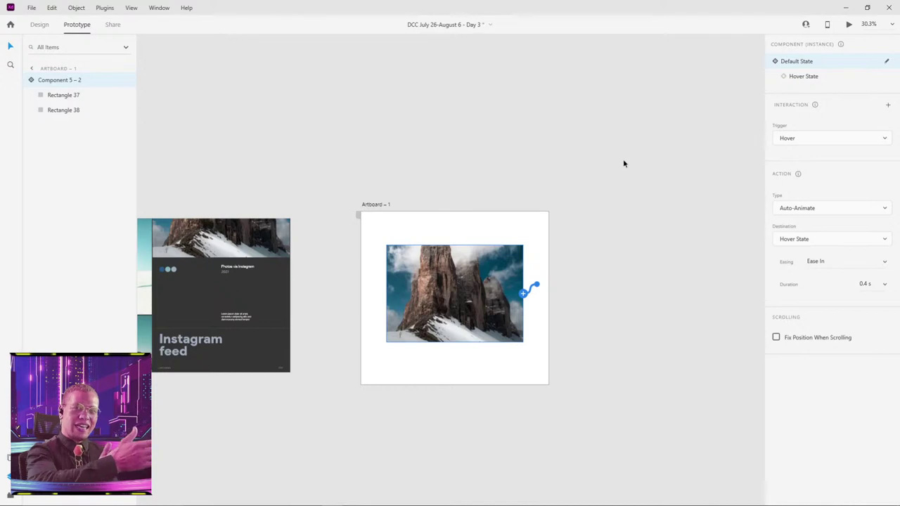
- Switch back to the All Files In One document to compare the river photo component's hover settings
key(alt+Tab)
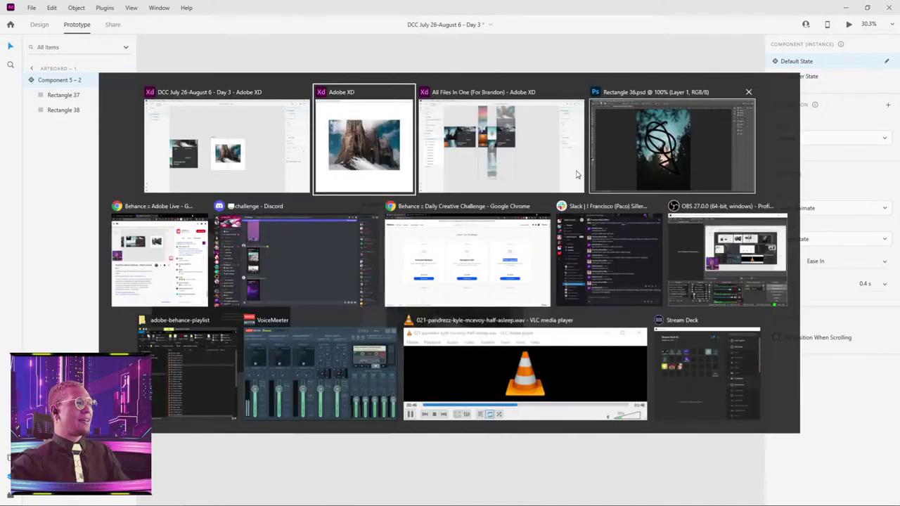
click(490, 163)
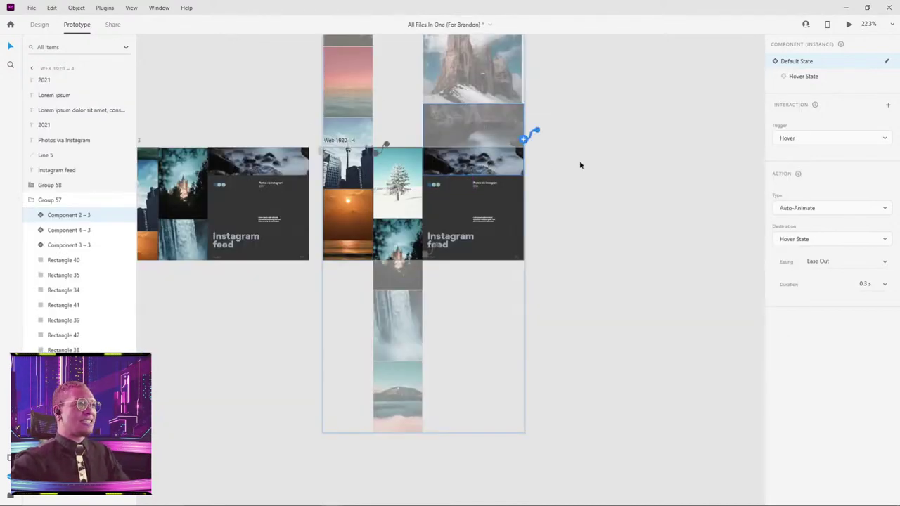
key(alt+space)
key(Escape)
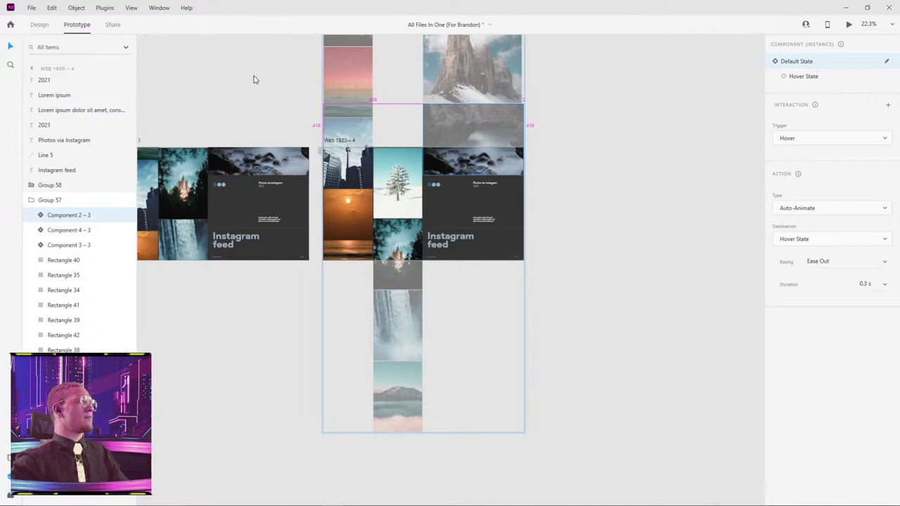
key(alt+Tab)
key(Escape)
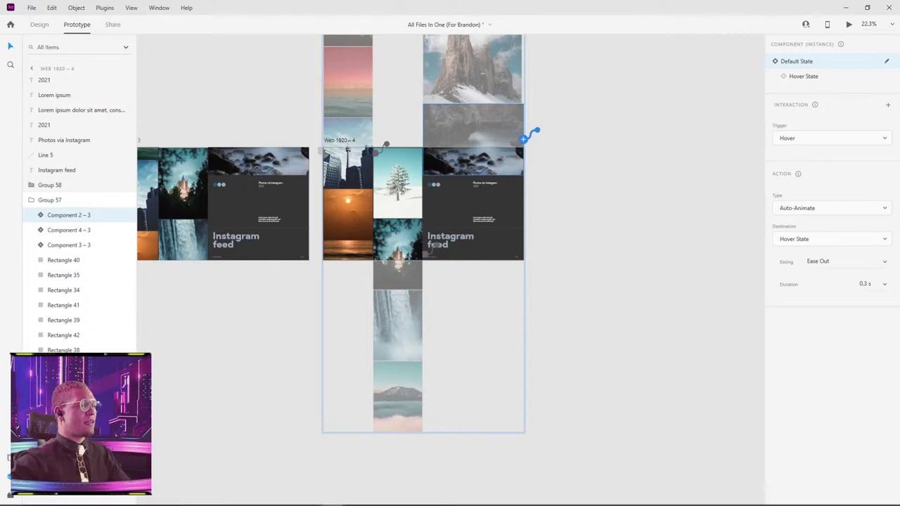
- Switch to Discord and browse the earlier submissions in the Adobe XD server's challenge channel
click(379, 497)
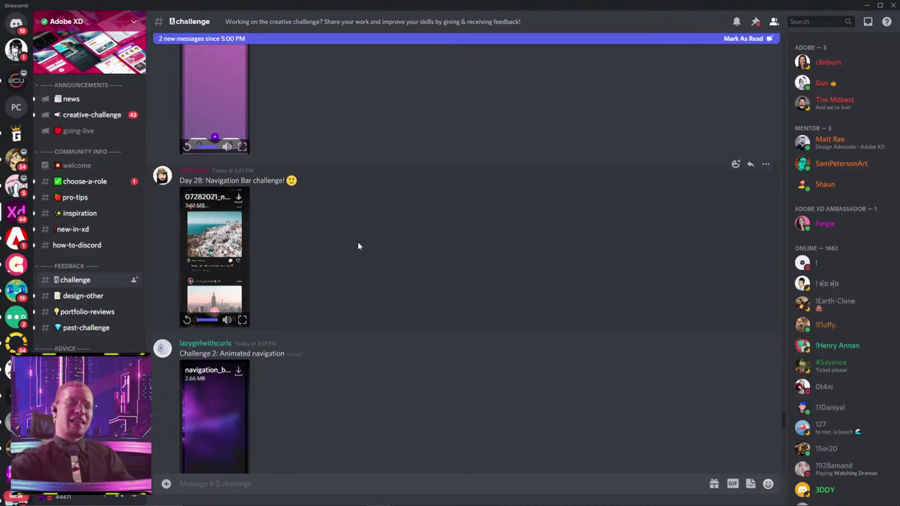
key(alt+Tab)
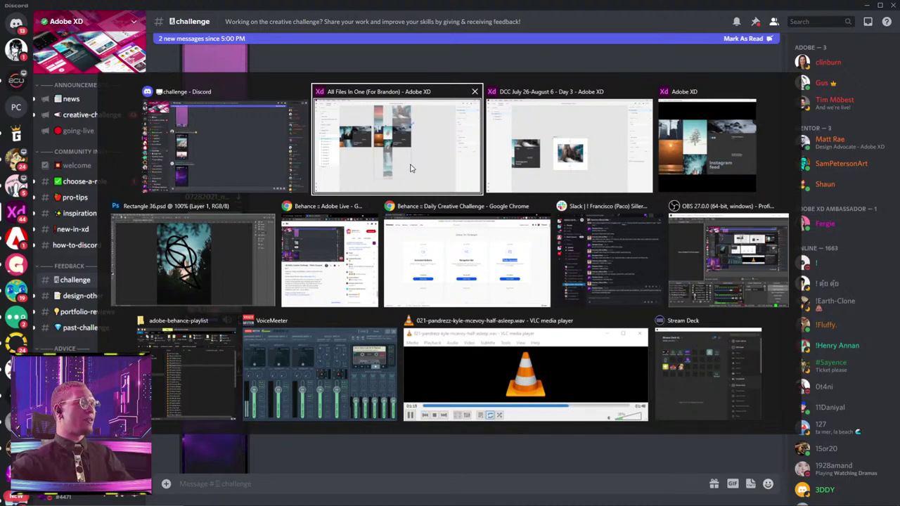
key(alt+Tab)
scroll(188, 245, up, 10)
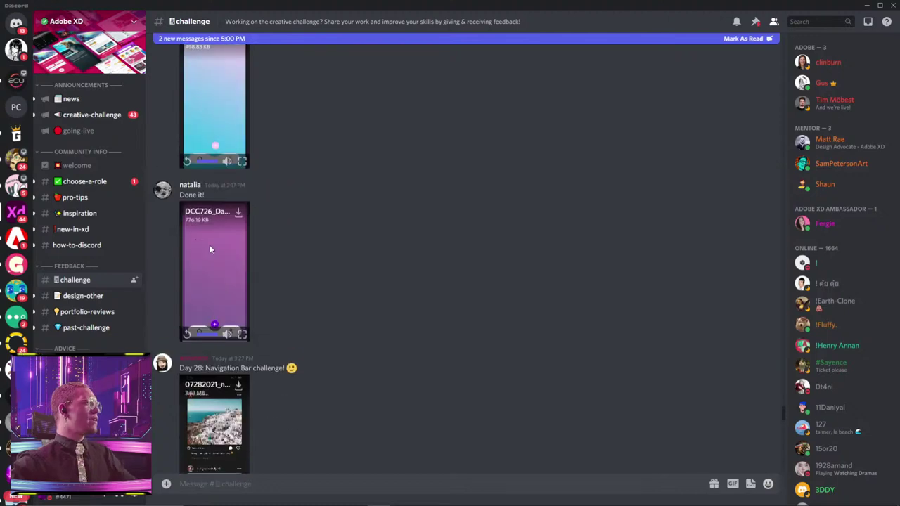
scroll(212, 241, up, 8)
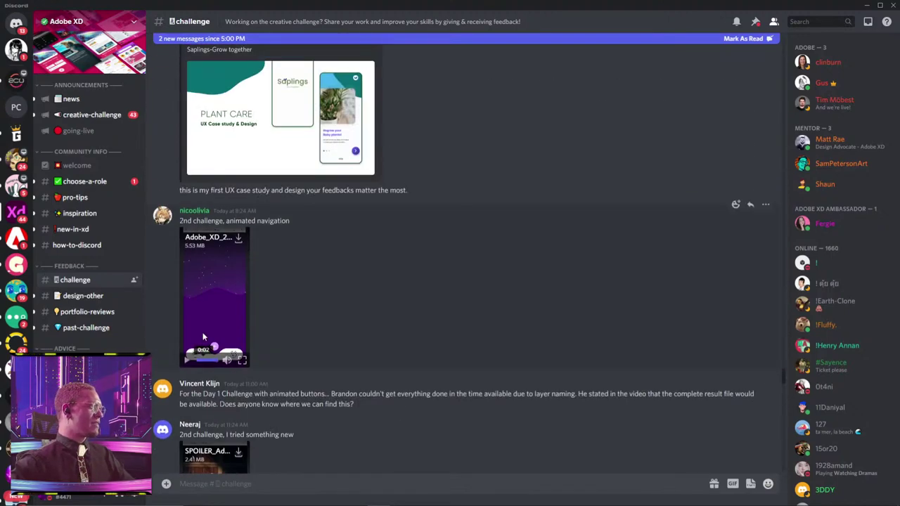
scroll(241, 309, up, 3)
scroll(240, 313, up, 10)
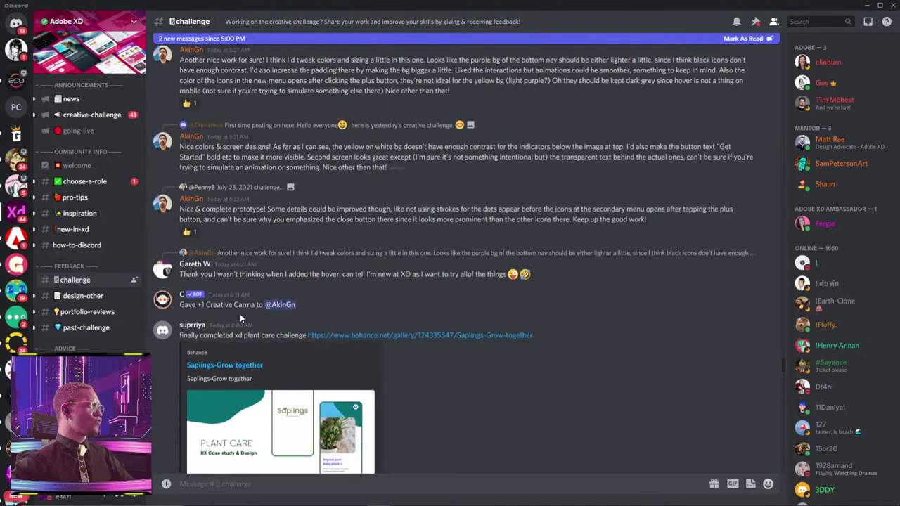
scroll(240, 316, up, 4)
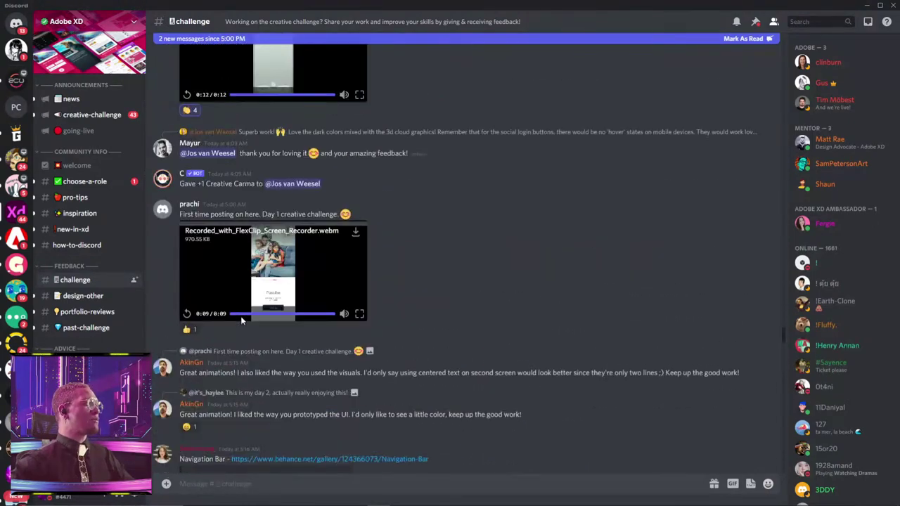
scroll(242, 313, up, 4)
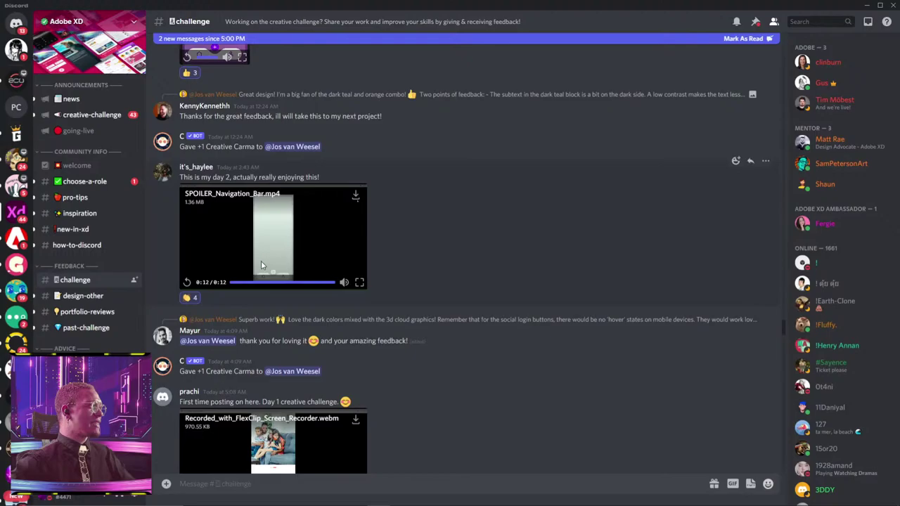
- Watch the SPOILER_Navigation_Bar.mp4 submission full screen, and return to the channel
click(359, 283)
click(318, 212)
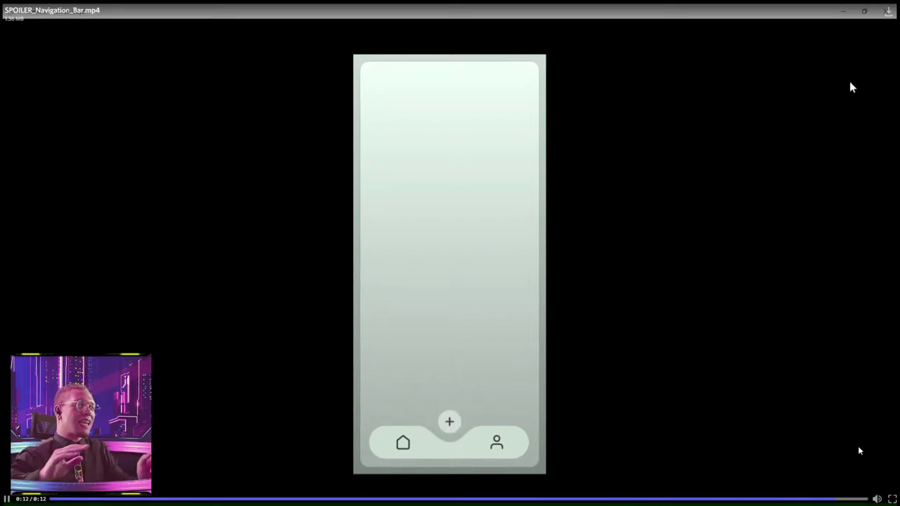
click(892, 498)
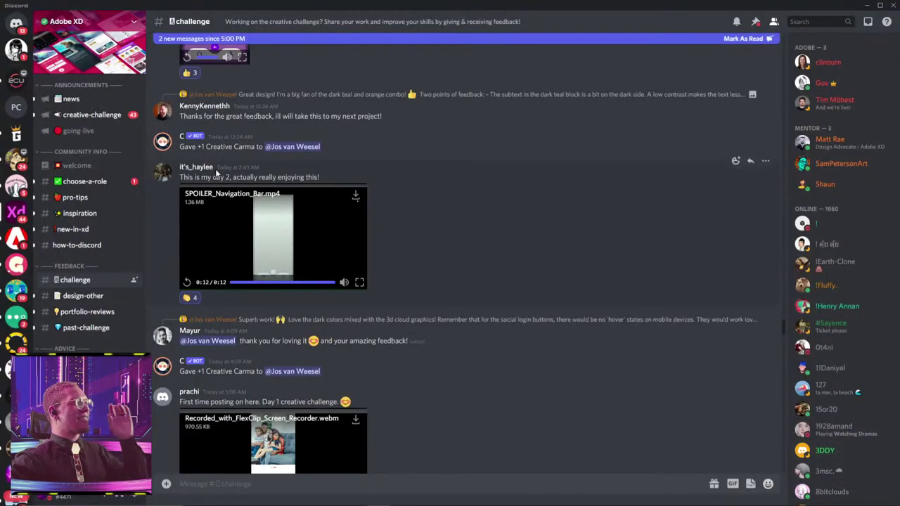
- Find the SPOILER_day2.mp4 submission in the challenge channel, watch it full screen, and return to the channel
scroll(240, 164, up, 5)
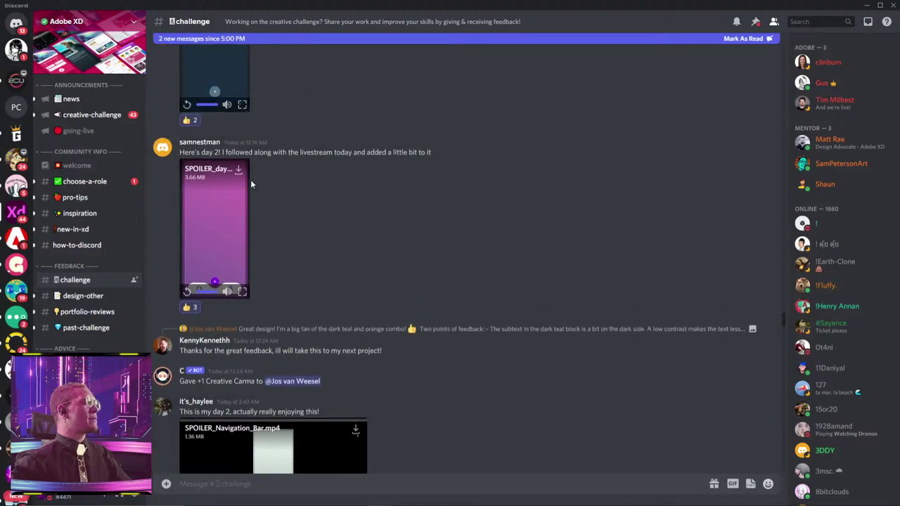
click(242, 386)
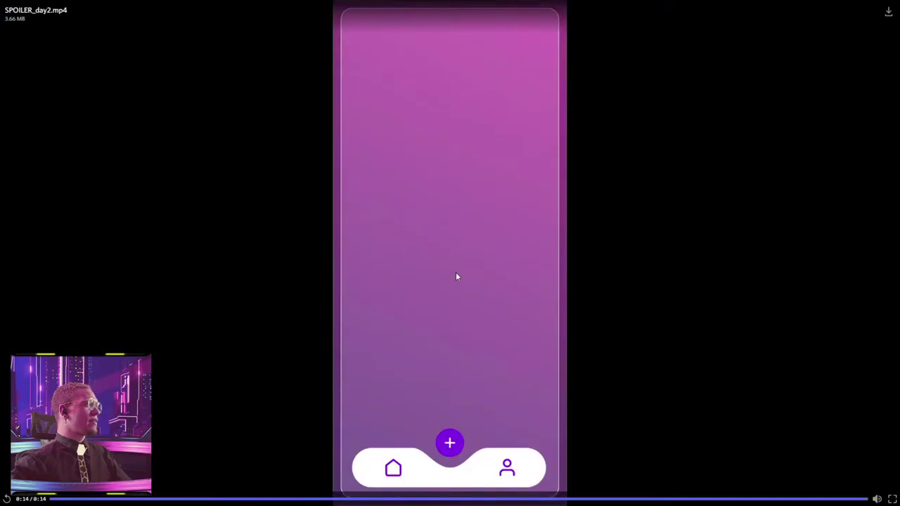
click(261, 269)
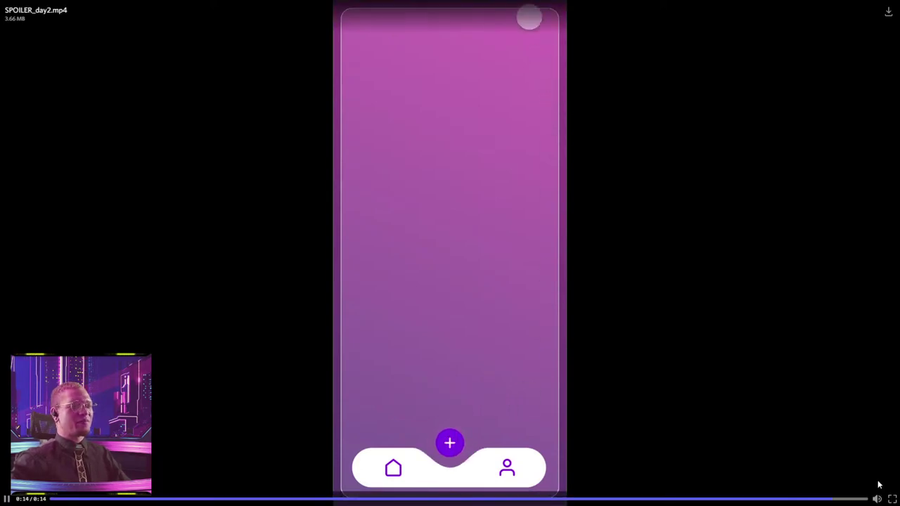
click(618, 309)
- Browse the older and newer submissions in the challenge channel, ending at the navigation_bar.mp4 post
scroll(393, 280, up, 10)
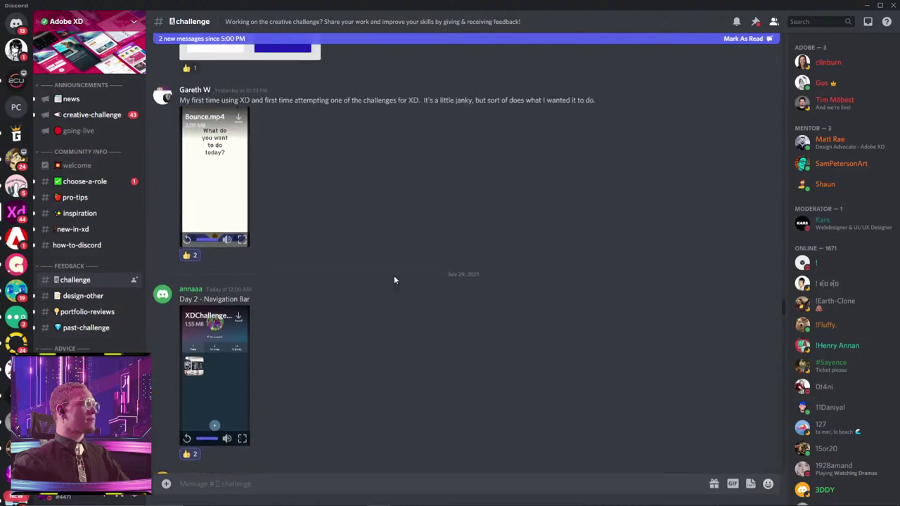
scroll(390, 280, up, 3)
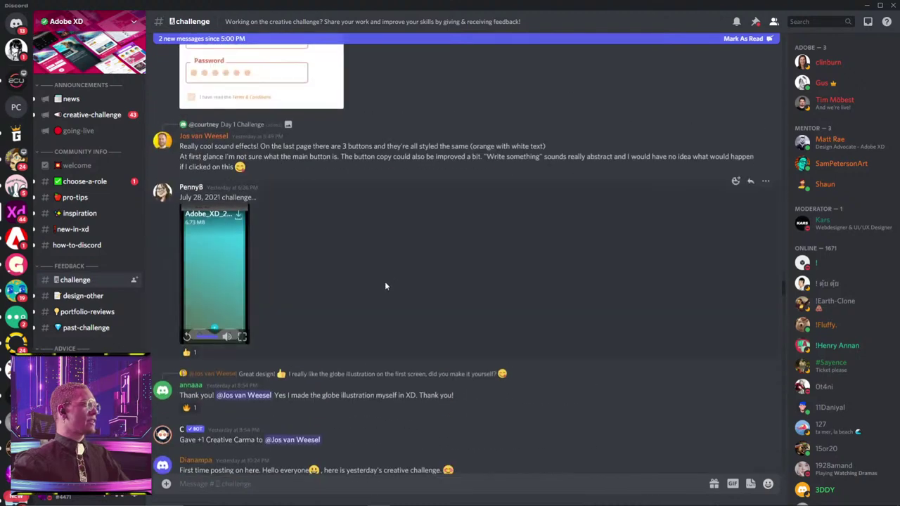
scroll(301, 279, up, 3)
scroll(304, 278, up, 3)
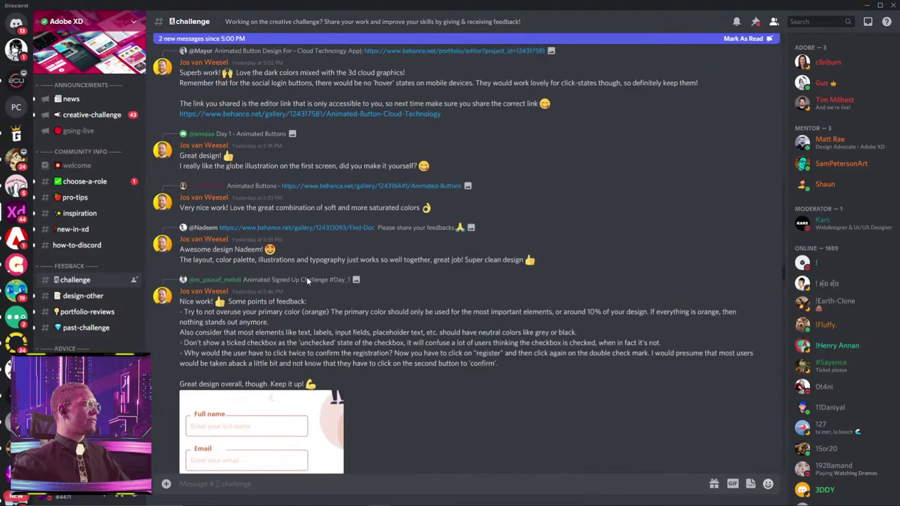
scroll(310, 280, down, 10)
scroll(316, 299, down, 20)
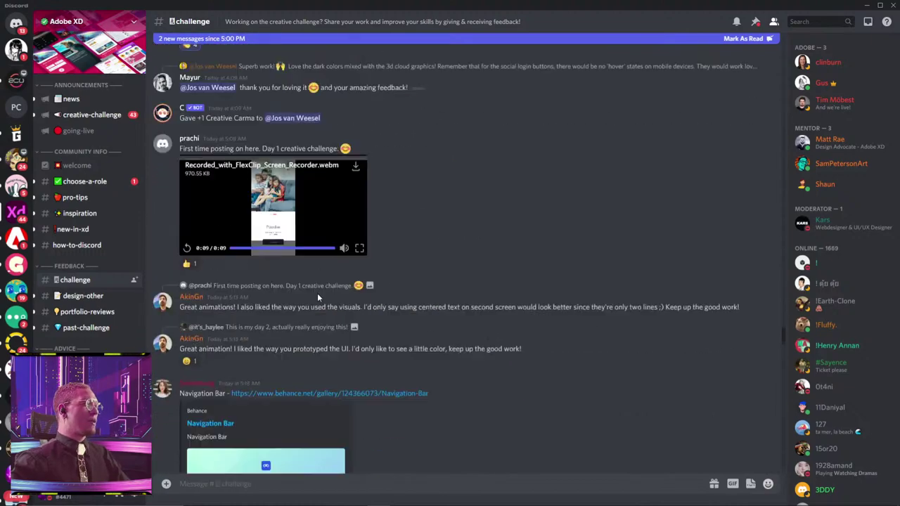
scroll(319, 296, down, 20)
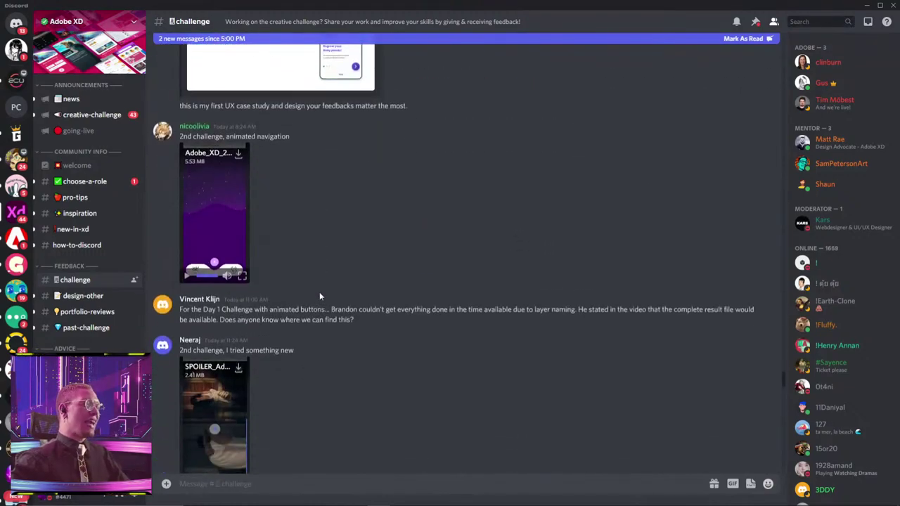
scroll(319, 296, down, 15)
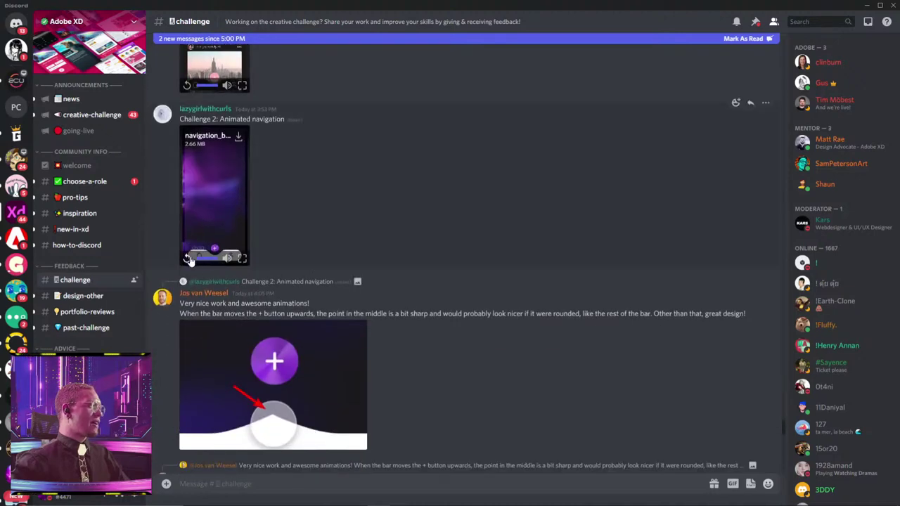
- Replay the navigation_bar.mp4 submission full screen, and return to the channel
click(187, 261)
click(242, 258)
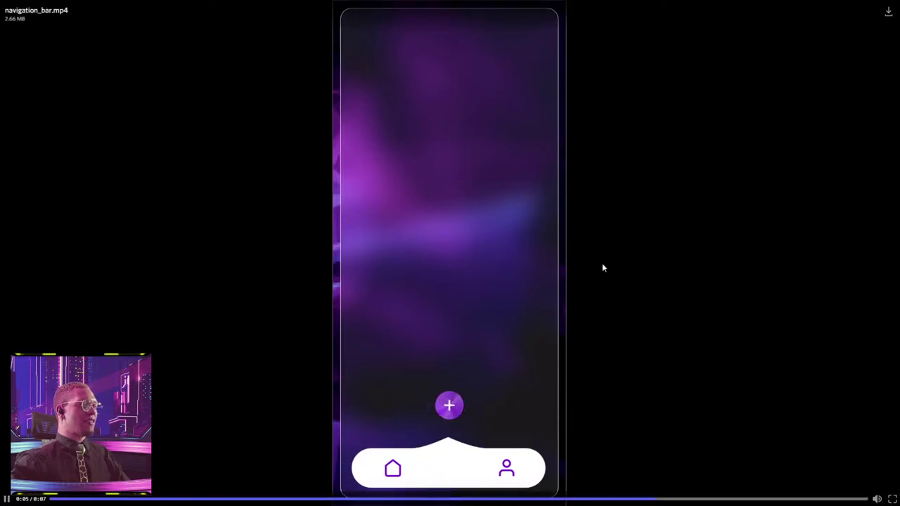
click(892, 499)
- Look through the mentor feedback replies and the neighbouring Day 2 navigation bar submissions
scroll(244, 270, down, 10)
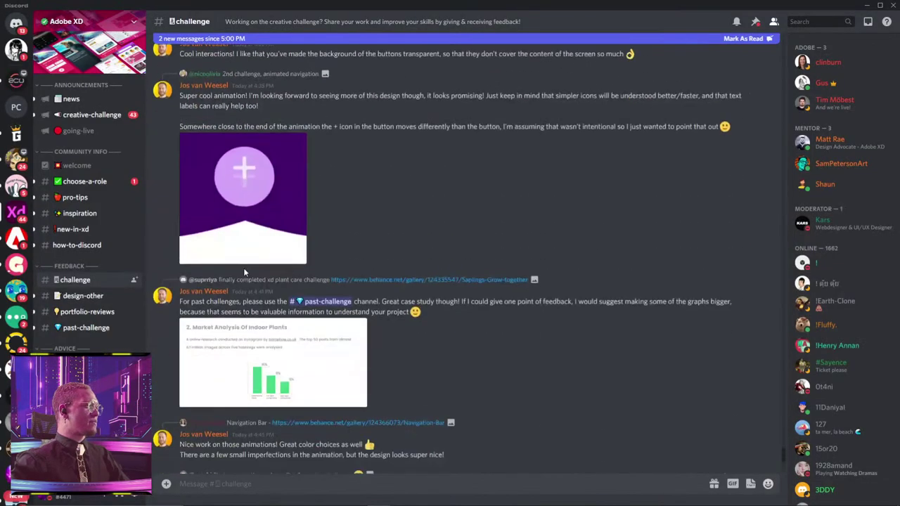
scroll(244, 267, up, 8)
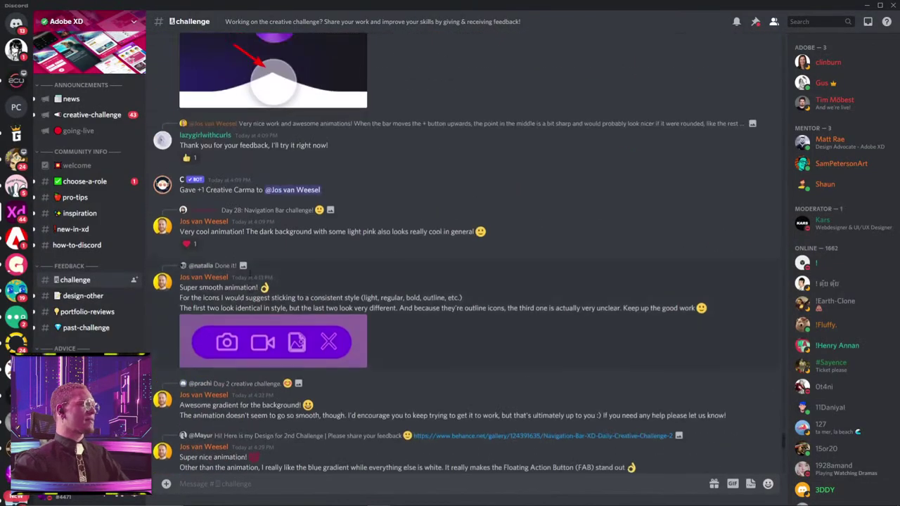
scroll(250, 271, up, 3)
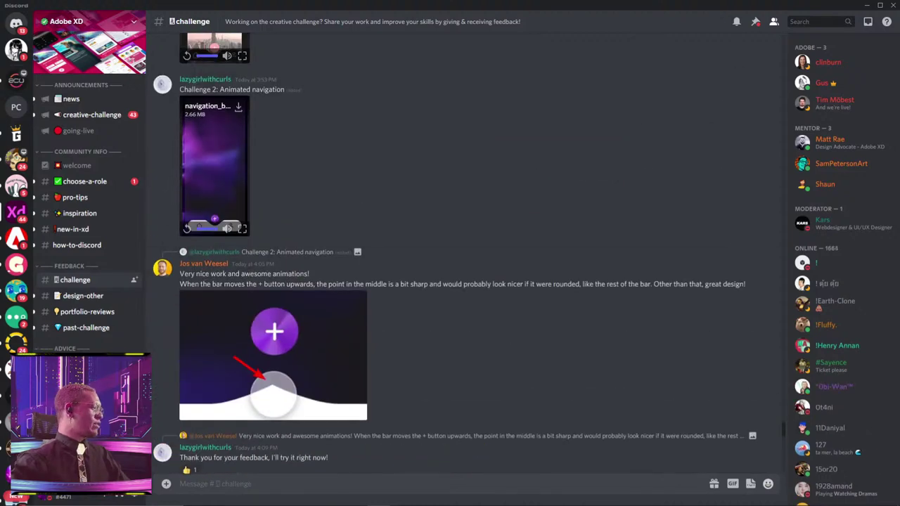
scroll(307, 291, up, 6)
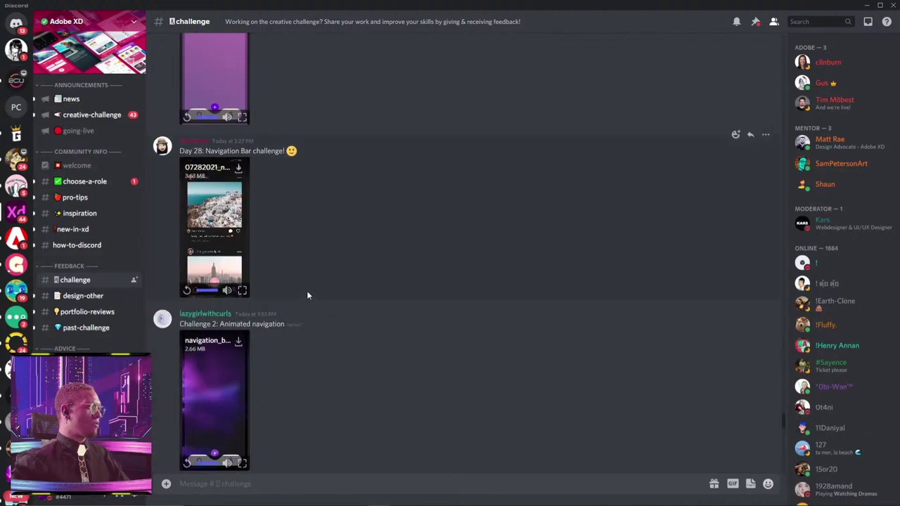
scroll(304, 274, up, 5)
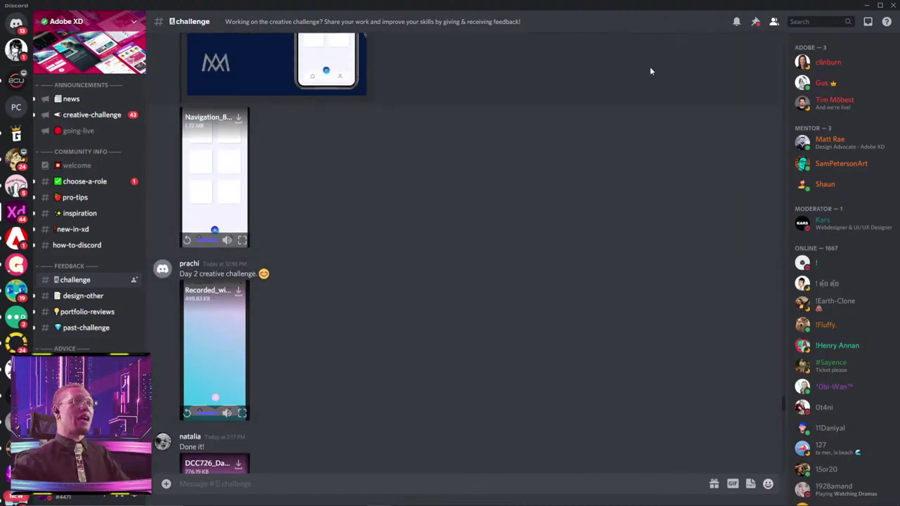
- Switch to the Behance Daily Creative Challenge page in Chrome, and return to the All Files In One document in Adobe XD
key(alt+Tab)
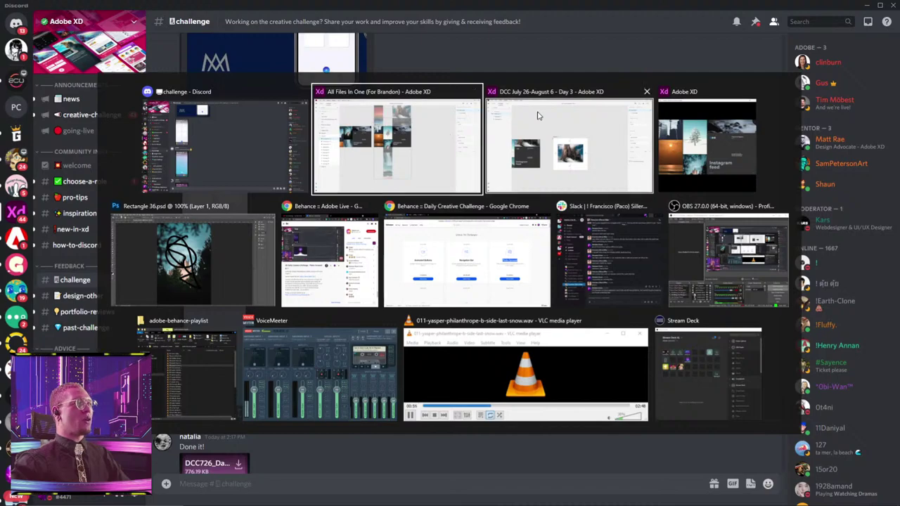
click(469, 236)
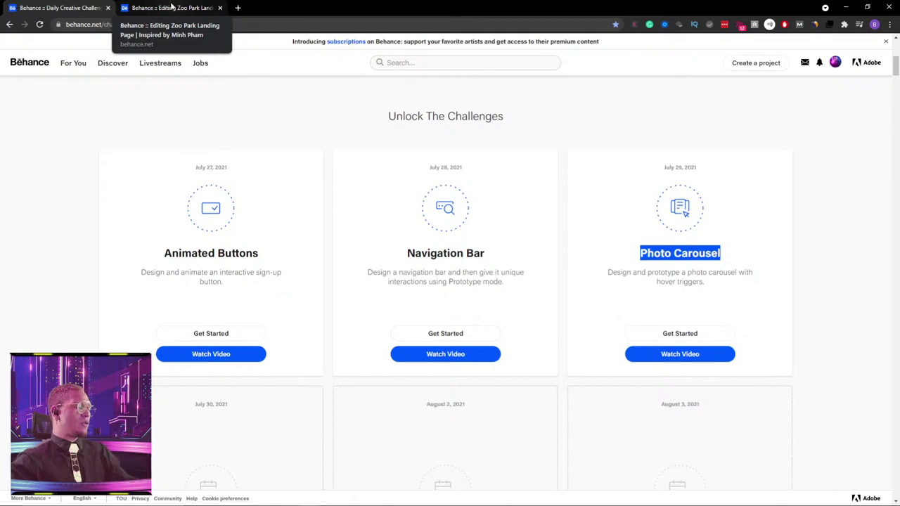
key(alt+Tab)
click(588, 163)
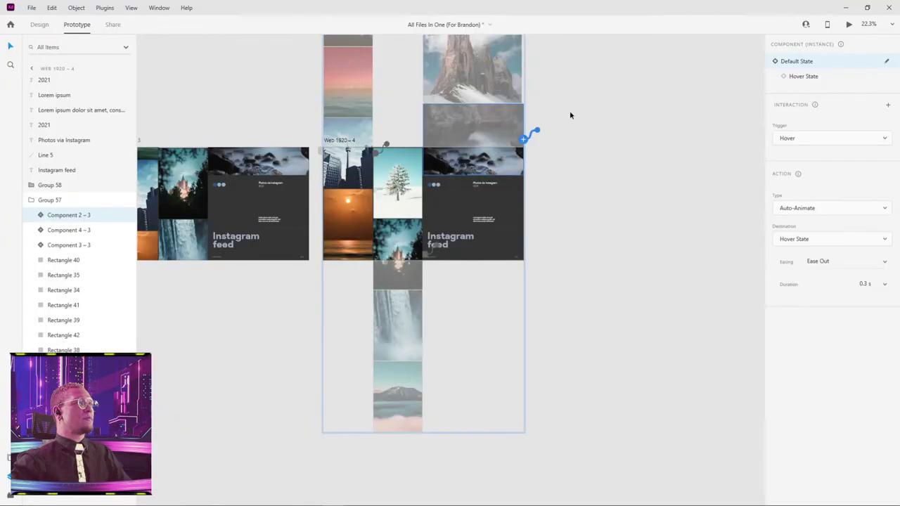
- Select the Web 1920 – 2, 3 and 4 artboards, review the asset export formats, and close the dialog without exporting
drag(249, 101, 544, 117)
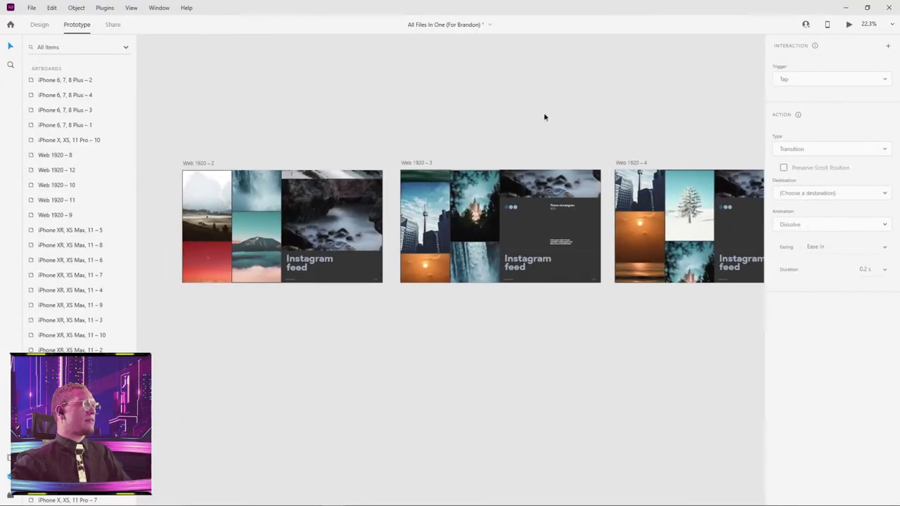
click(413, 164)
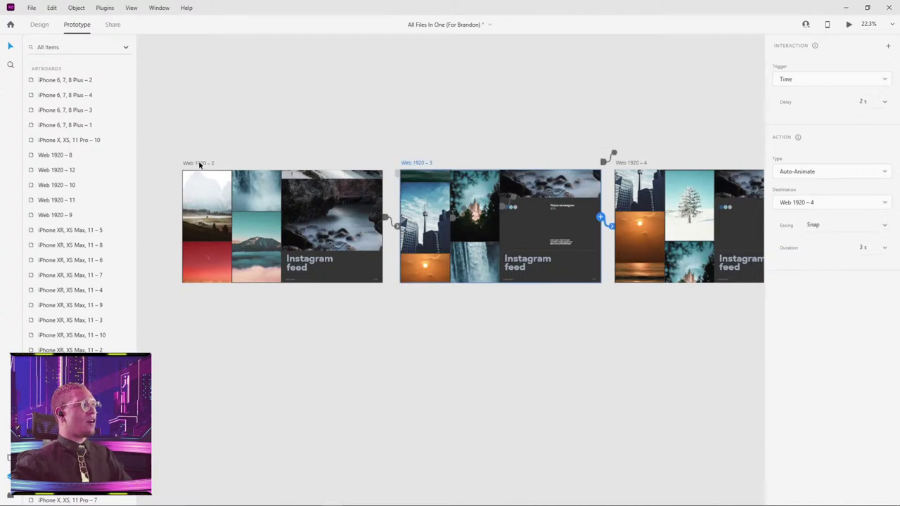
click(200, 165)
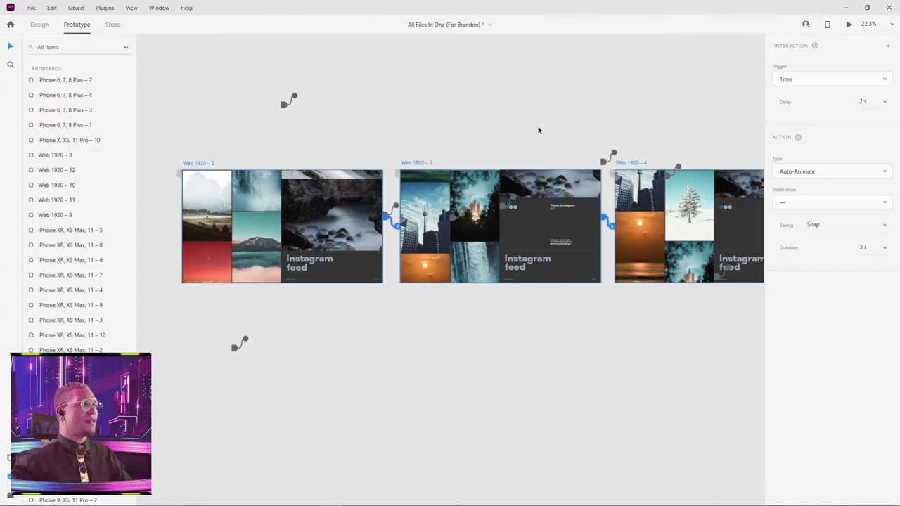
key(ctrl+e)
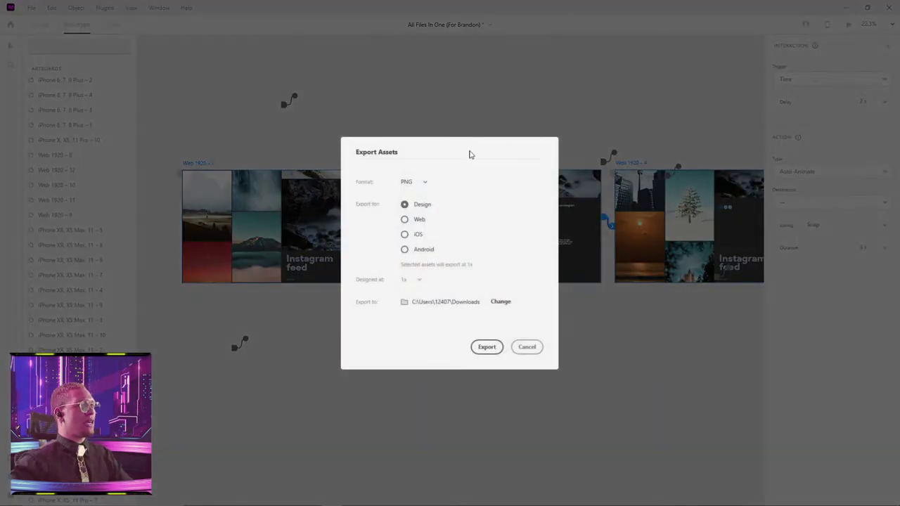
click(408, 181)
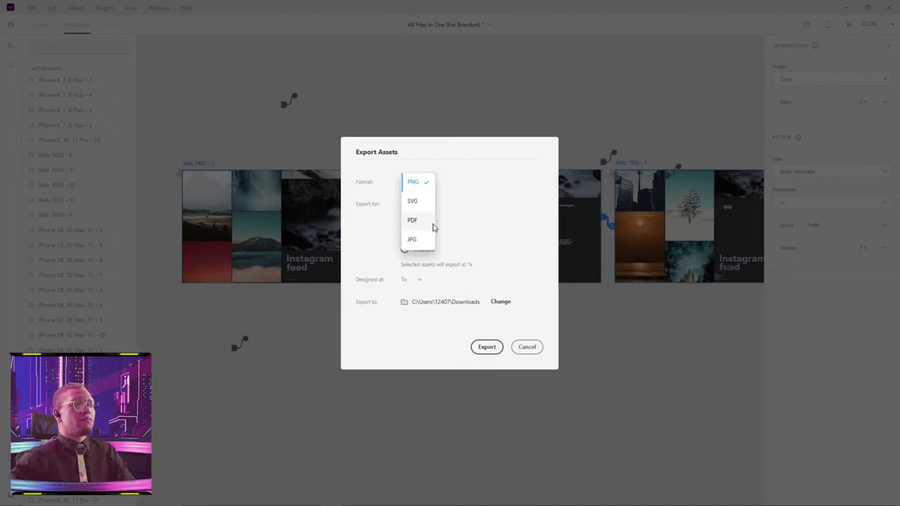
click(492, 173)
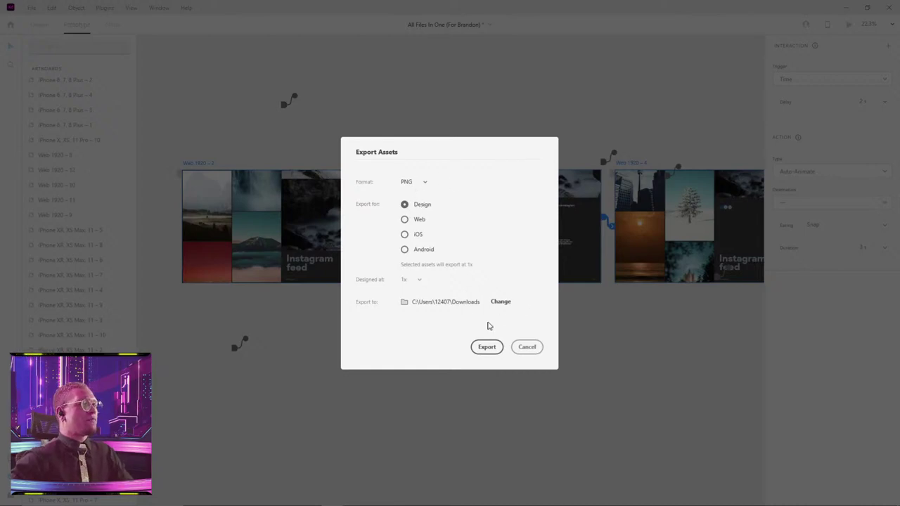
click(539, 350)
- Switch to Behance to review the Zoo Park Landing Page project's tag settings, and close them without updating
key(alt+Tab)
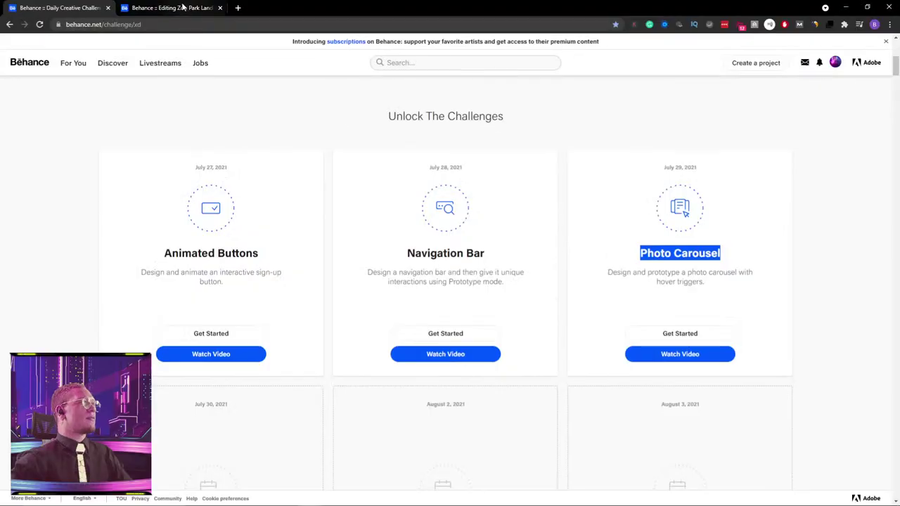
click(176, 8)
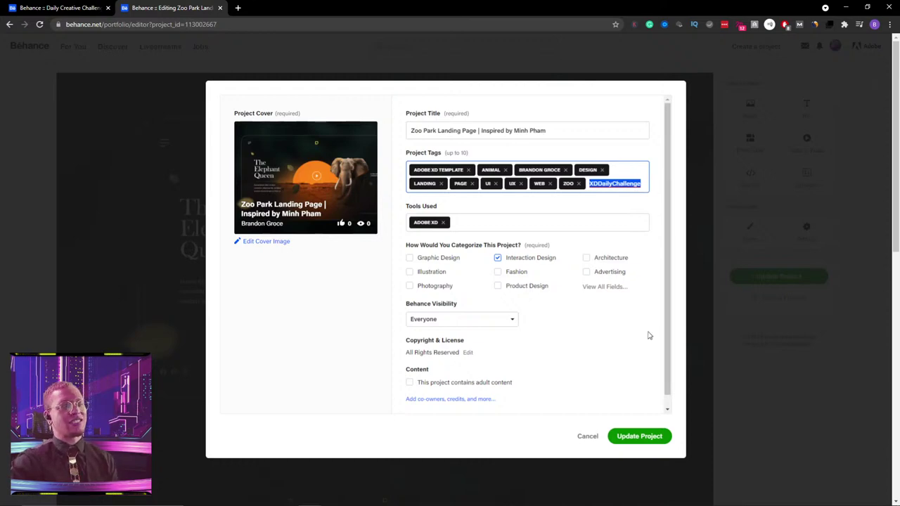
click(589, 438)
- Switch to the DCC July 26-August 6 - Day 3 document in Adobe XD, deselect the component, and enter Design mode
key(alt+Tab)
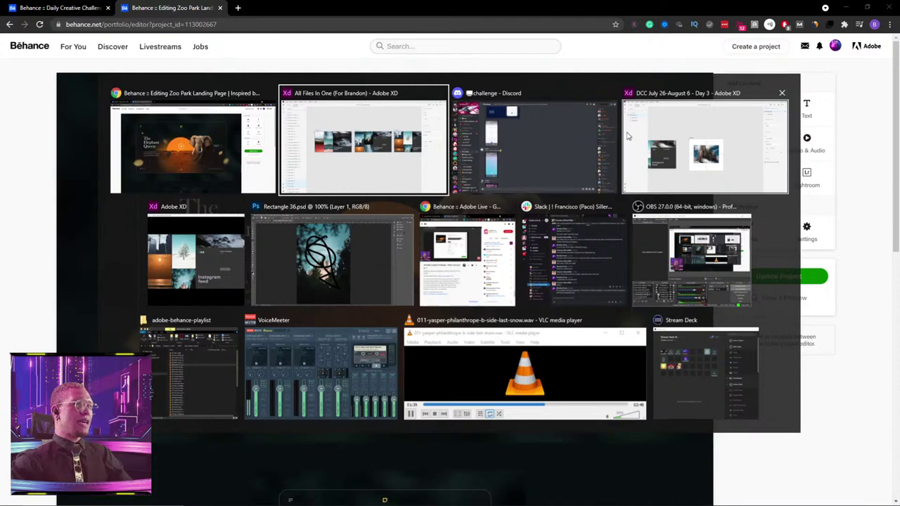
click(693, 118)
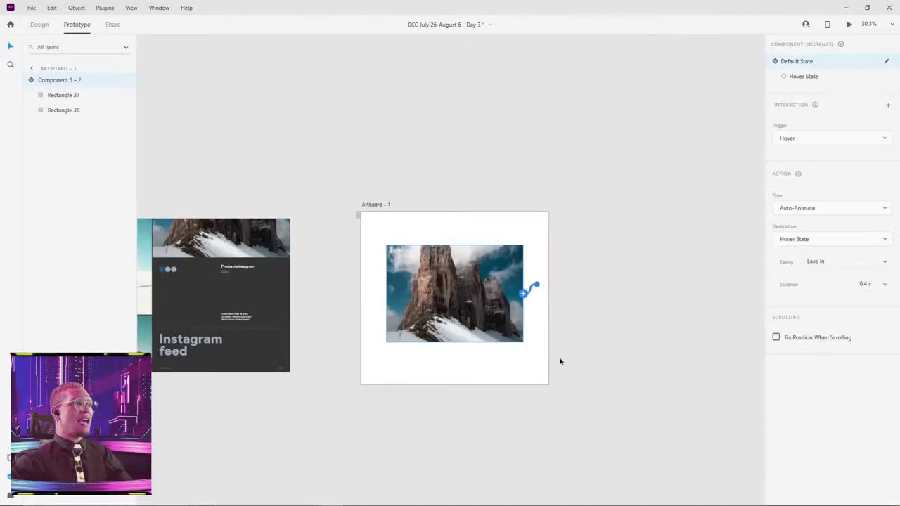
click(520, 106)
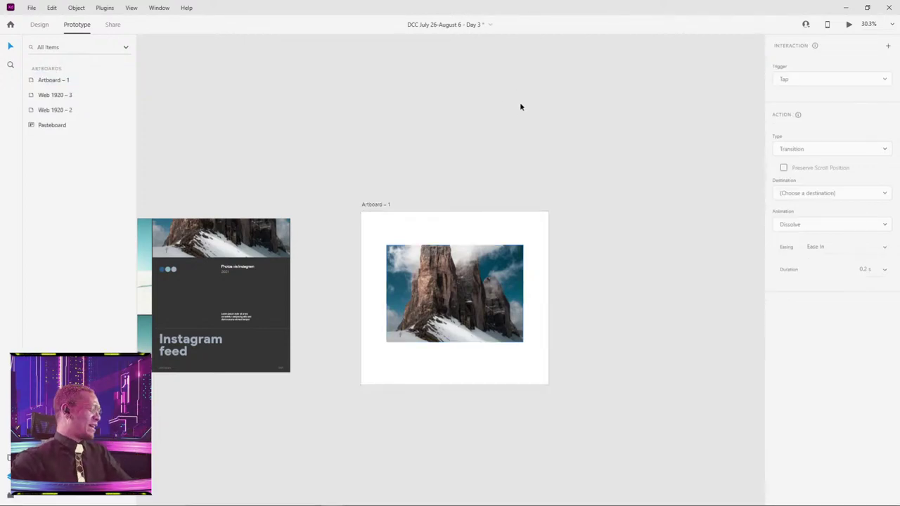
drag(520, 106, 468, 154)
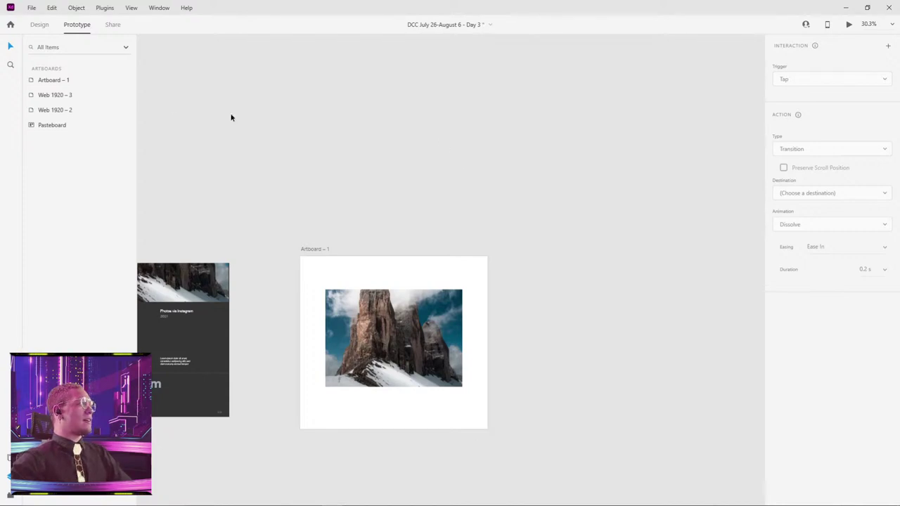
click(39, 25)
key(a)
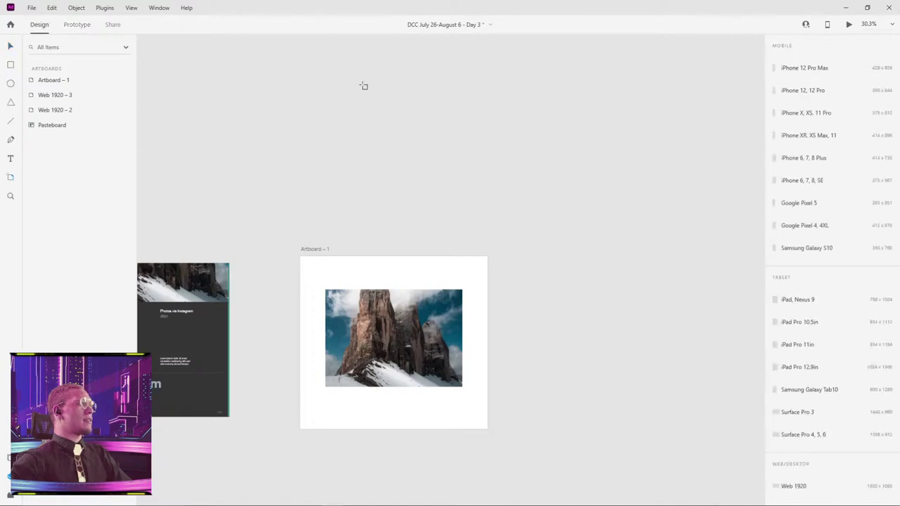
drag(363, 85, 502, 201)
key(Delete)
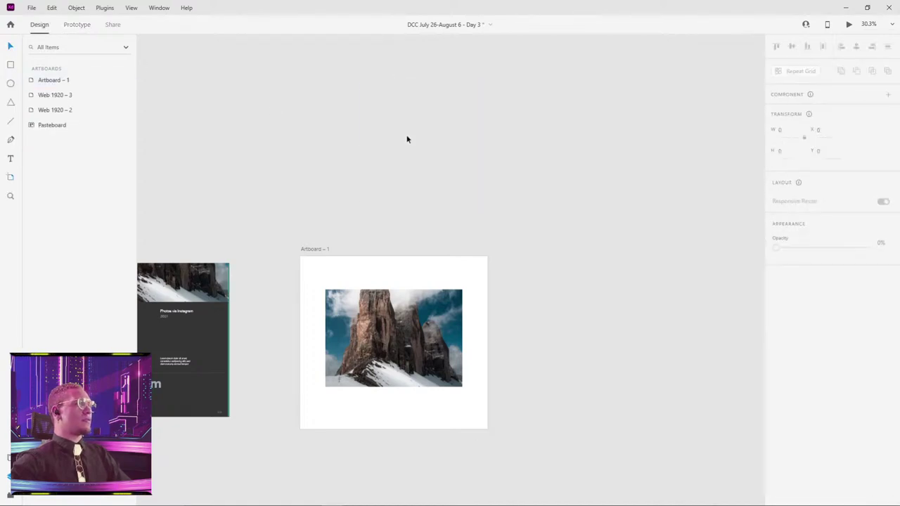
- Draw a 795 × 795 square above Artboard – 1 with a smaller centred square inside, and fill the outer one red (#ff0000)
mouse_move(399, 83)
mouse_down()
mouse_move(518, 190)
mouse_move(512, 195)
mouse_up()
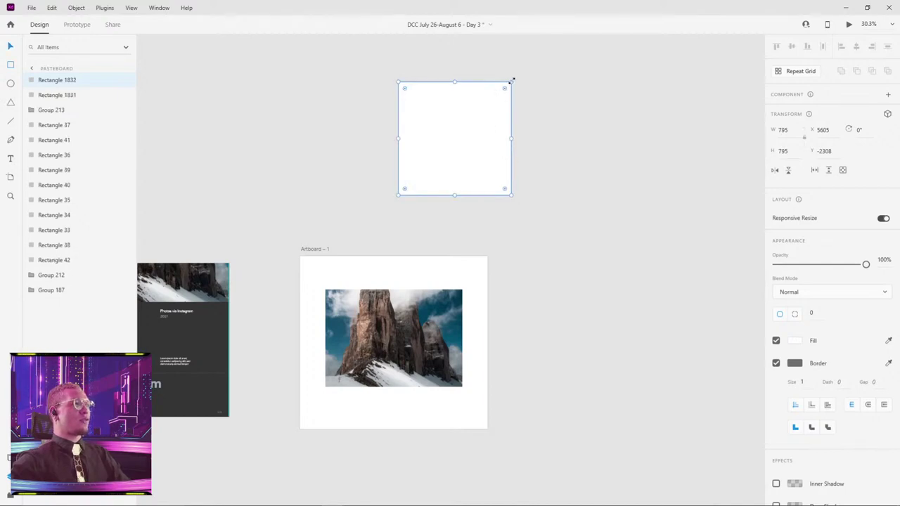
click(488, 92)
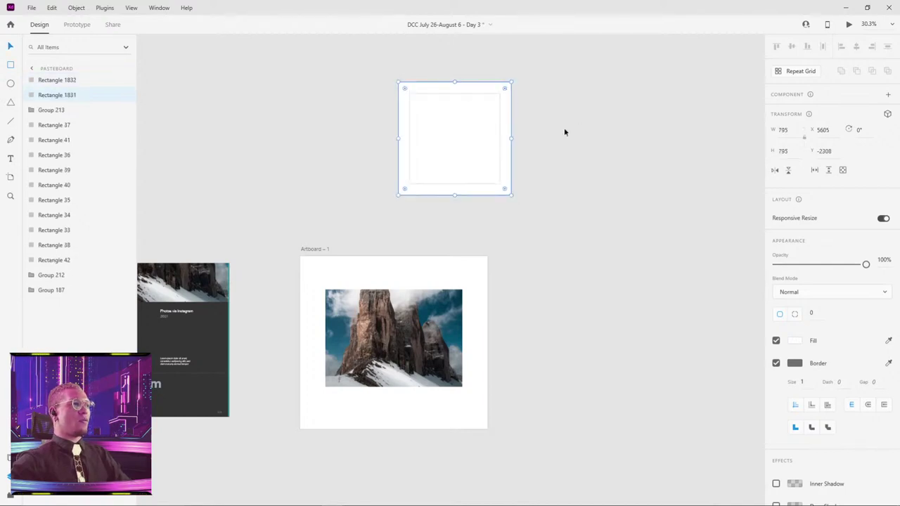
click(795, 342)
text(ff0000)
key(Return)
click(720, 223)
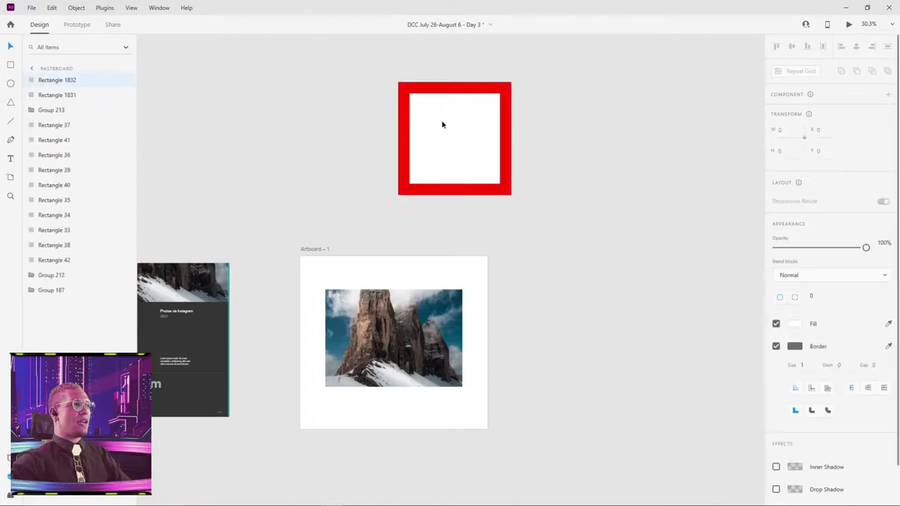
- Fill the inner white square with magenta and enlarge it to 795 × 795 so it fully covers the red square
click(443, 125)
click(789, 342)
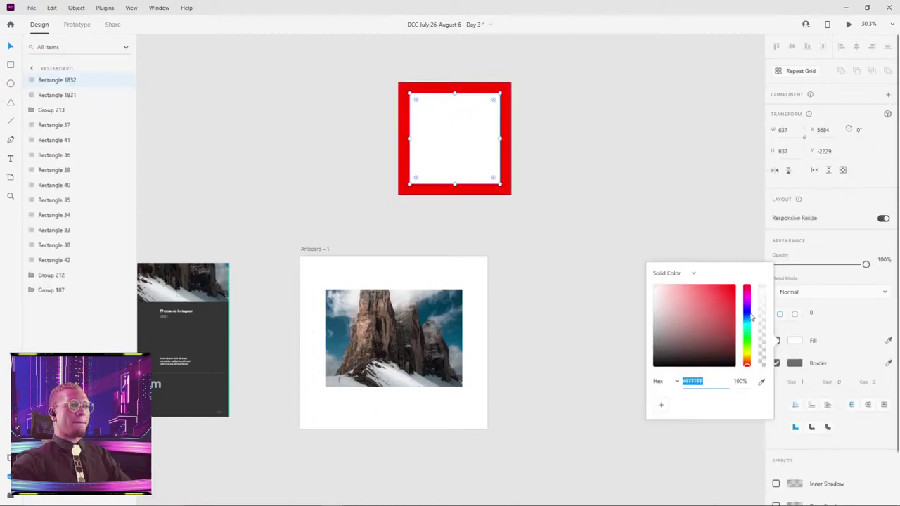
drag(751, 318, 748, 294)
click(732, 288)
click(551, 175)
click(501, 125)
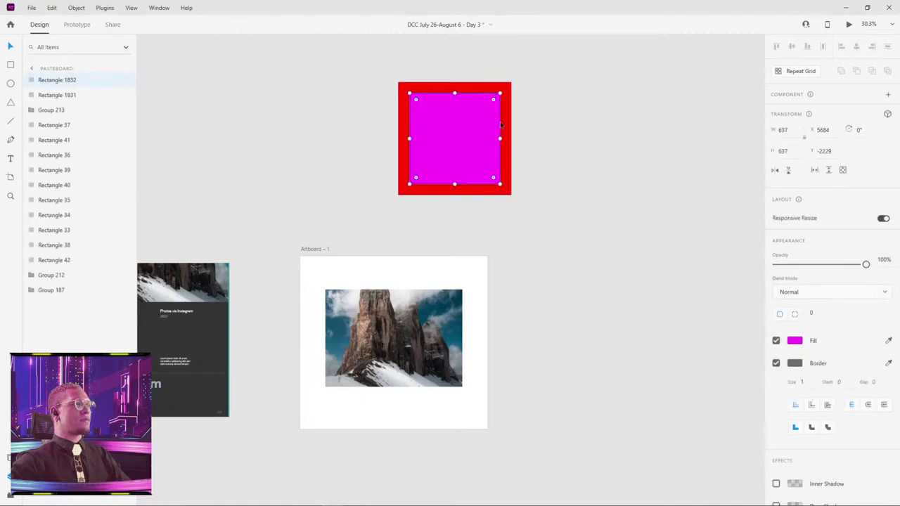
drag(500, 93, 512, 82)
- Turn both overlapping squares into a component and add a Hover State to it
drag(572, 84, 406, 168)
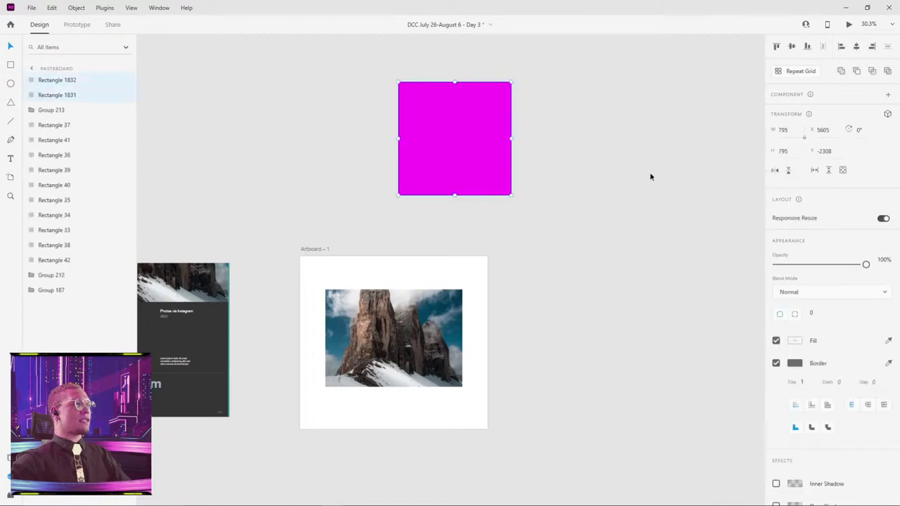
key(ctrl+k)
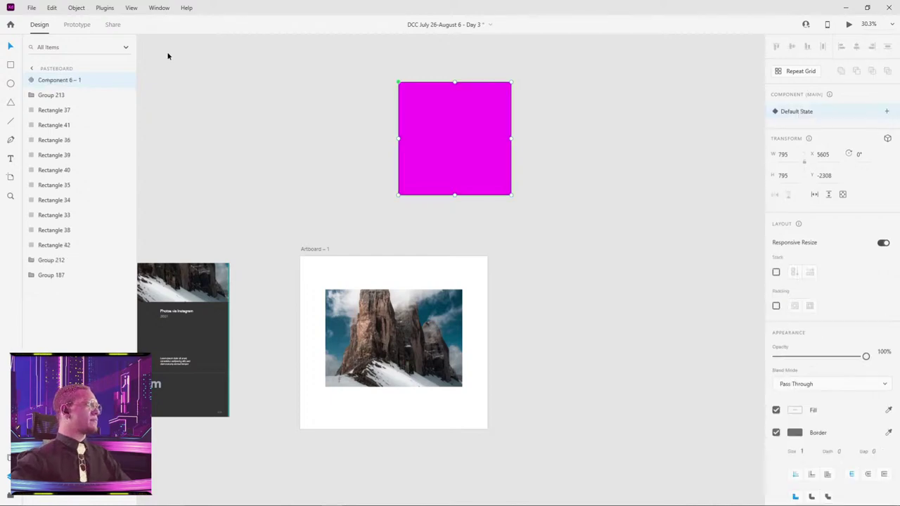
click(887, 111)
click(820, 131)
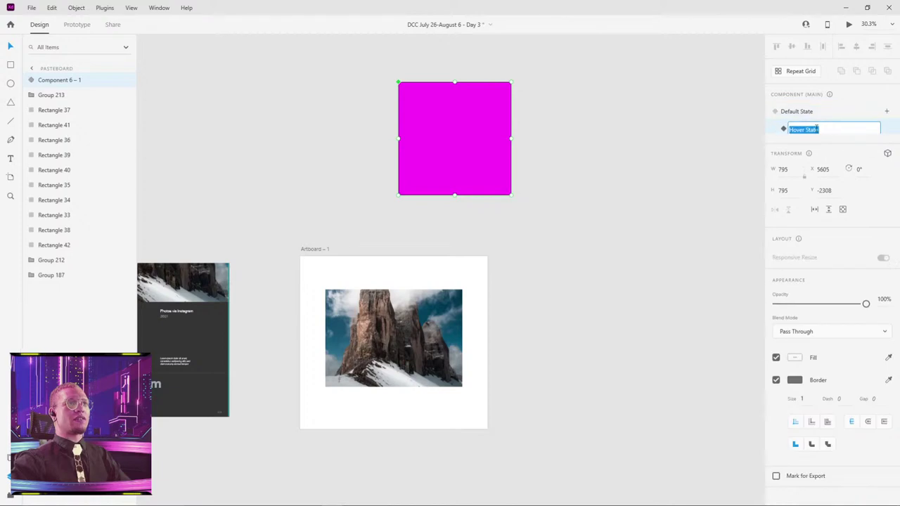
key(Return)
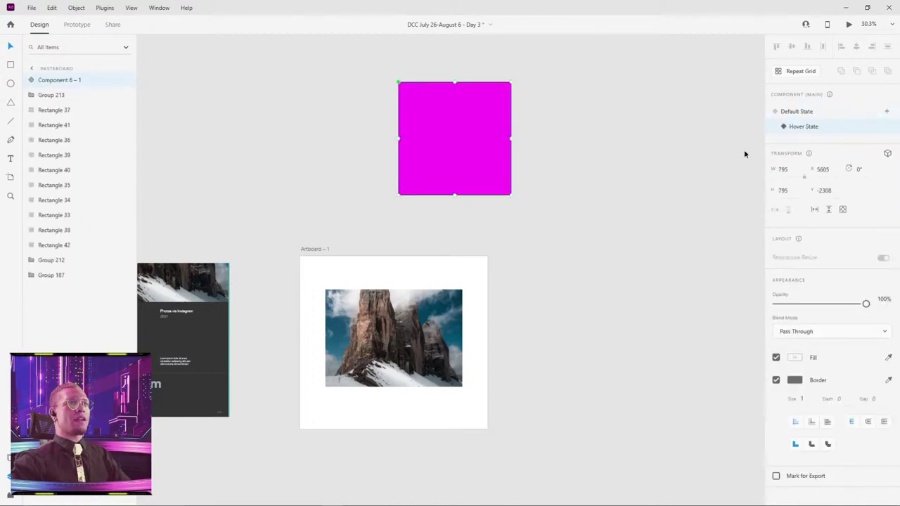
- In the Hover State, shrink the magenta square about its centre to expose an even red frame around it
double_click(465, 154)
drag(509, 83, 495, 98)
key(Escape)
key(Escape)
click(474, 104)
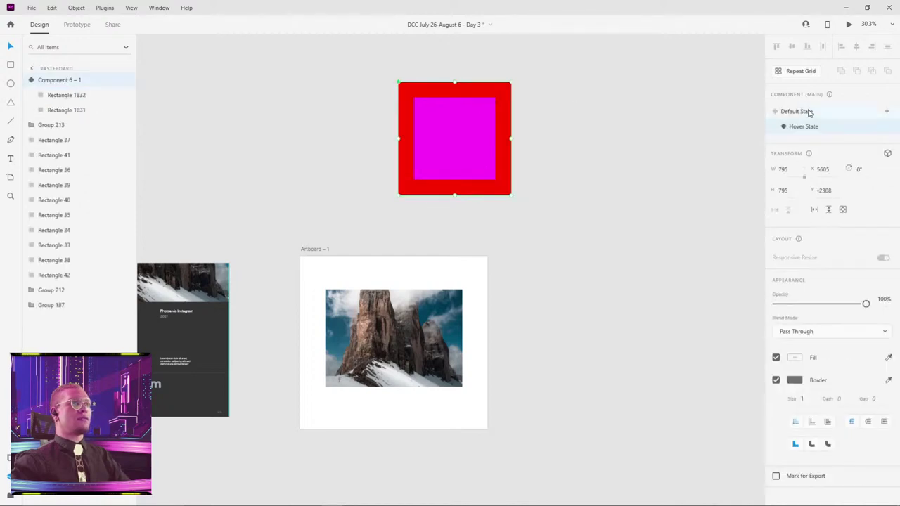
- Switch repeatedly between the component's Default State and Hover State to compare them, ending on the Default State
click(805, 126)
click(807, 112)
click(805, 128)
click(804, 115)
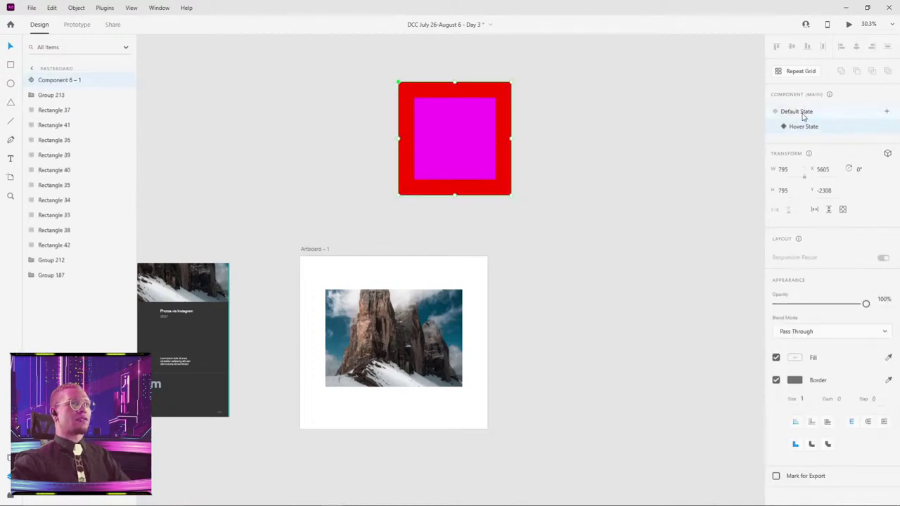
click(803, 113)
click(804, 126)
click(805, 115)
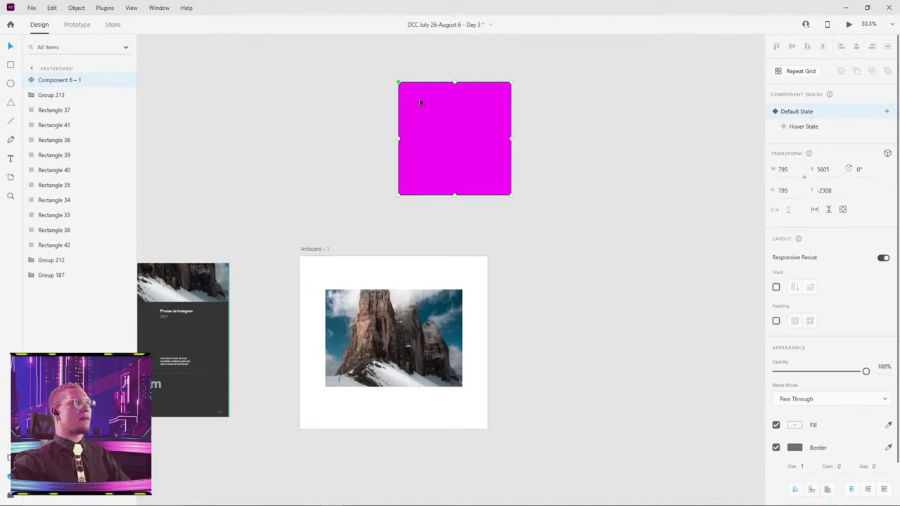
- Draw a 1467 × 1233 artboard beside Artboard – 1 and move the magenta component onto it
key(a)
drag(528, 255, 736, 428)
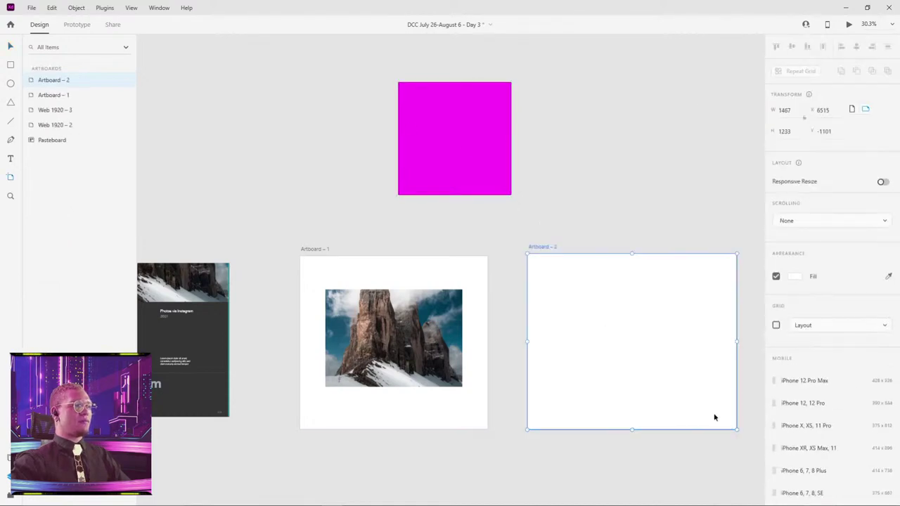
drag(529, 142, 653, 345)
- Preview Artboard – 2 to test the component's hover effect, and close the preview
click(535, 247)
scroll(574, 233, right, 3)
scroll(574, 233, down, 1)
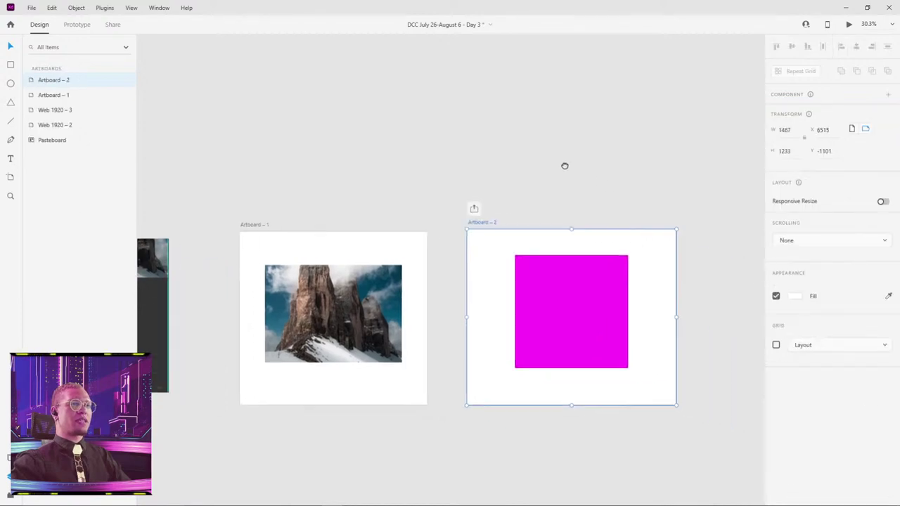
click(849, 25)
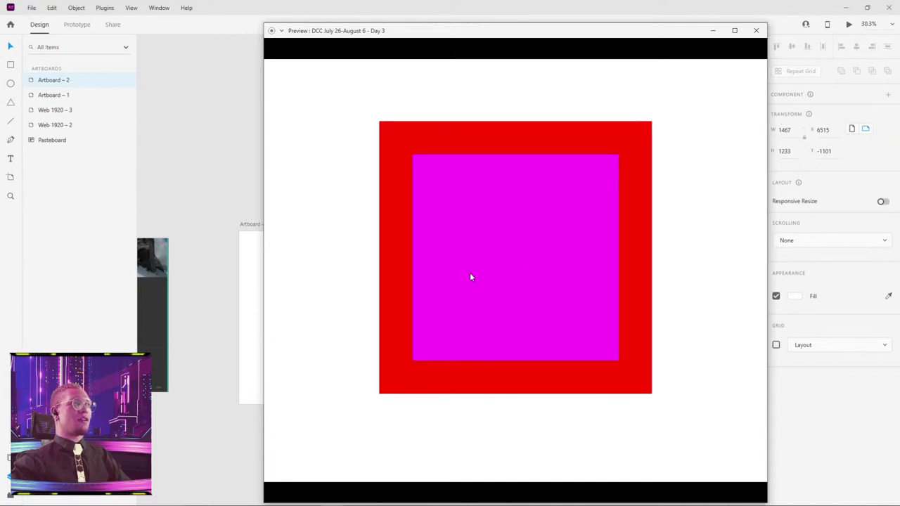
click(756, 30)
- Inspect the mountain photo component on Web 1920 – 3, and preview the feed prototype starting from Web 1920 – 2
scroll(341, 115, left, 5)
double_click(454, 189)
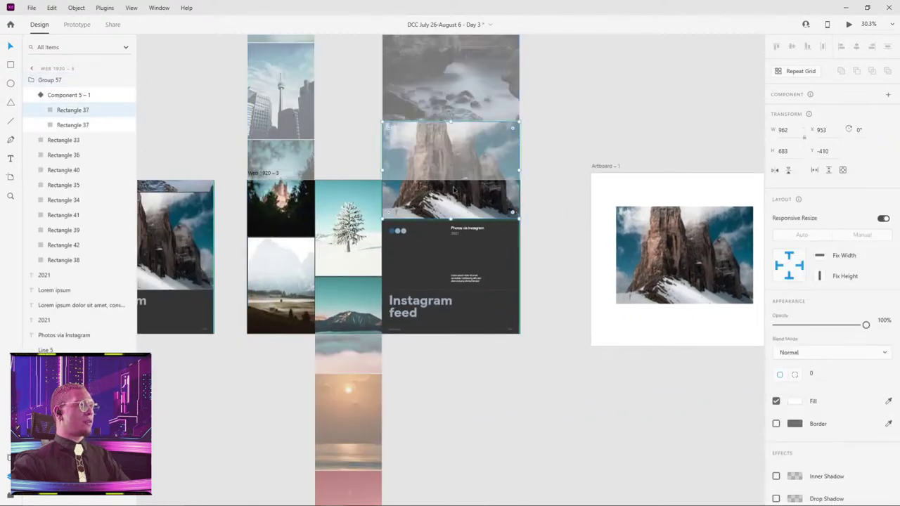
click(571, 127)
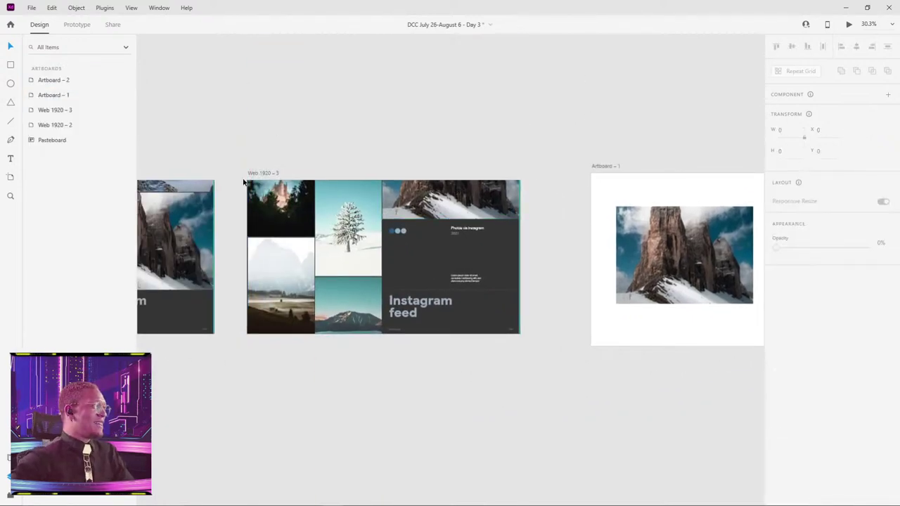
scroll(517, 96, left, 5)
click(222, 143)
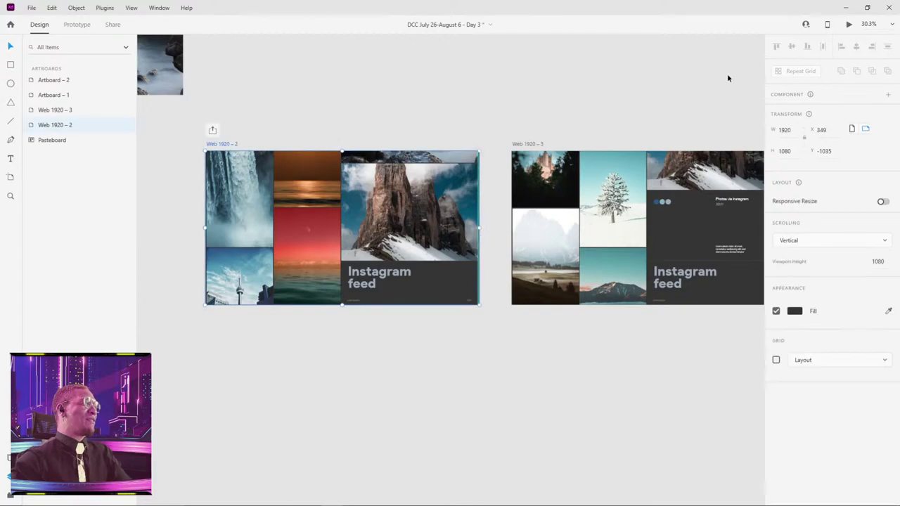
click(849, 25)
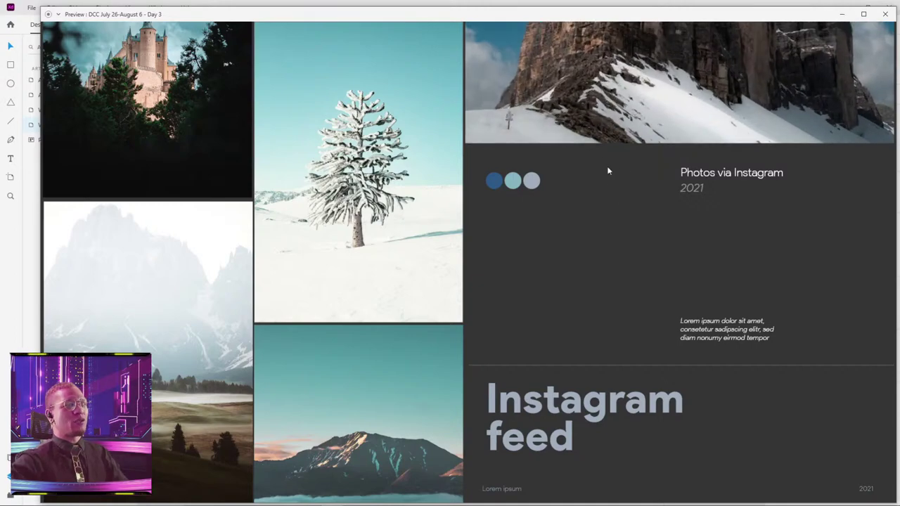
click(885, 14)
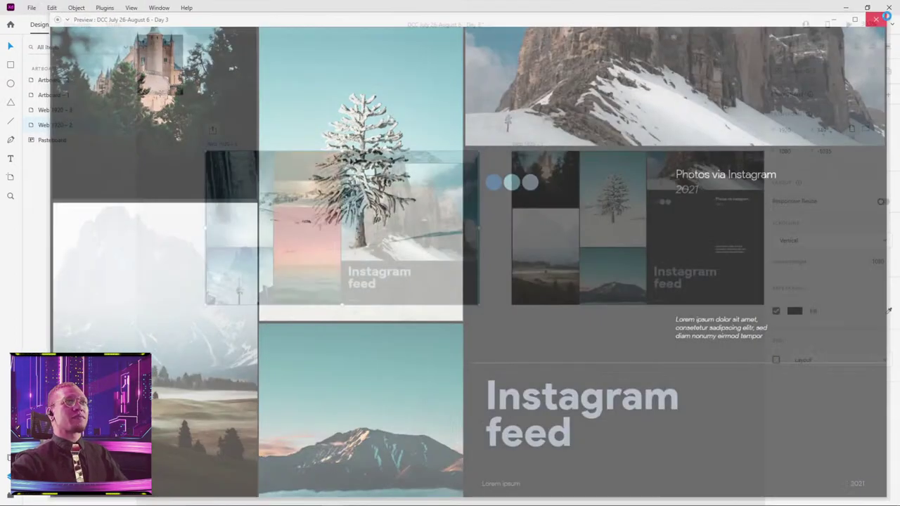
- Check the magenta component on Artboard – 2 and compare it with the Instagram feed artboards
scroll(666, 116, right, 10)
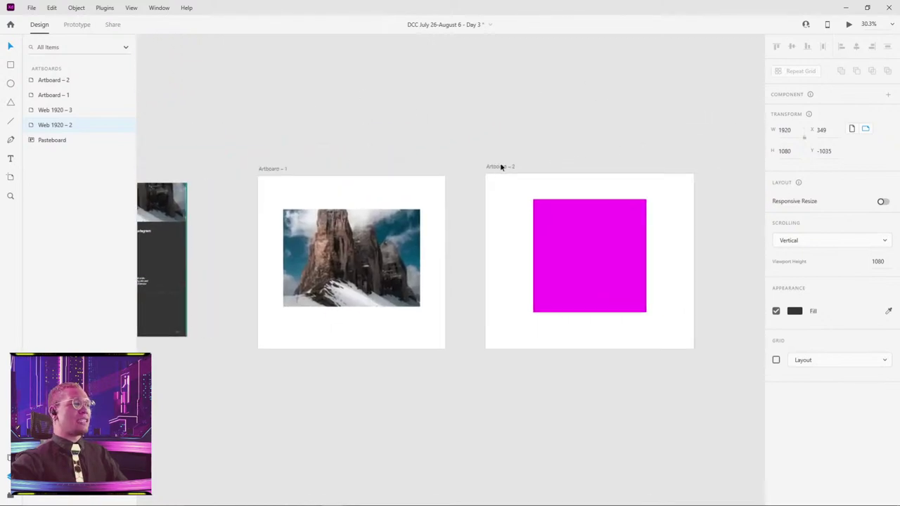
click(501, 167)
click(577, 255)
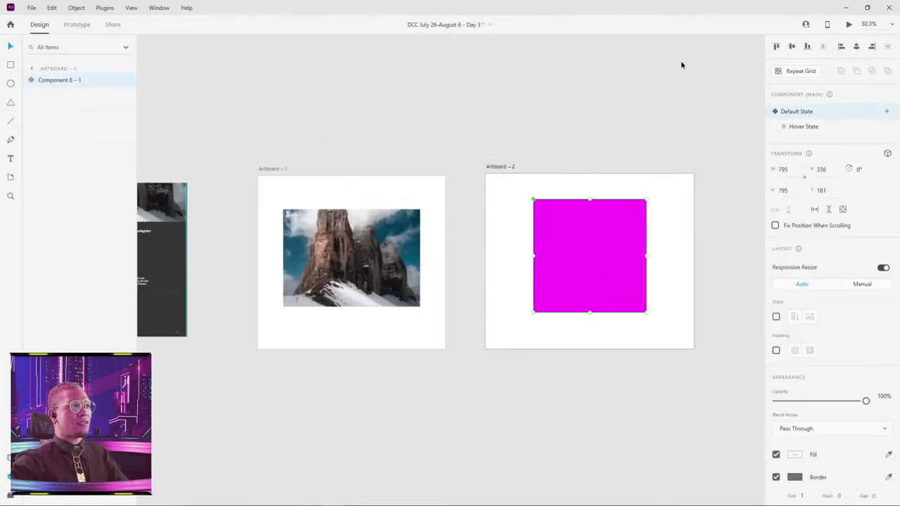
click(497, 167)
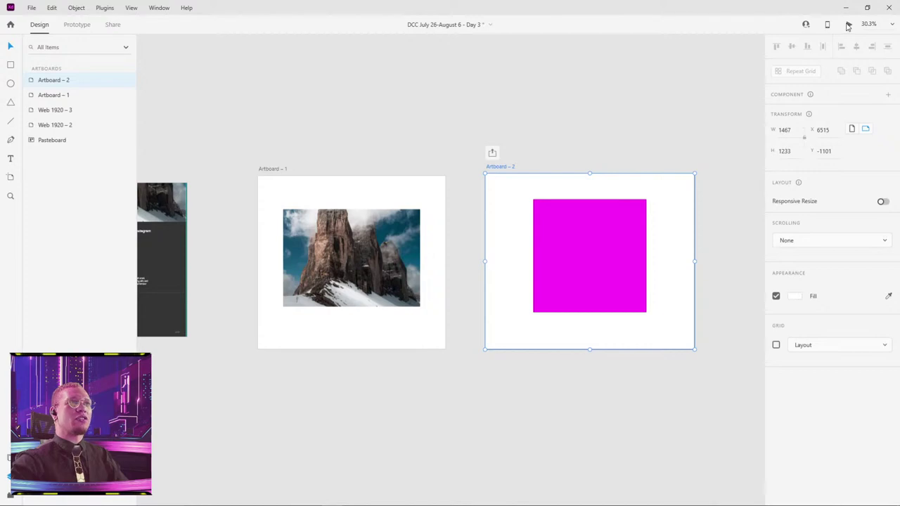
scroll(387, 93, left, 5)
scroll(382, 89, left, 6)
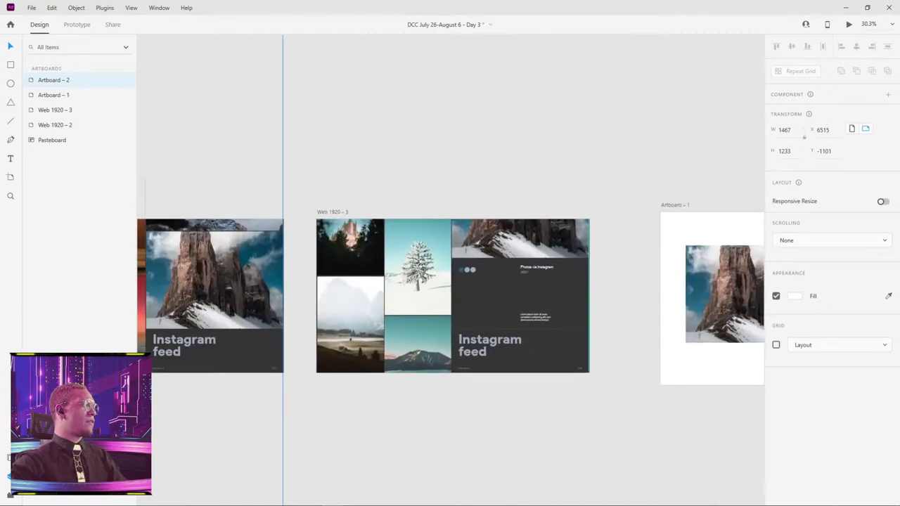
scroll(324, 149, left, 5)
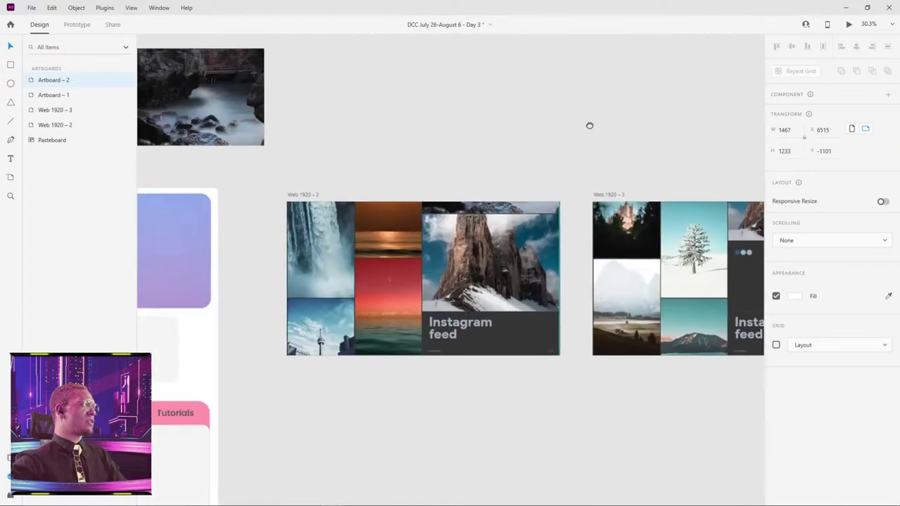
- Reposition the magenta component on Artboard – 2 to about X 369, Y 148
scroll(527, 176, up, 1)
scroll(635, 125, right, 6)
scroll(634, 126, right, 6)
click(549, 243)
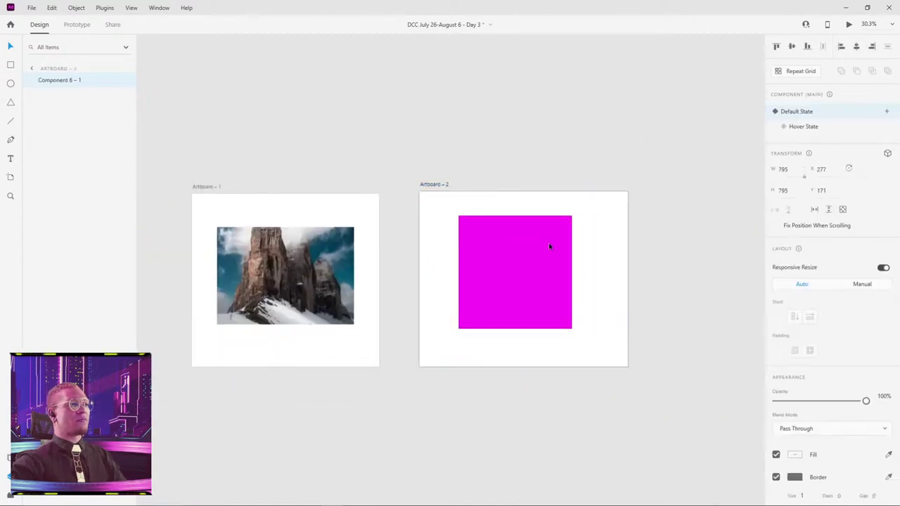
drag(548, 243, 536, 258)
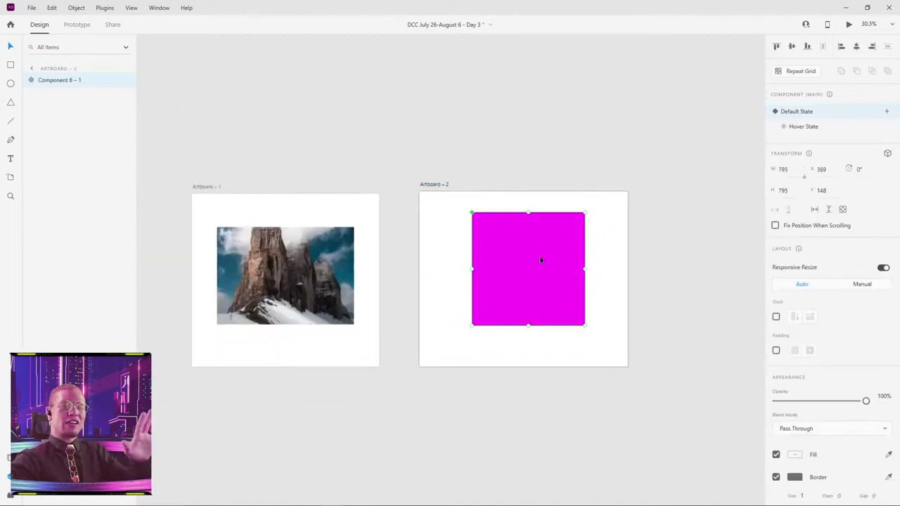